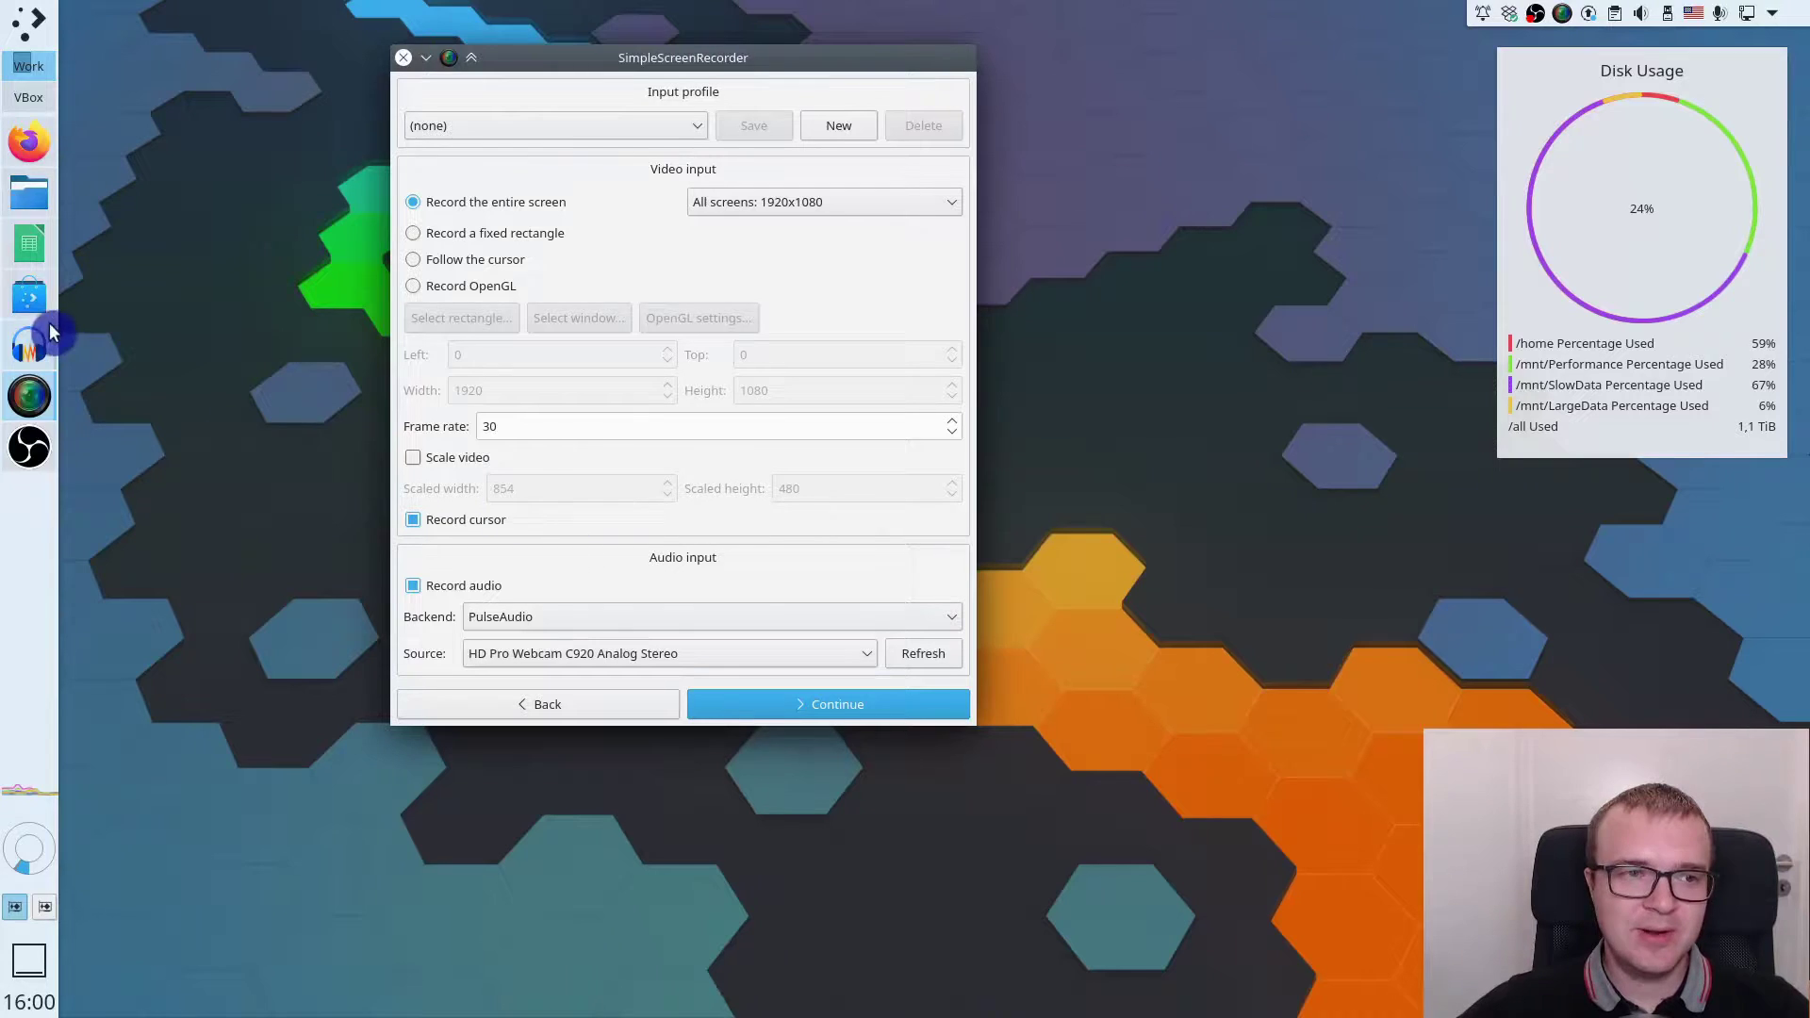
Launch Audacity from the headphones icon in the left launcher
left_click(29, 349)
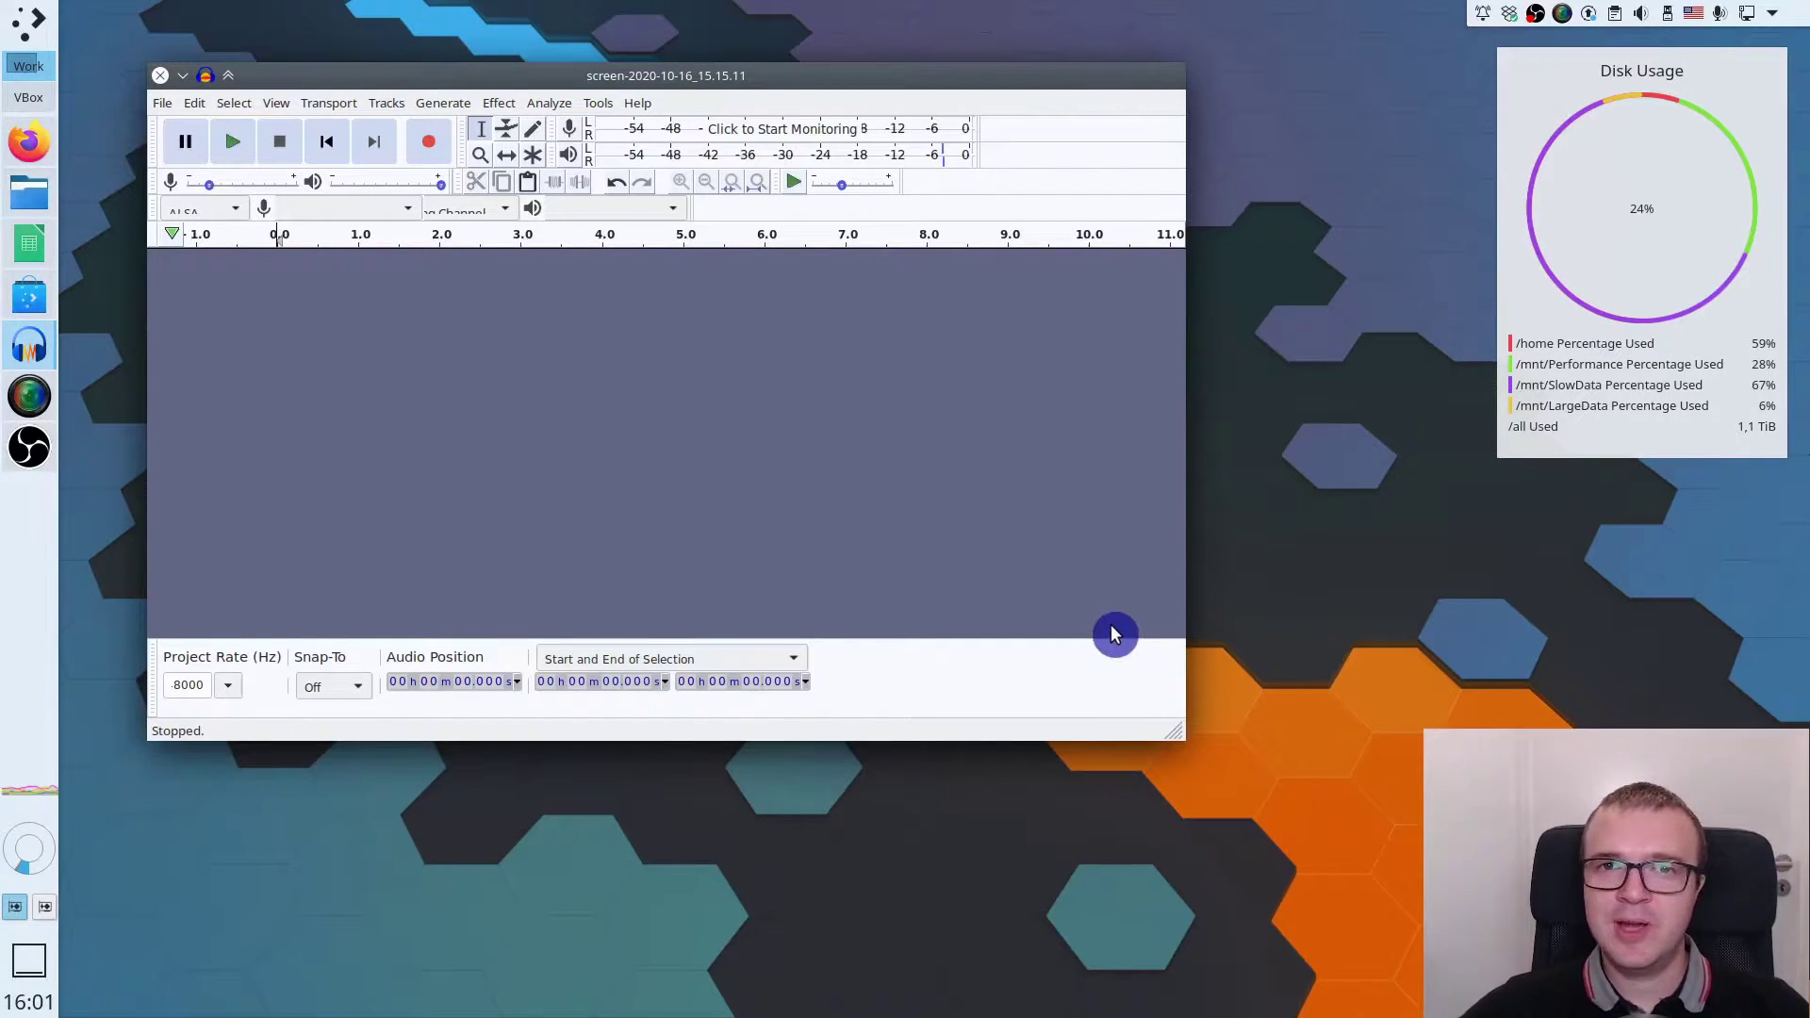
Import the audio of screen-2020-10-16_15.15.11.mp4 from Home > tmp
left_click(165, 111)
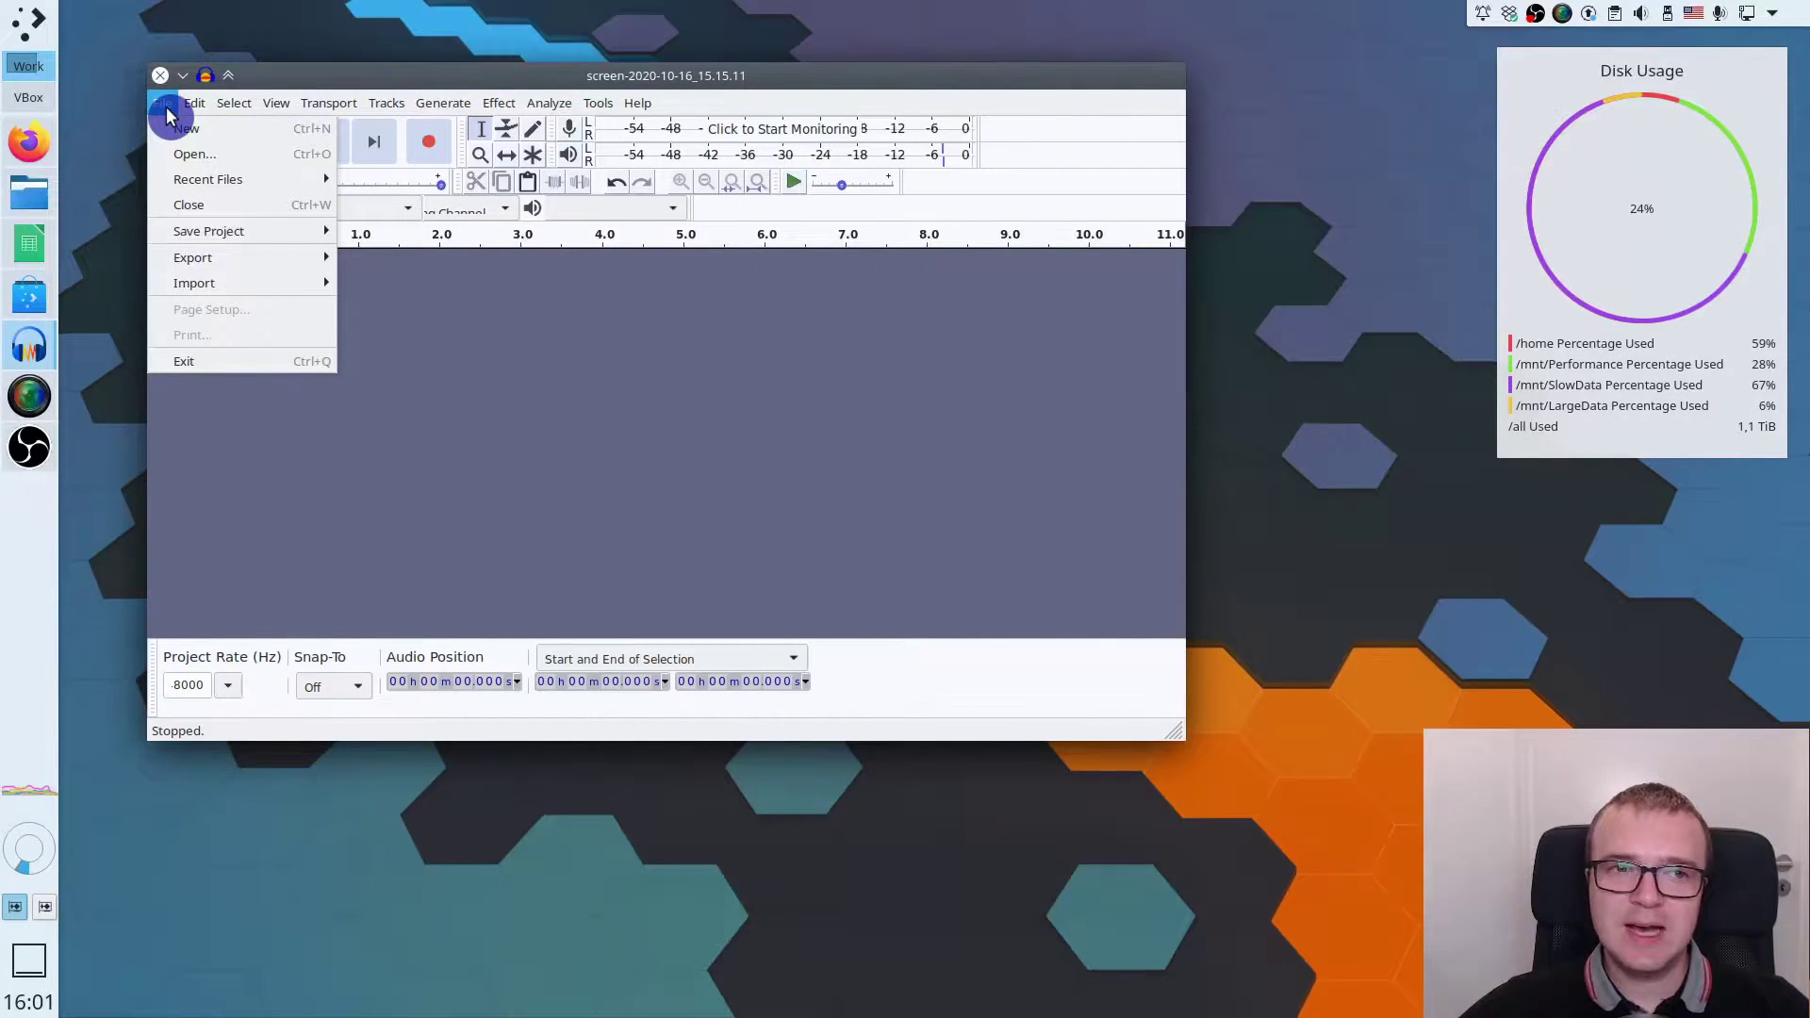
mouse_move(195, 284)
left_click(388, 294)
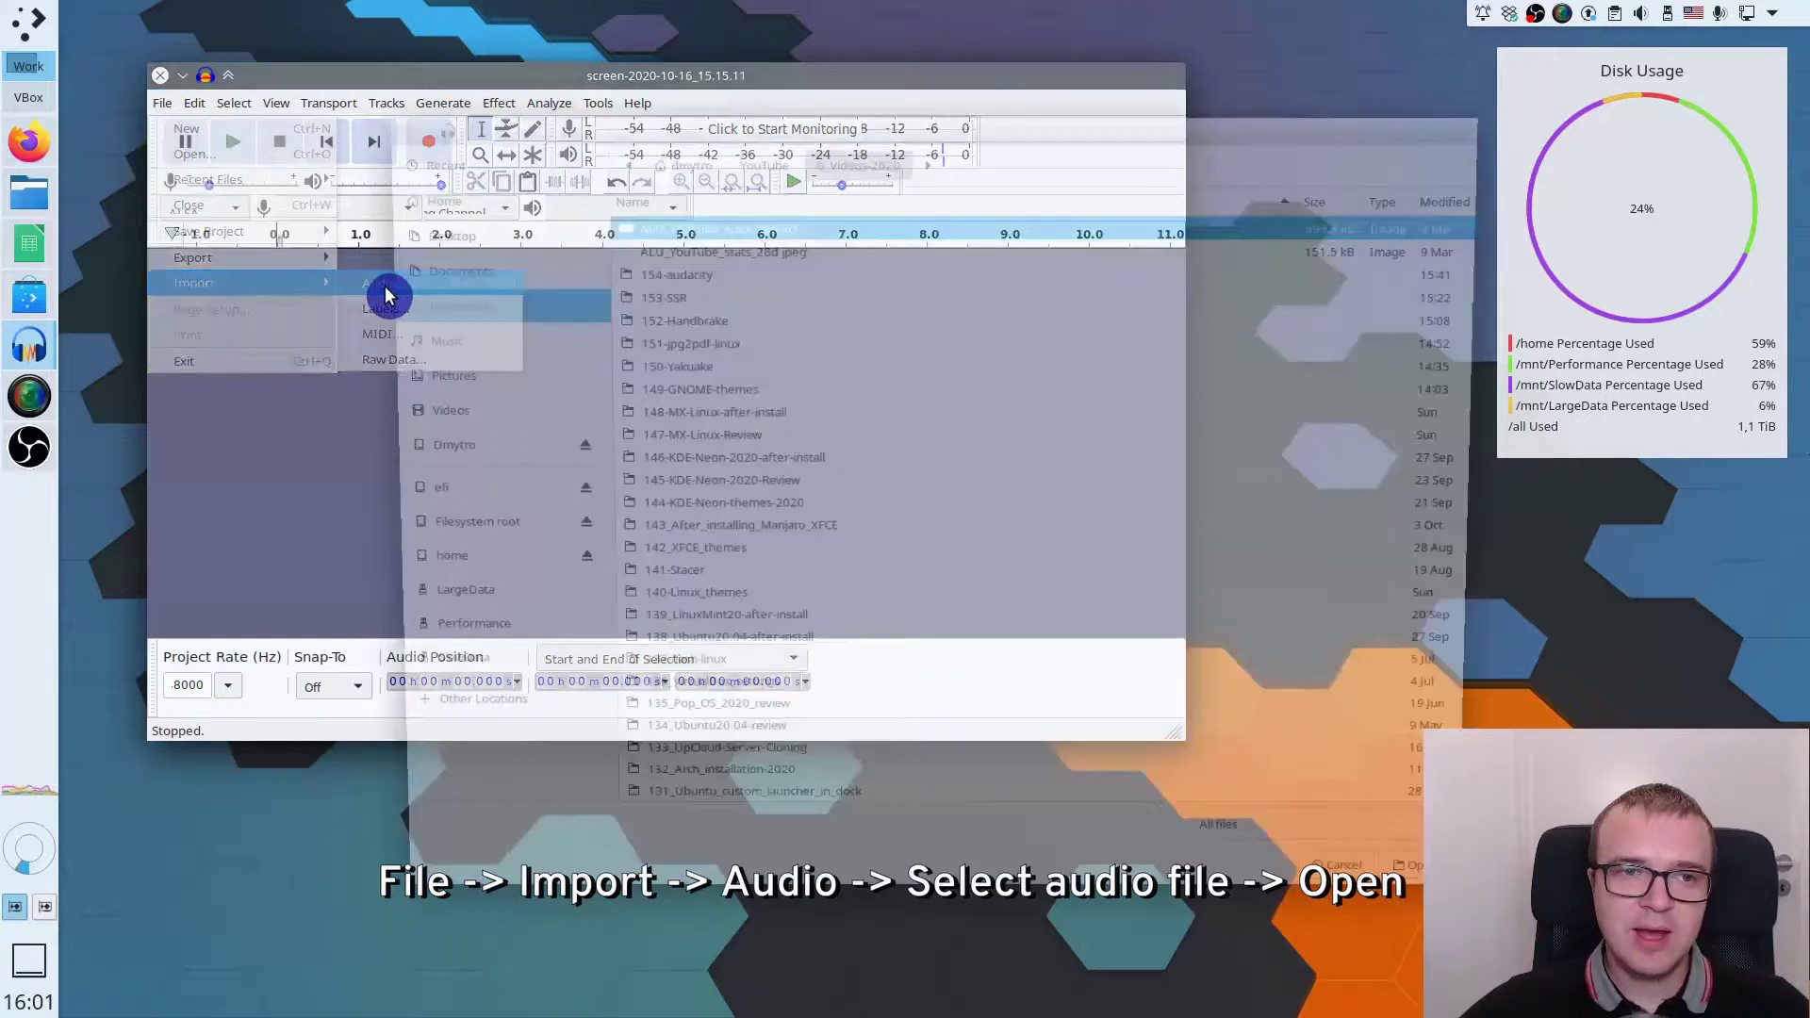
left_click(463, 203)
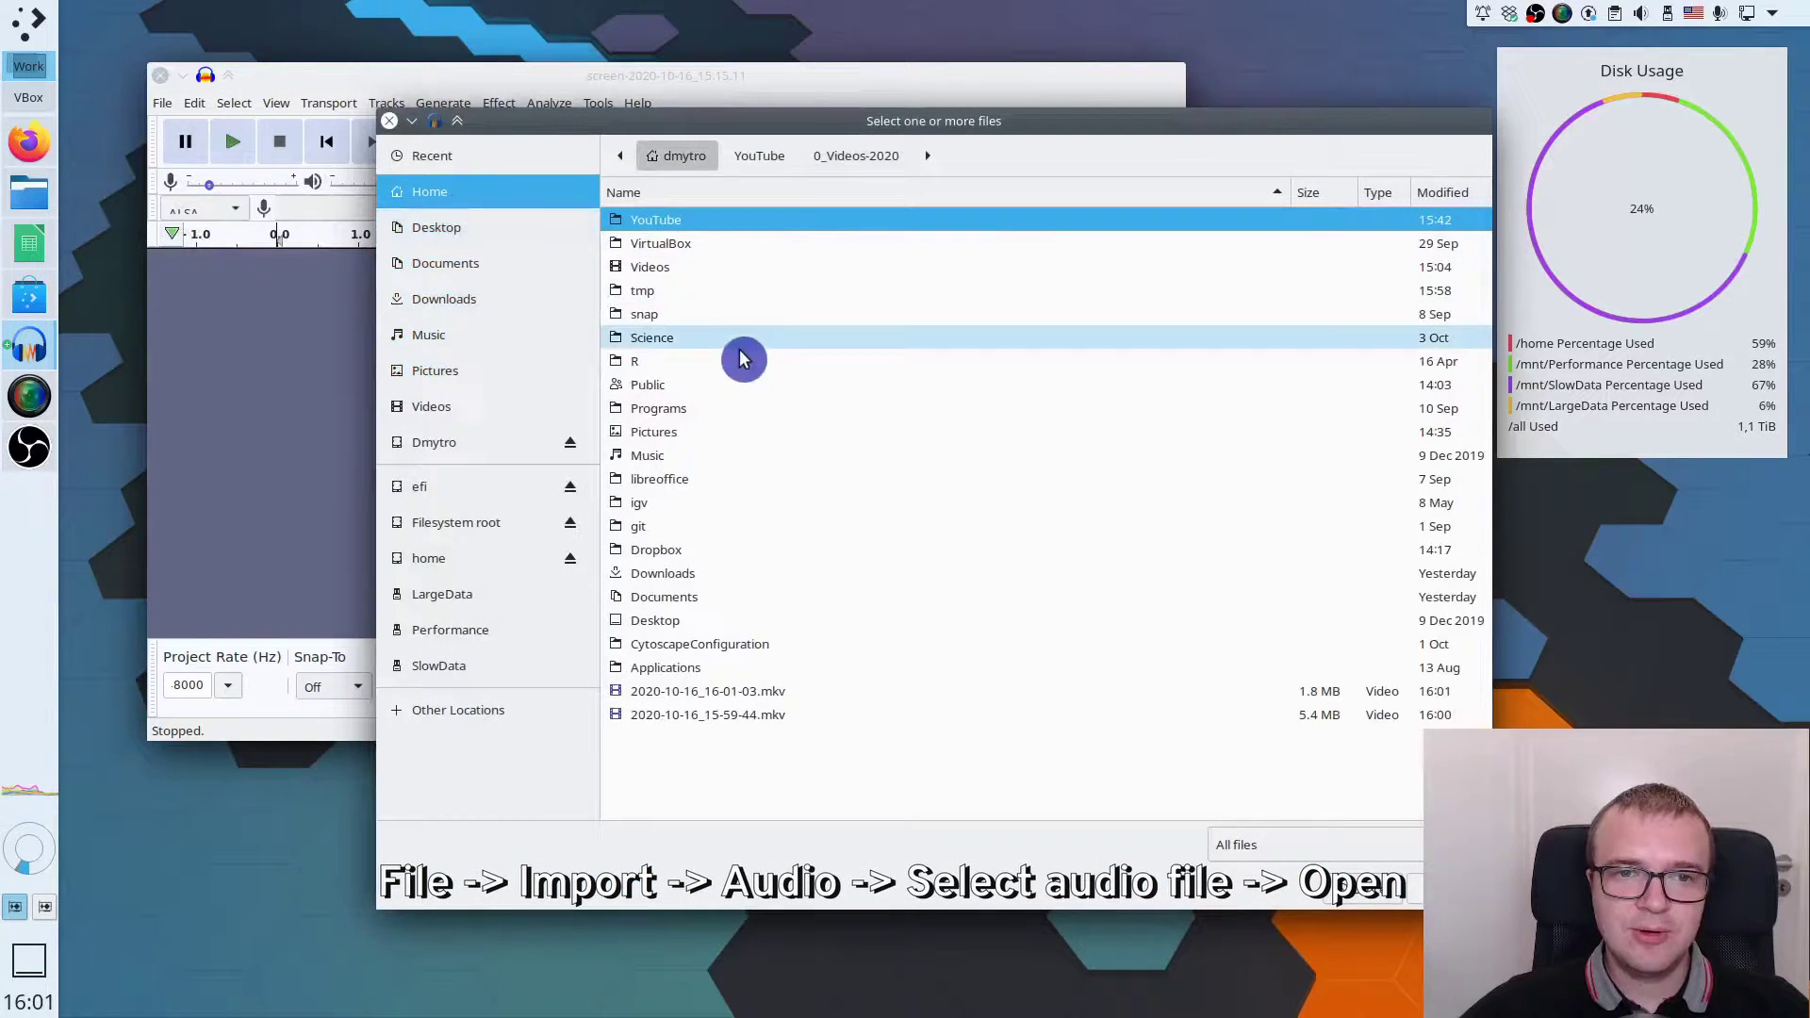
double_click(688, 293)
left_click(701, 269)
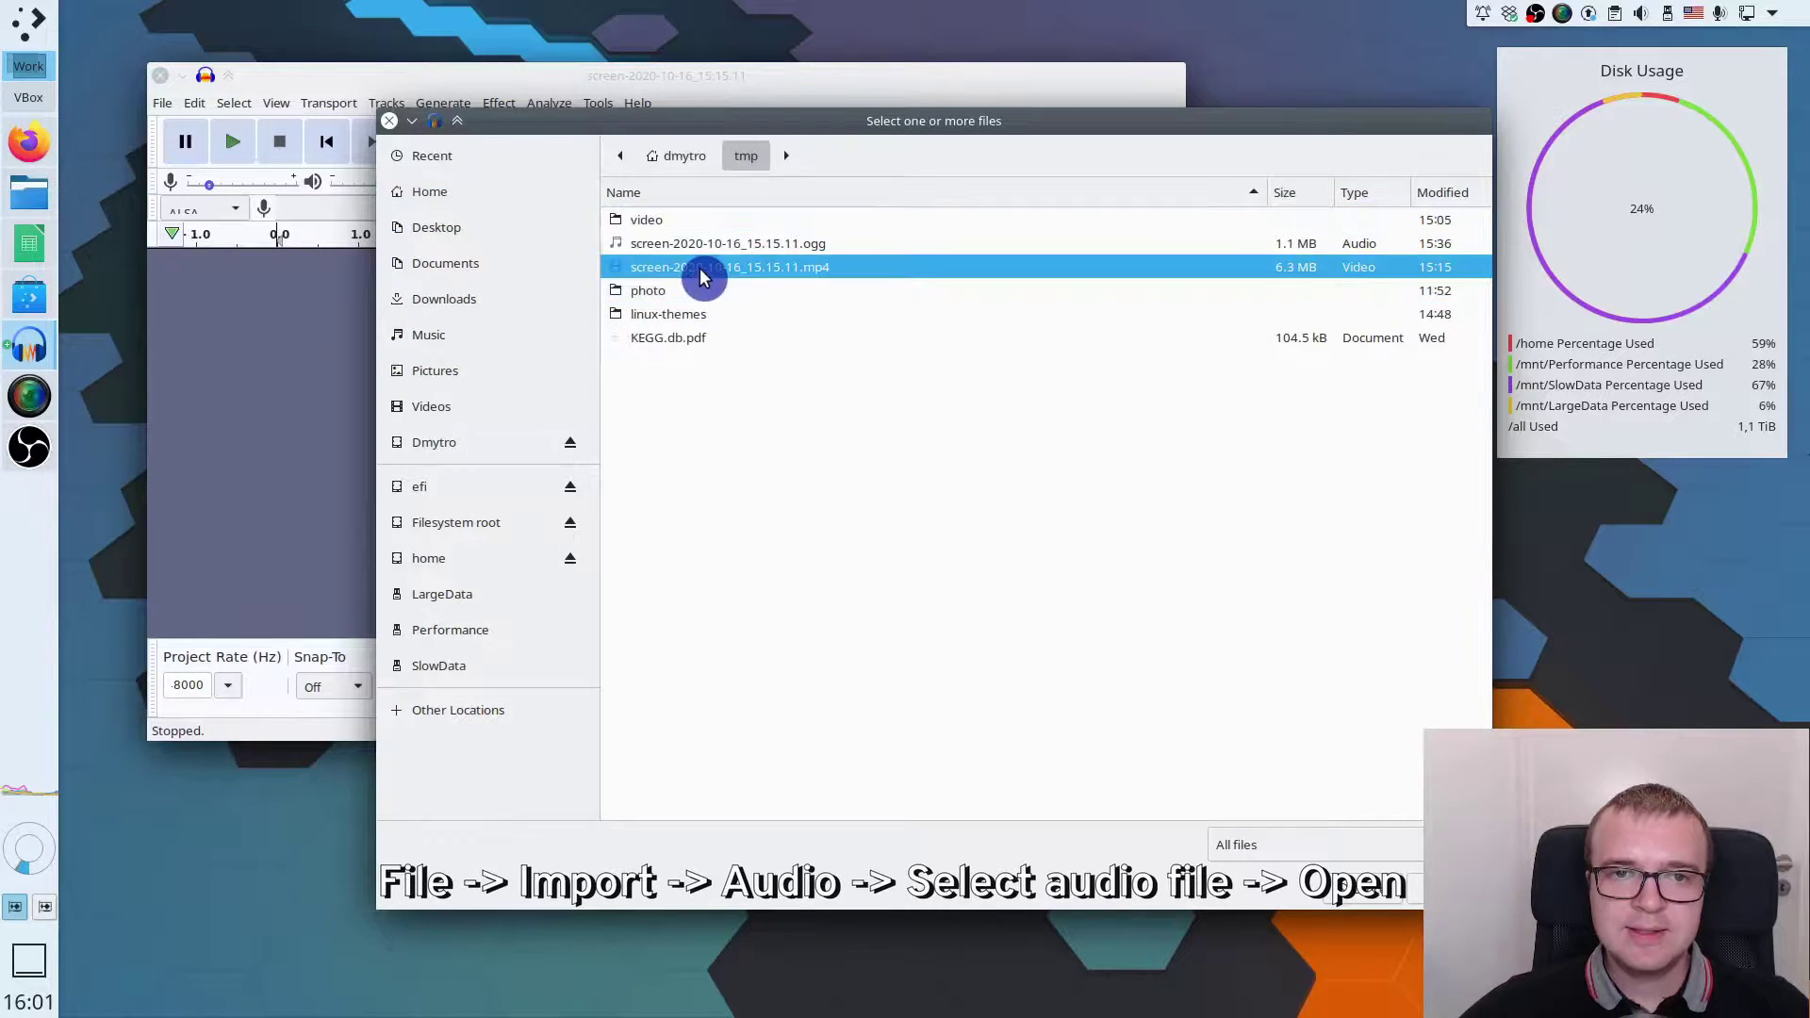
left_click(1339, 855)
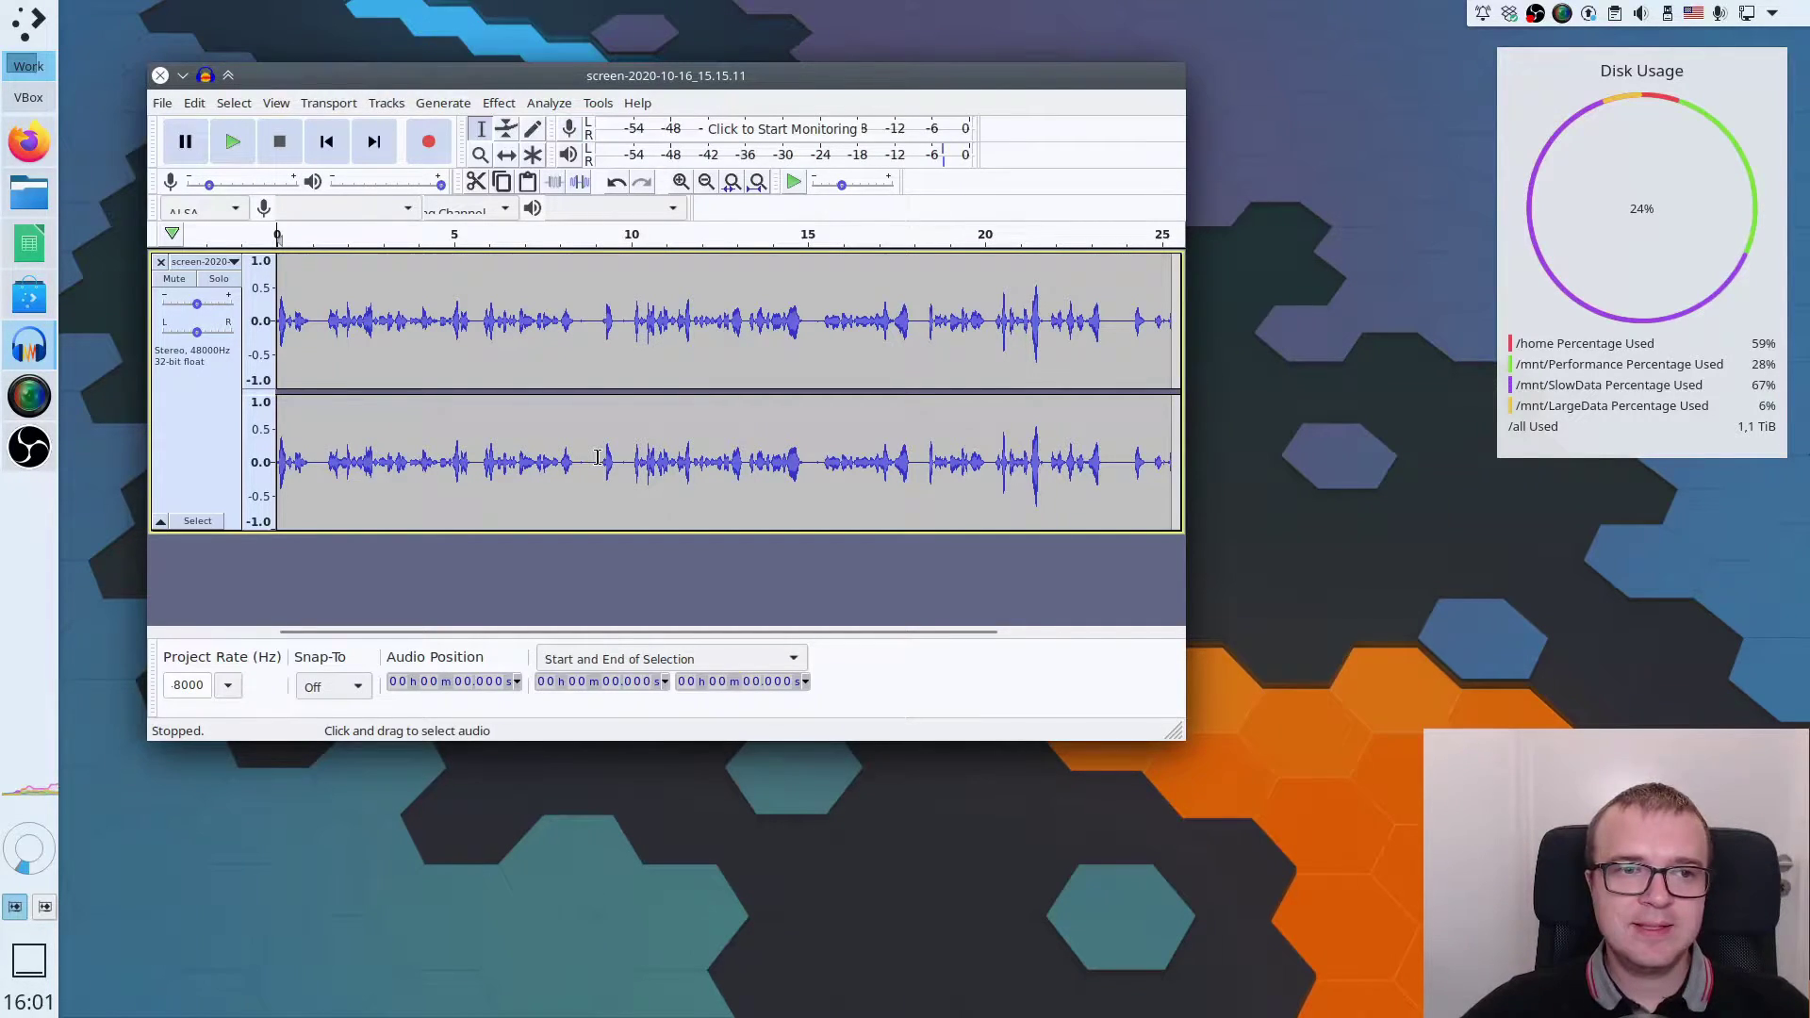
left_click(597, 455)
scroll(594, 426, "up", 5)
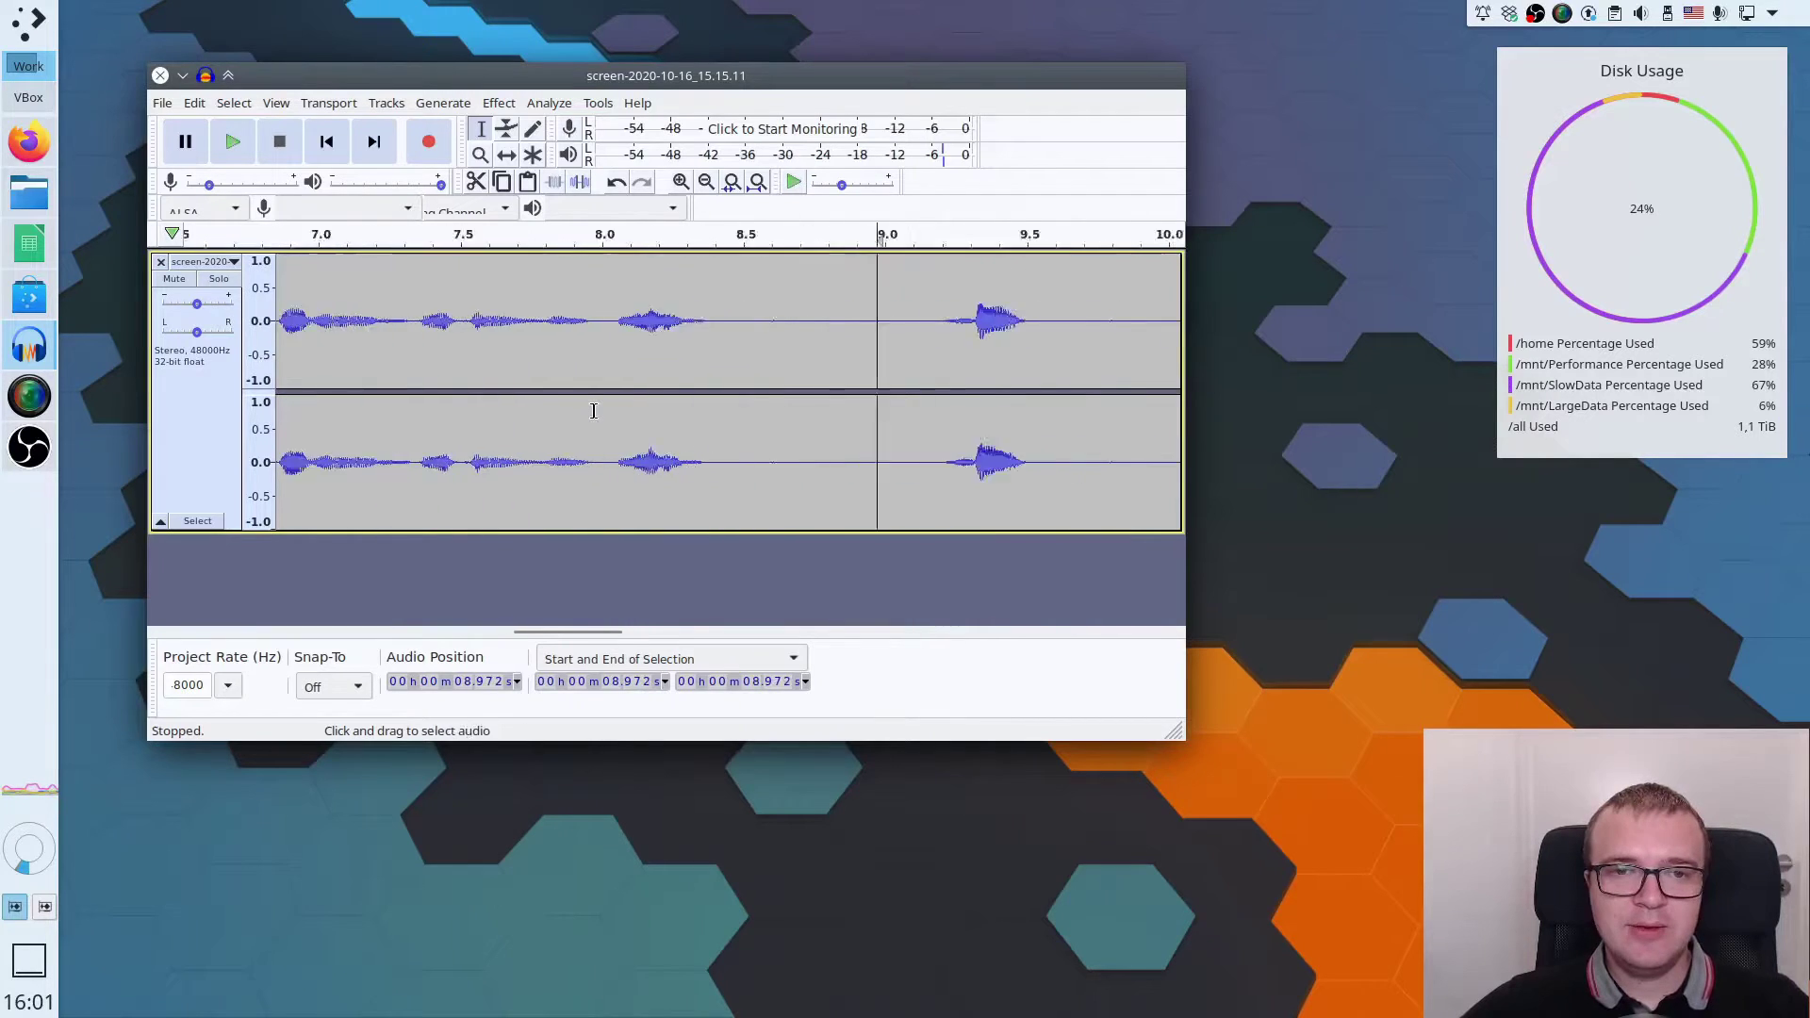
scroll(592, 411, "down", 5)
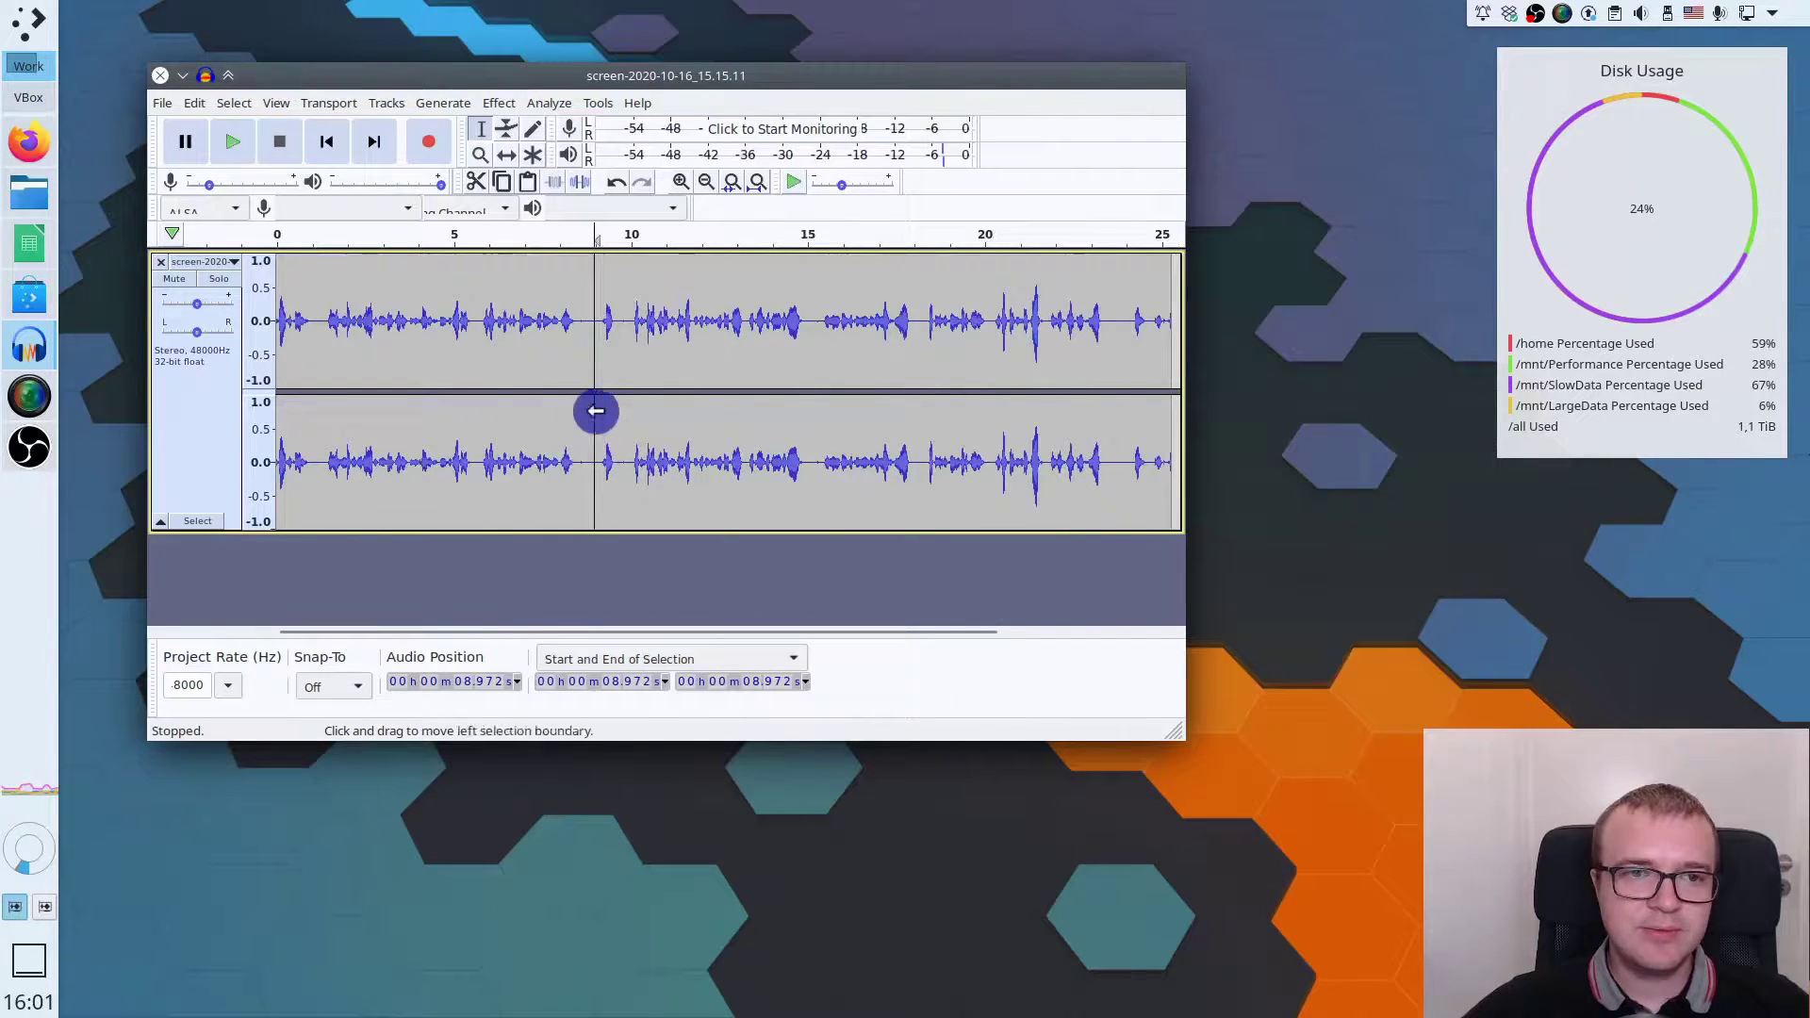
left_click(428, 407)
key("space")
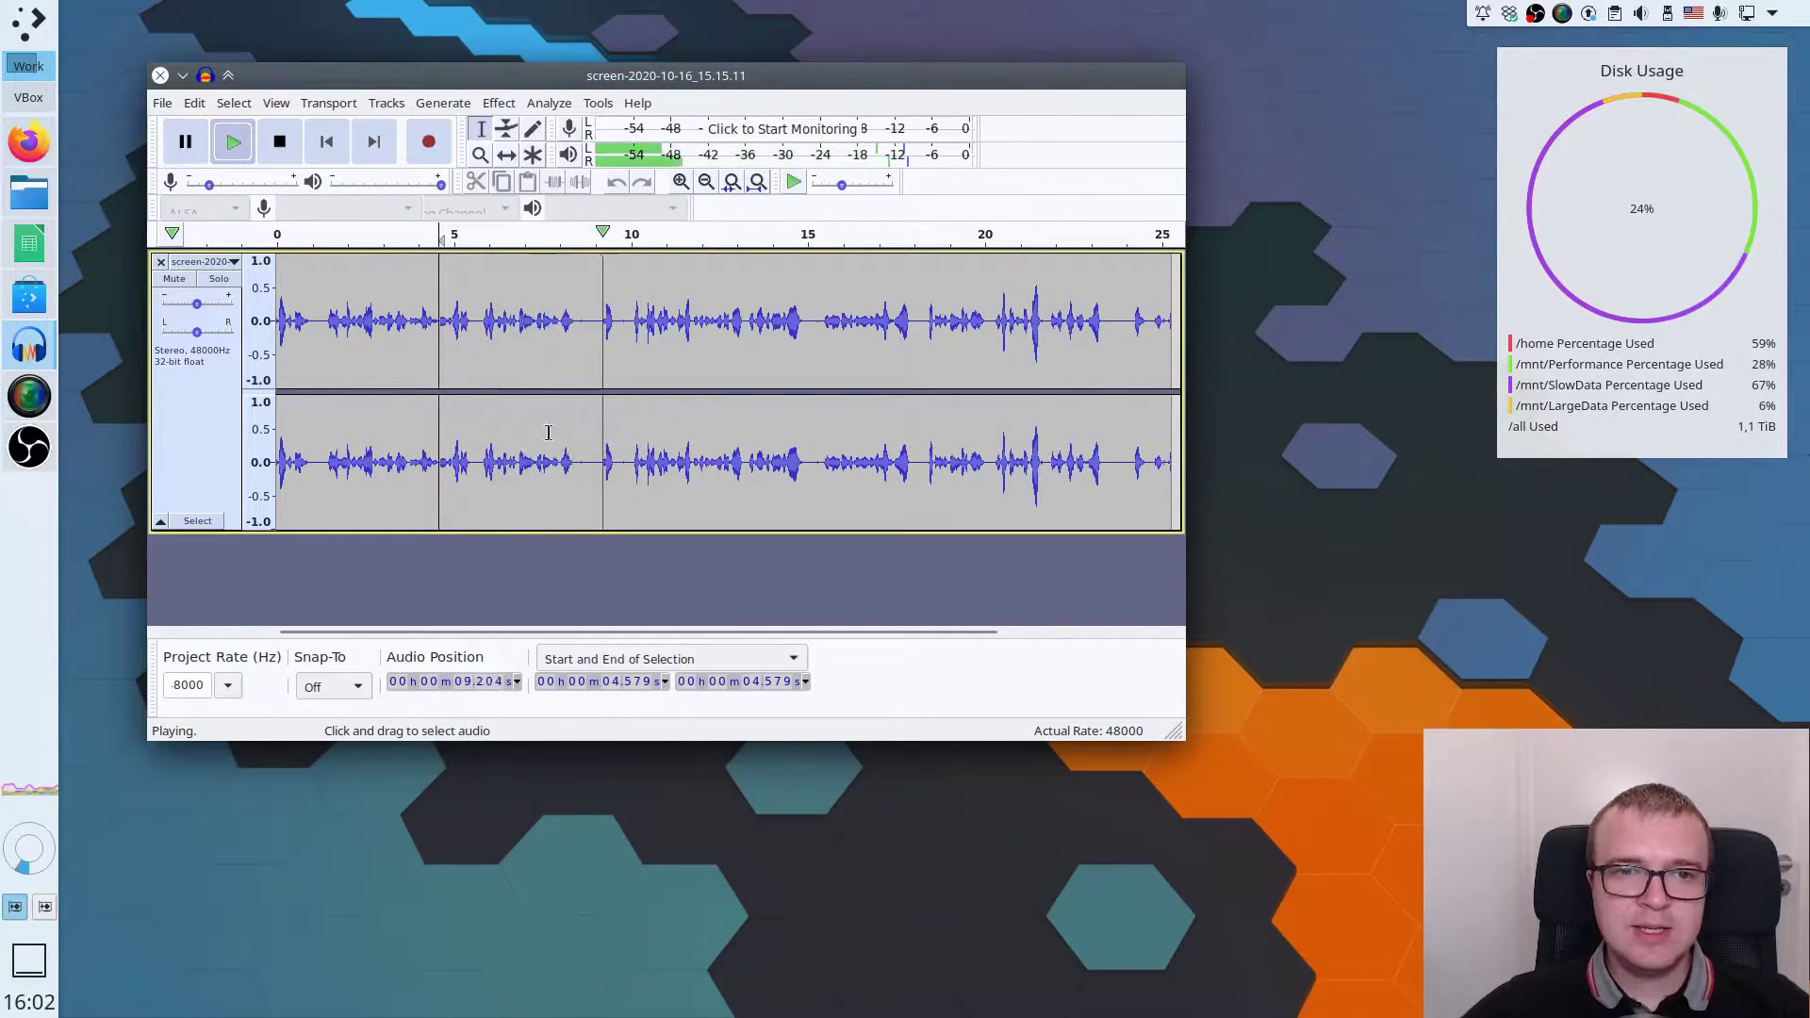
key("space")
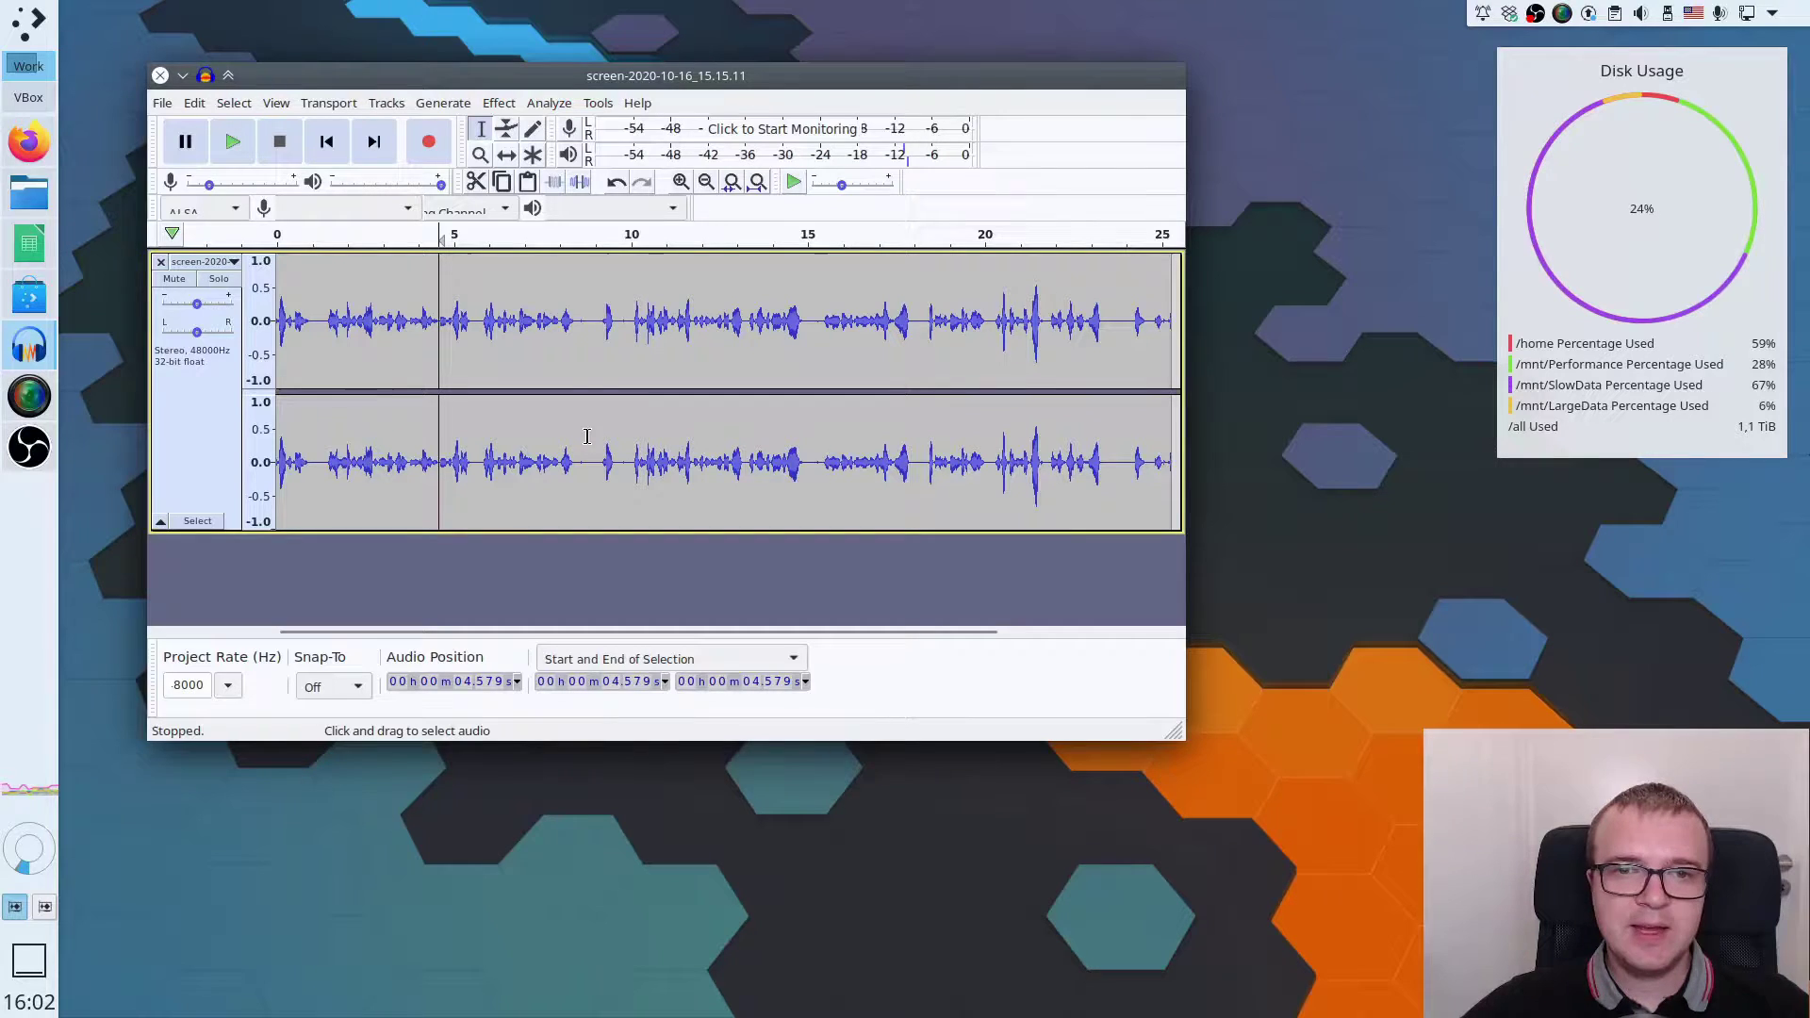
scroll(624, 450, "up", 2)
scroll(624, 451, "up", 2)
scroll(623, 450, "up", 2)
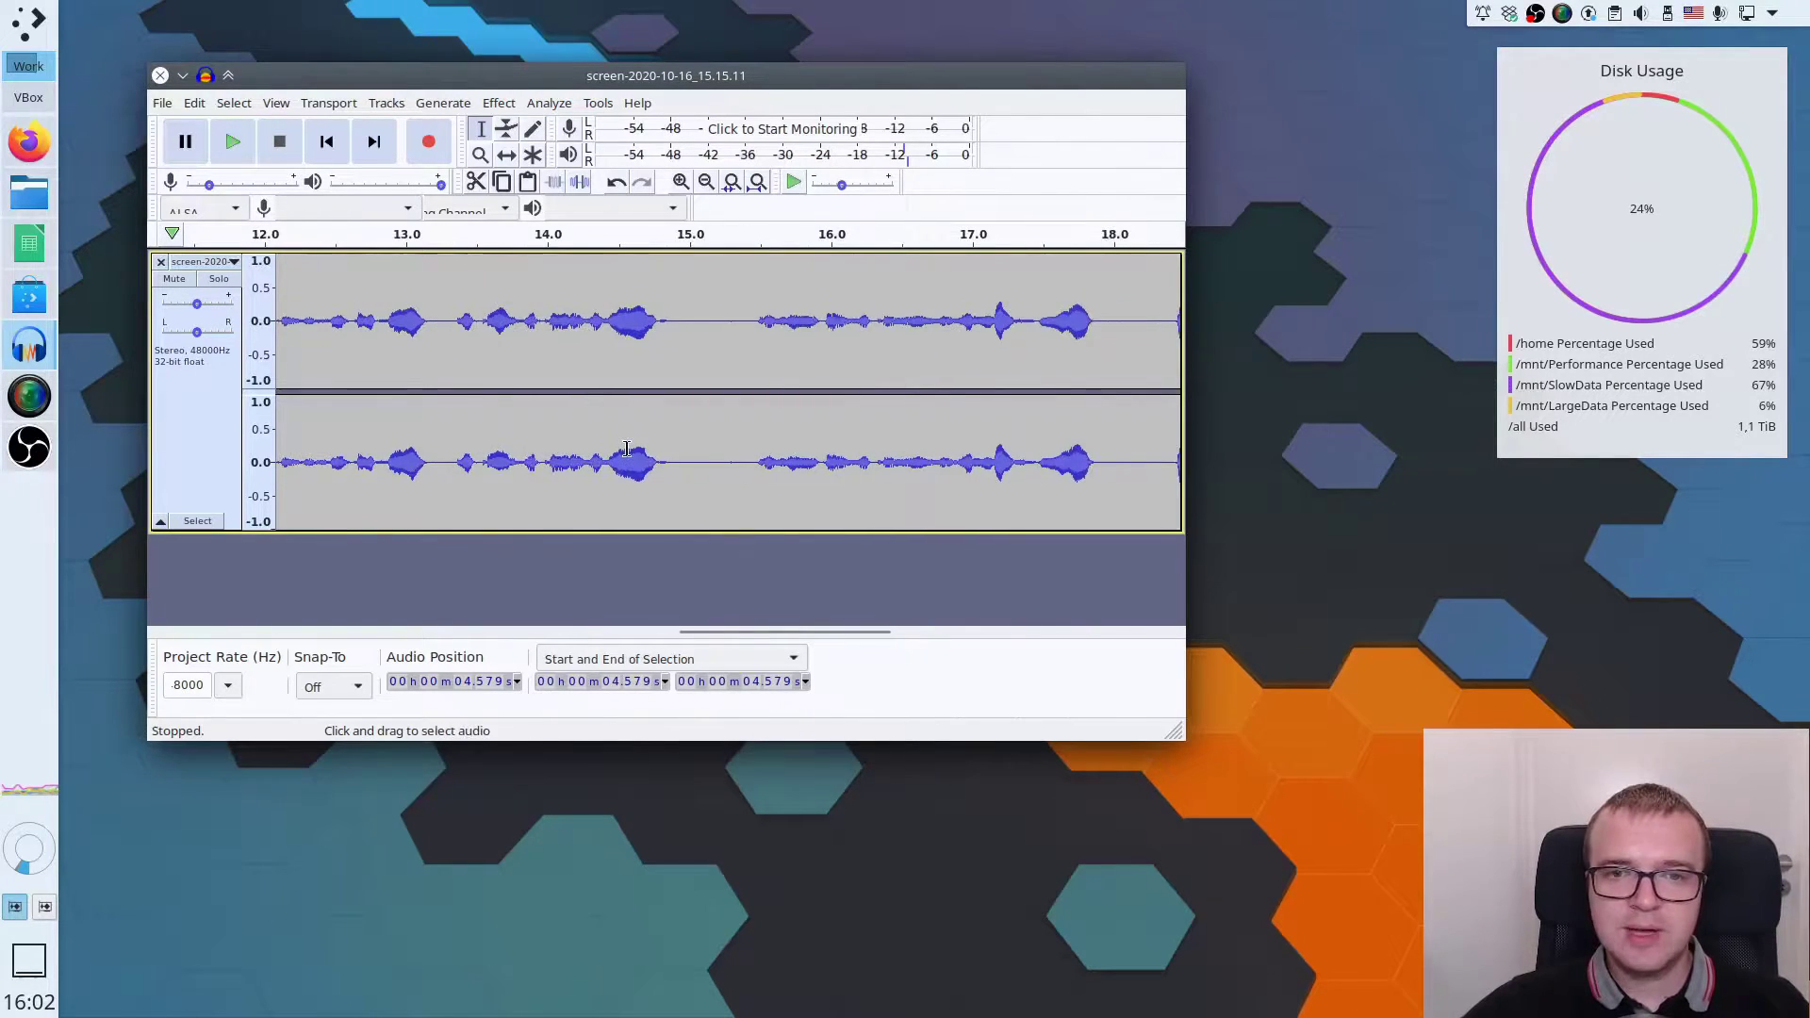
scroll(623, 450, "up", 2)
scroll(624, 451, "right", 3)
scroll(624, 451, "right", 3)
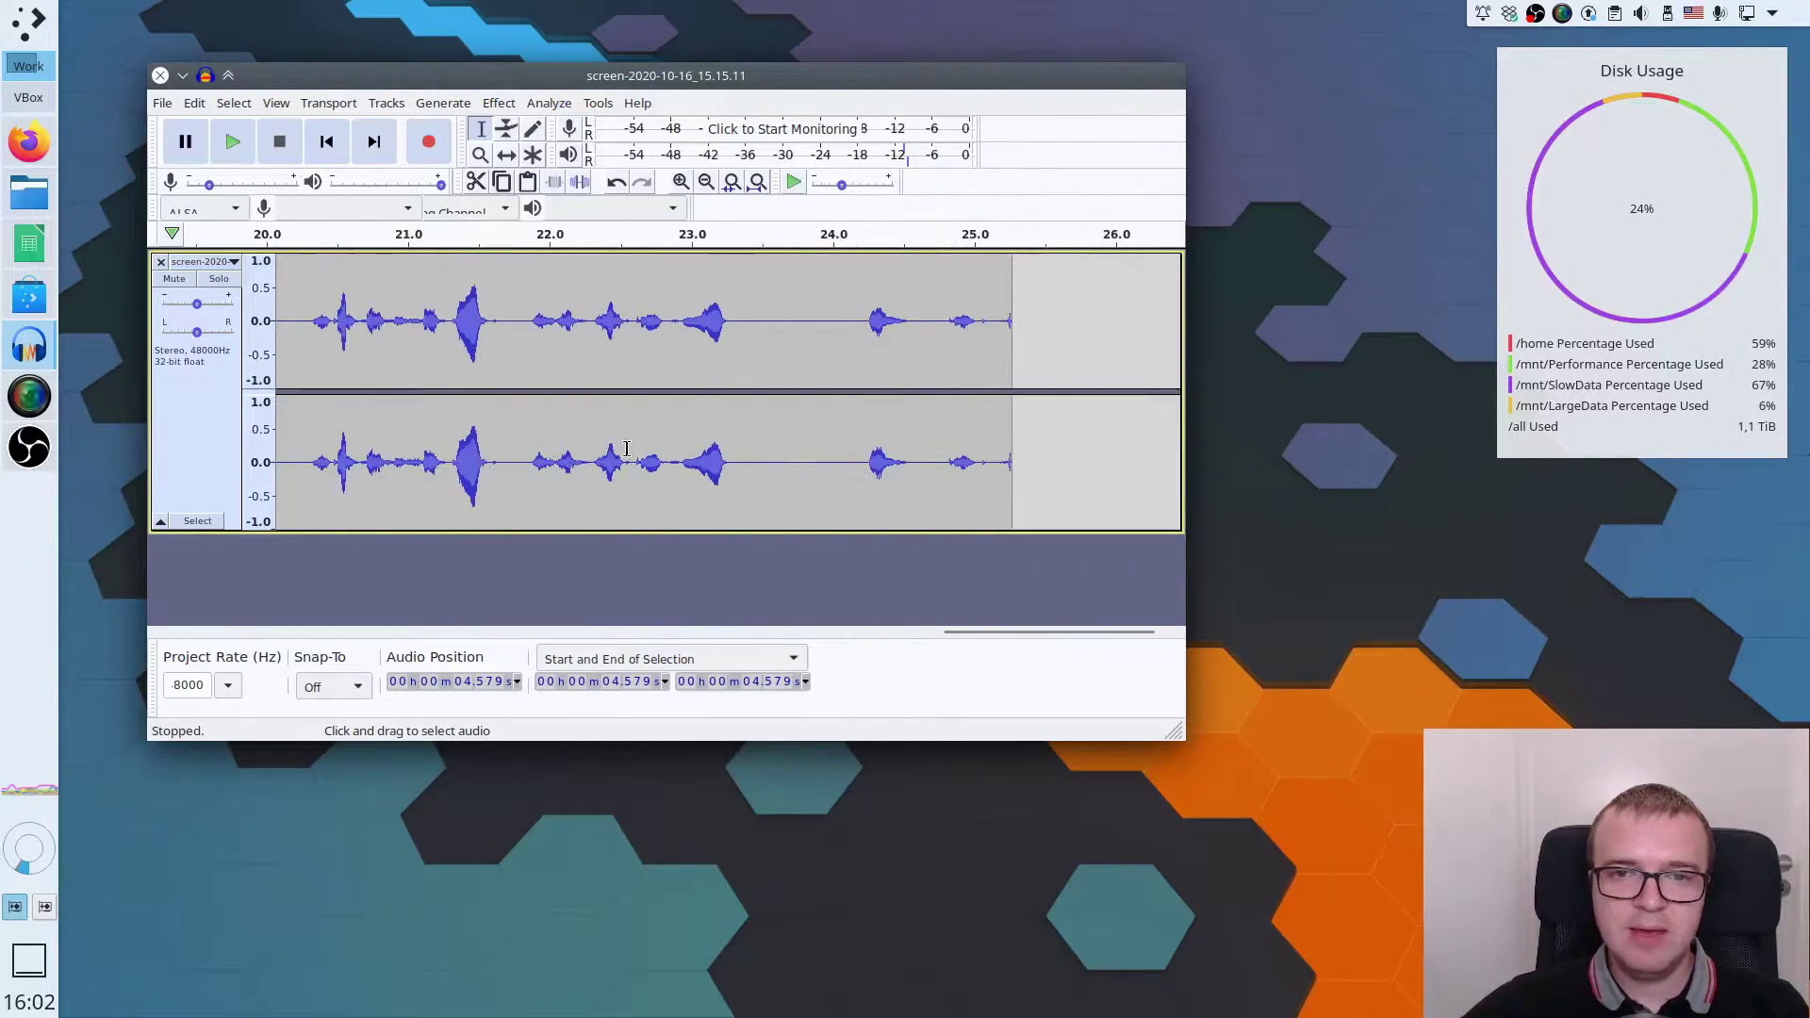
left_click(701, 449)
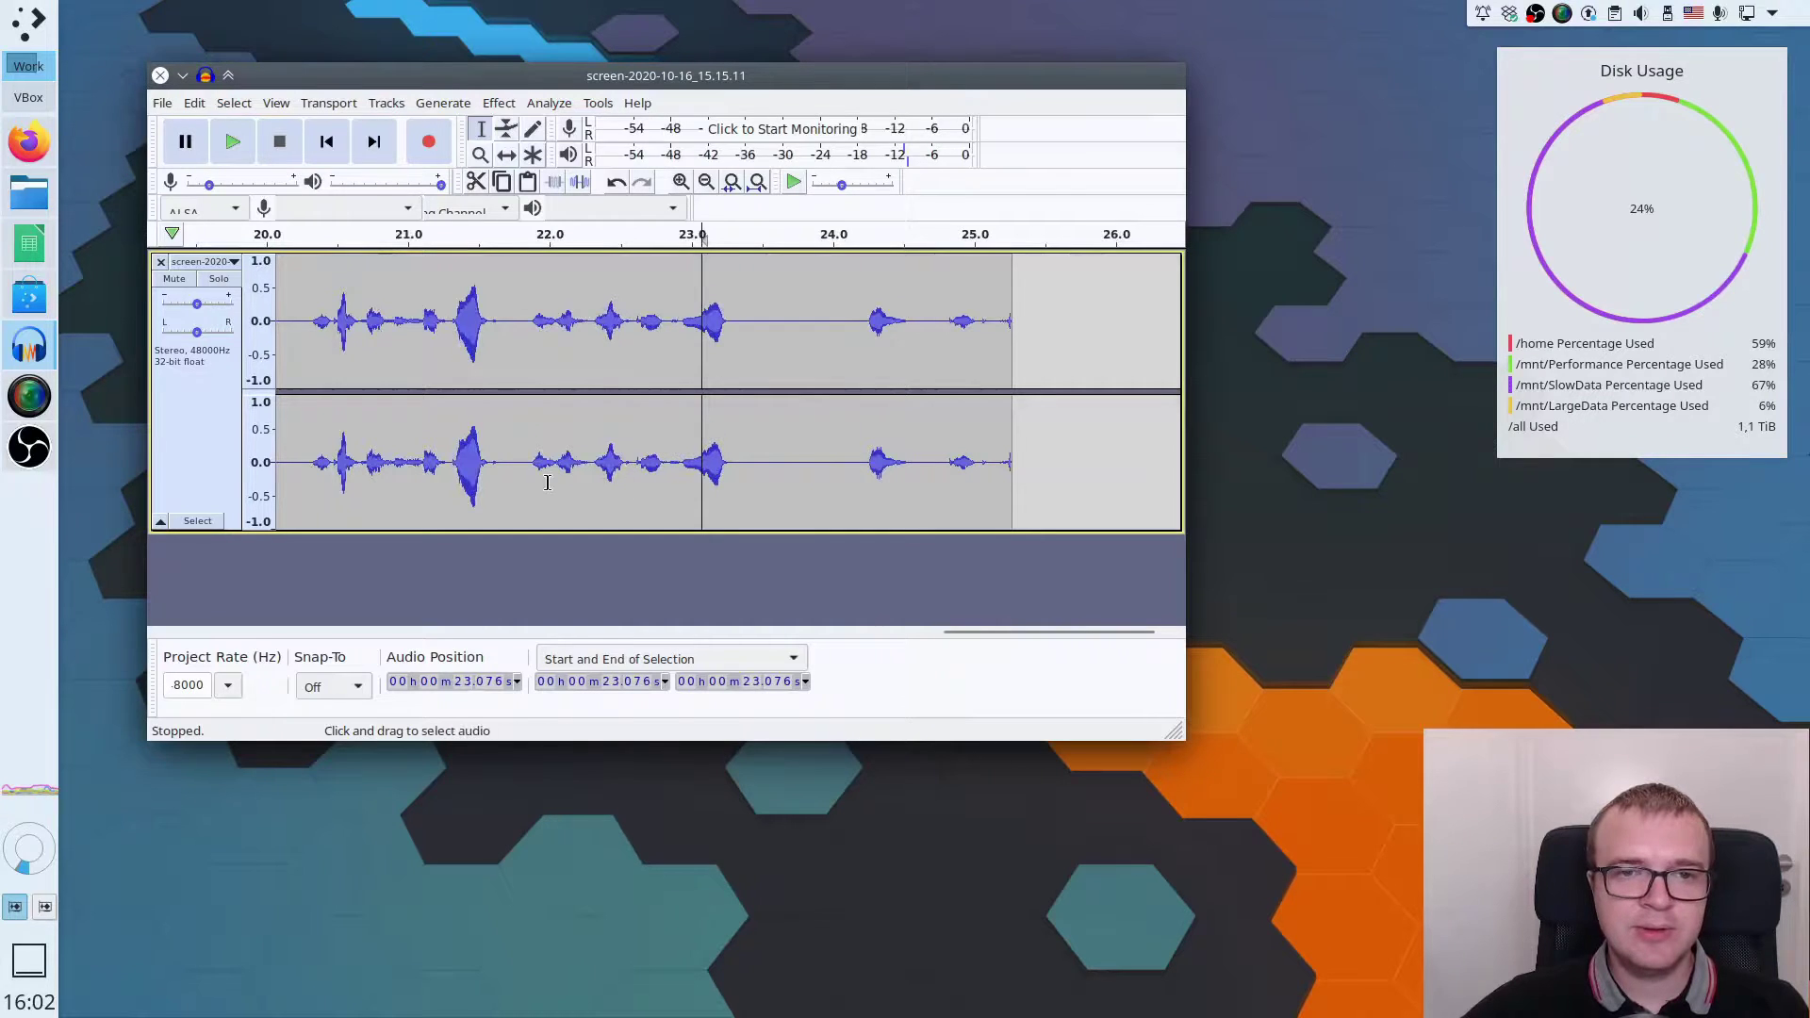
key("space")
key("space")
key("space")
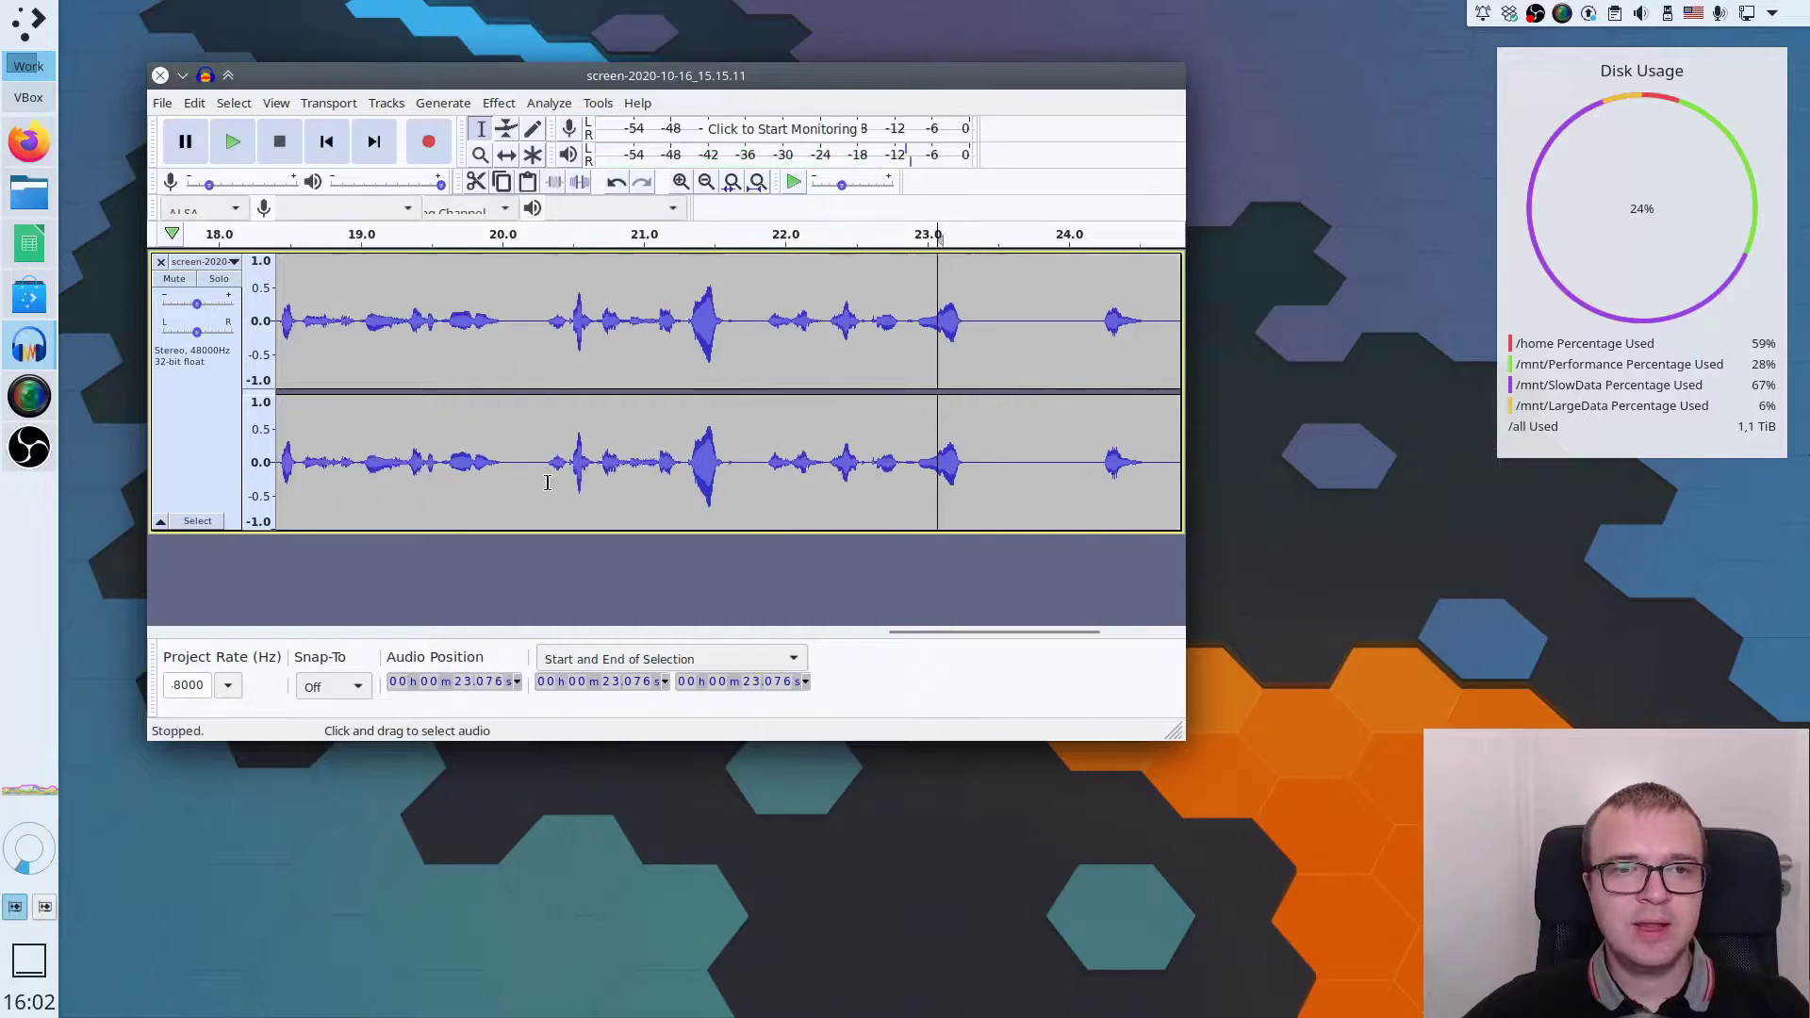
scroll(547, 482, "left", 5)
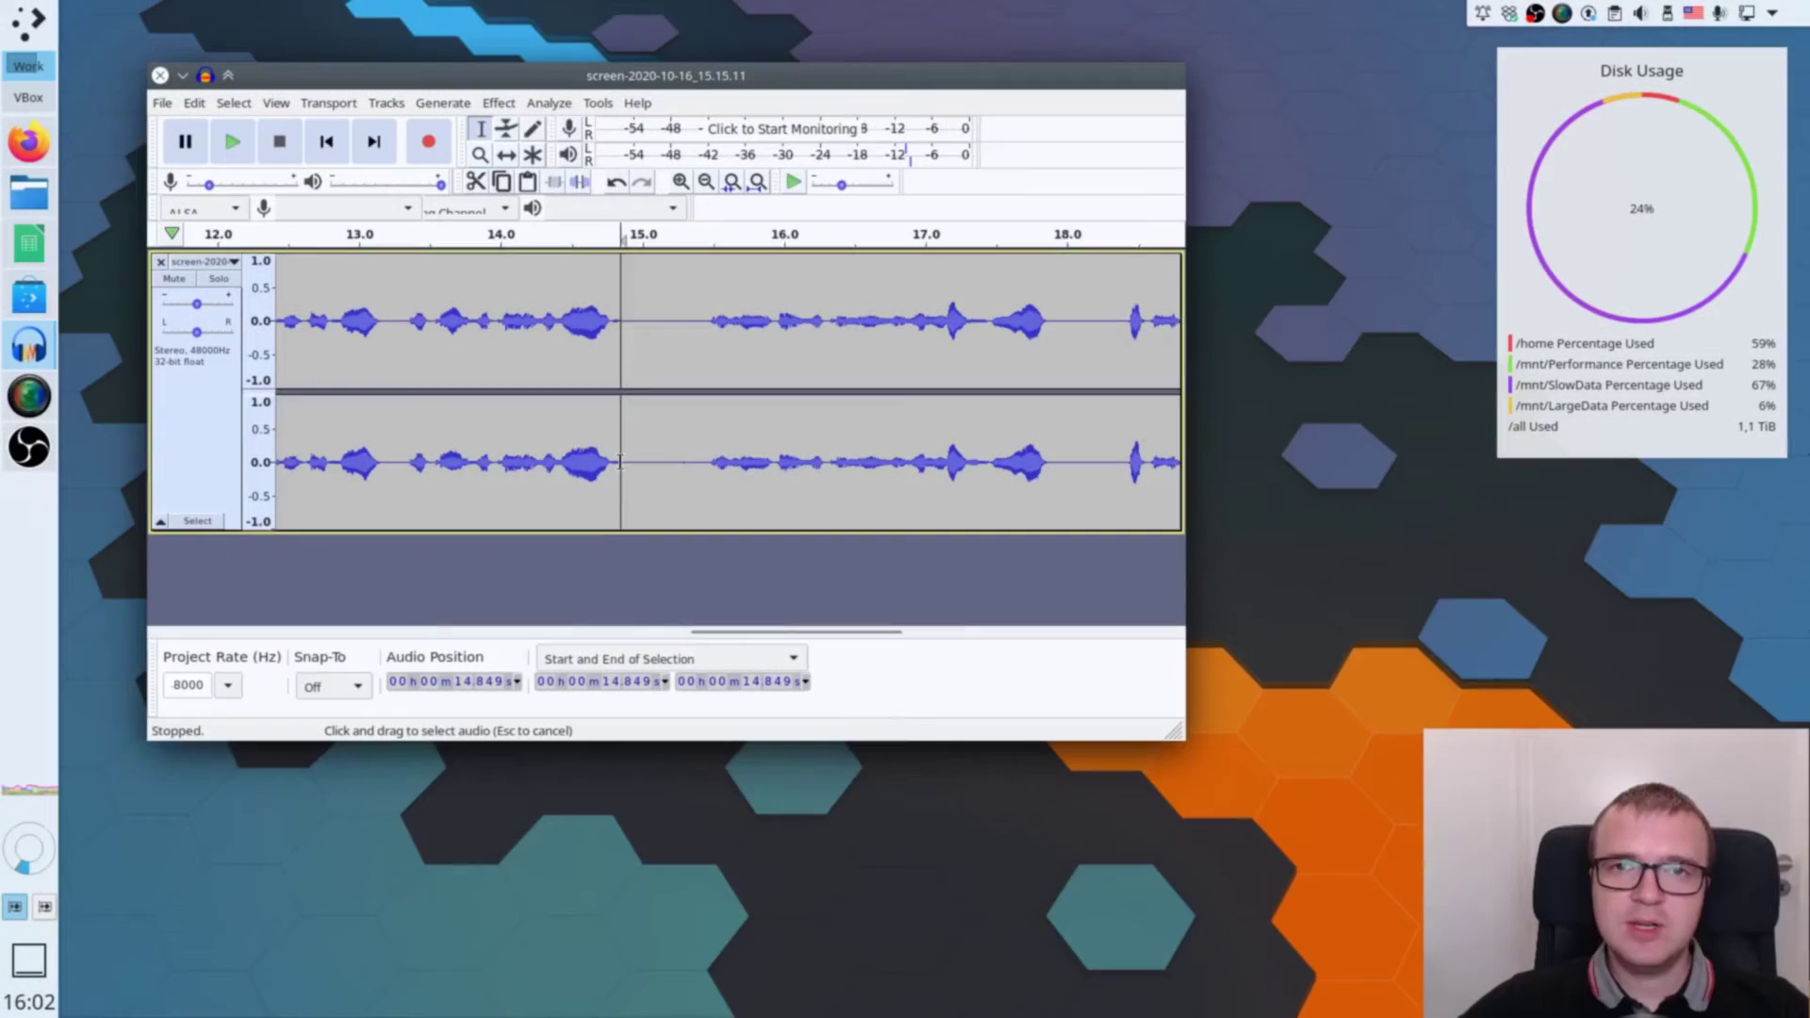
Select the quiet gap around 14.8–15.5 s and play it twice
left_click_drag(629, 488, 700, 502)
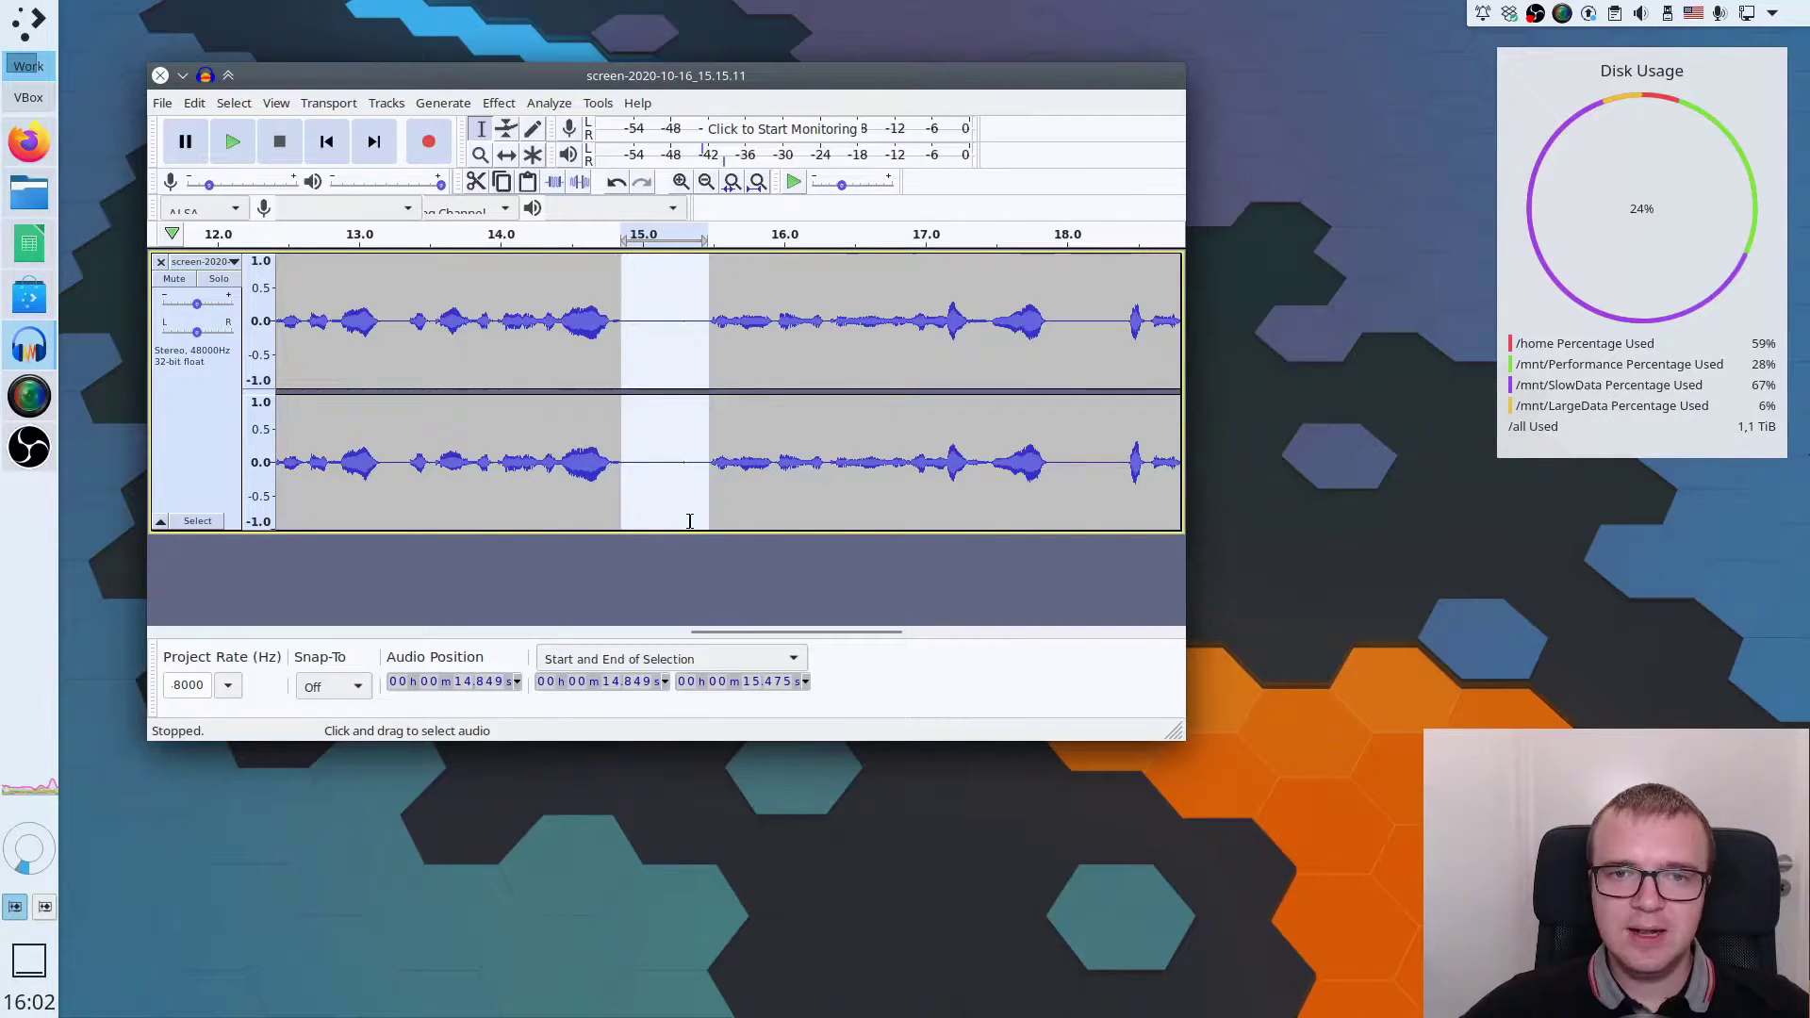
key("XF86AudioRaiseVolume")
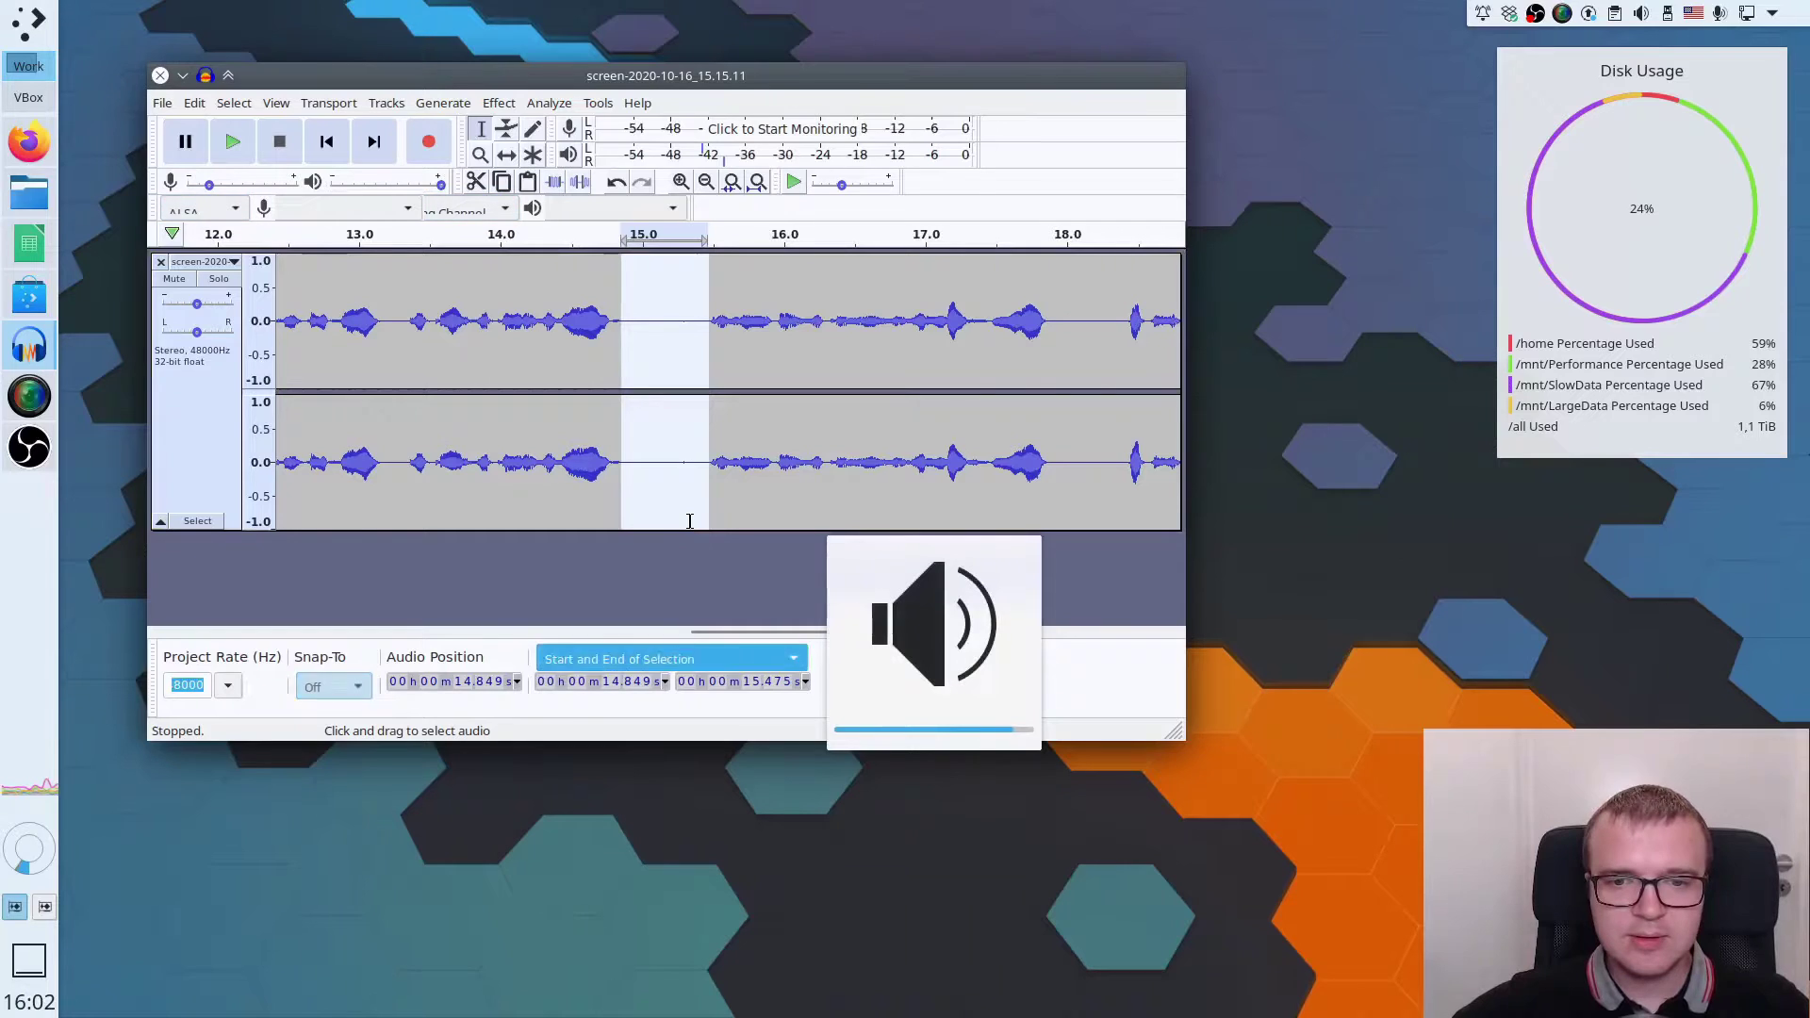
key("space")
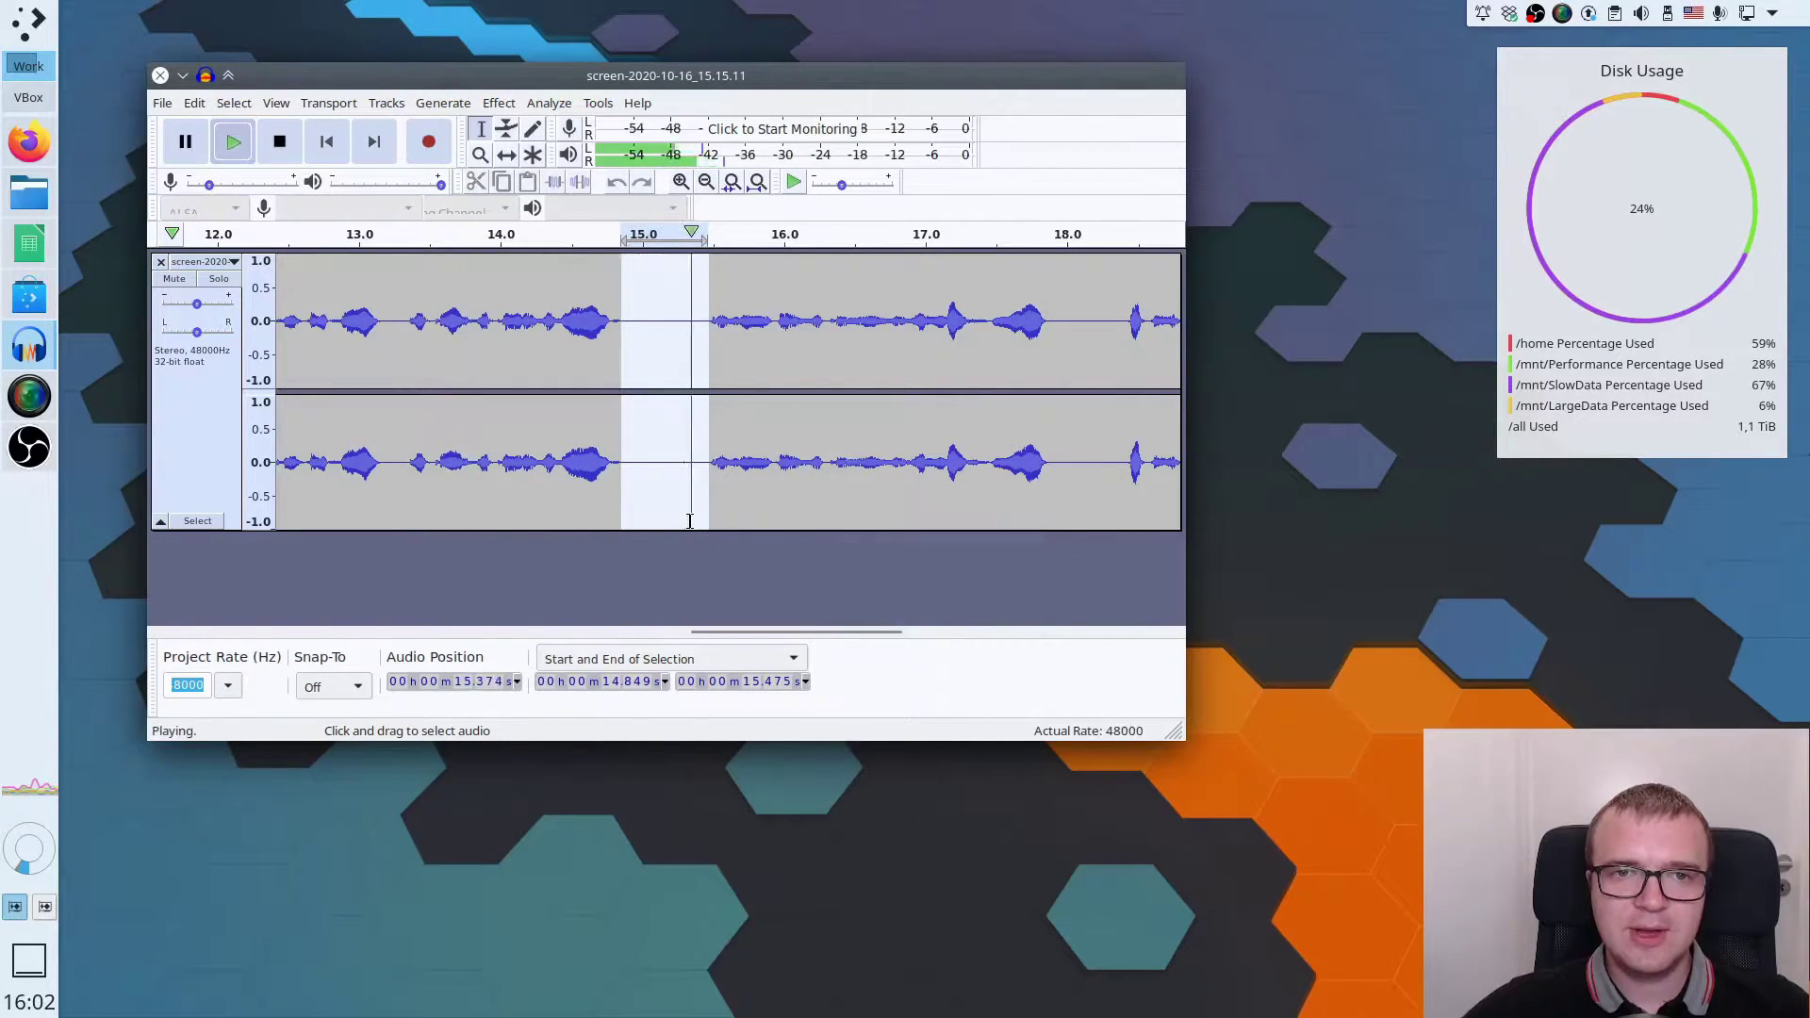
key("space")
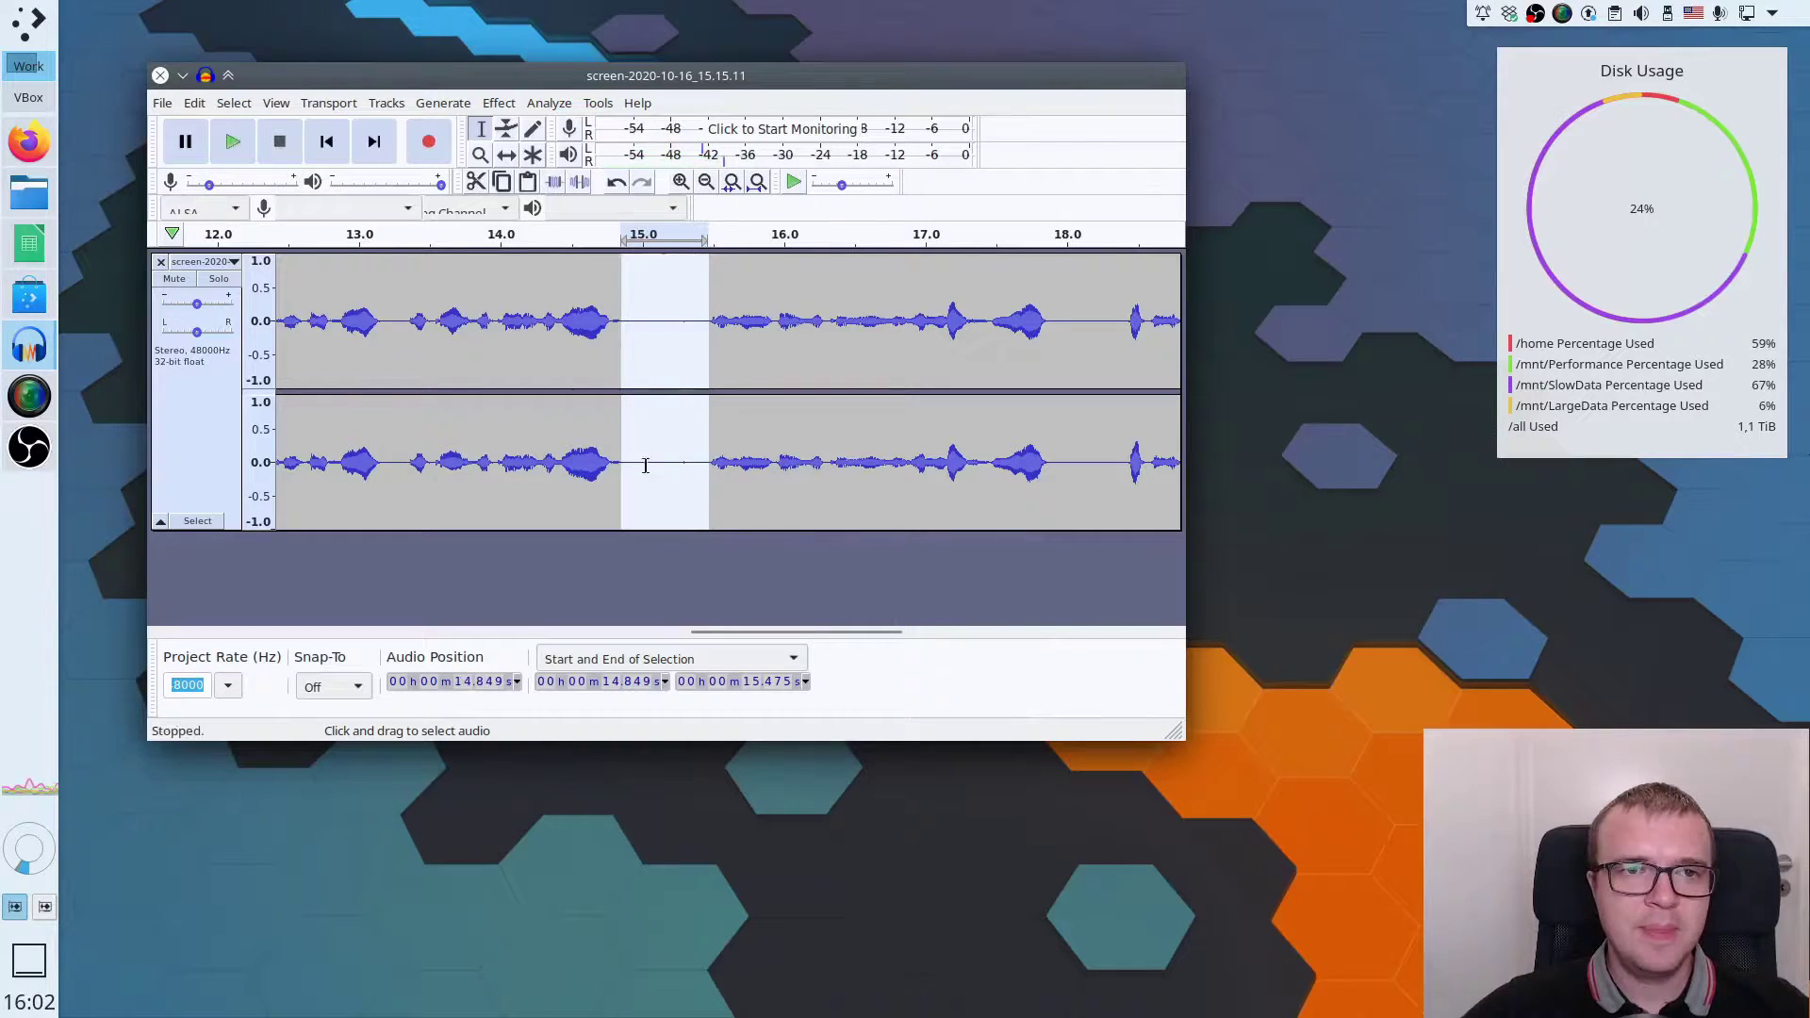
Capture the selected gap as the Noise Reduction noise profile
left_click(498, 104)
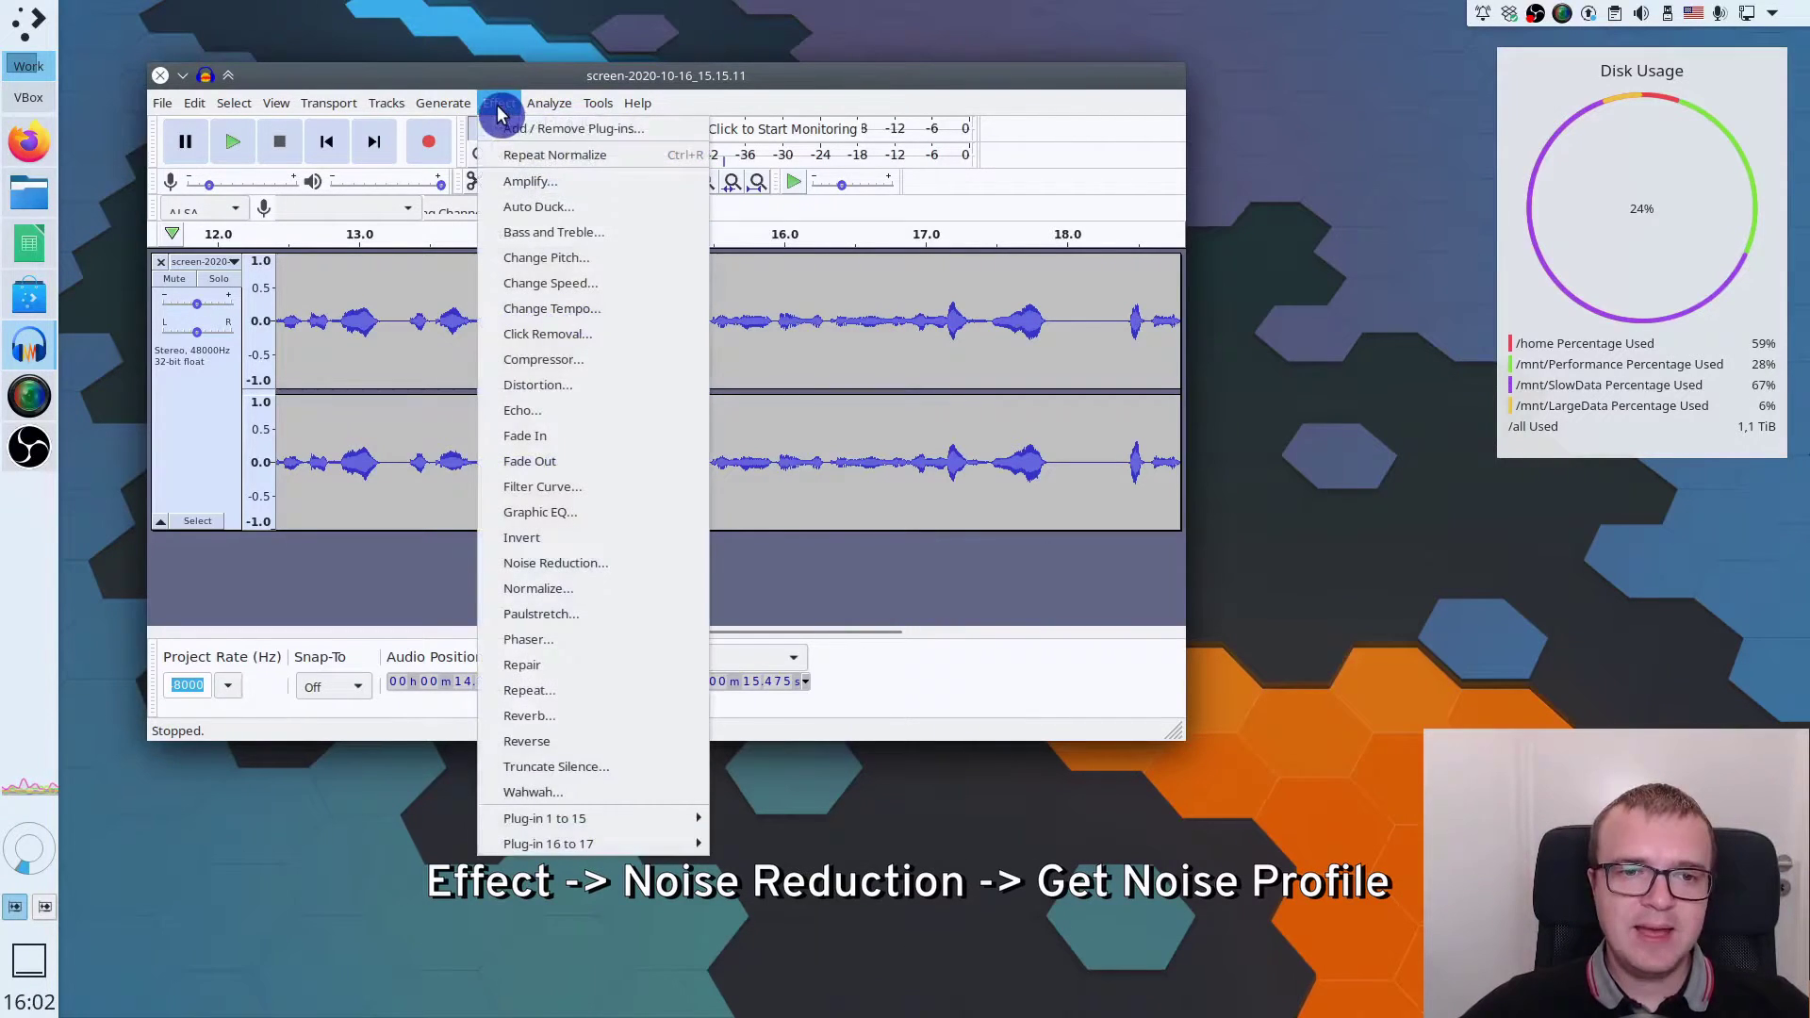
left_click(554, 562)
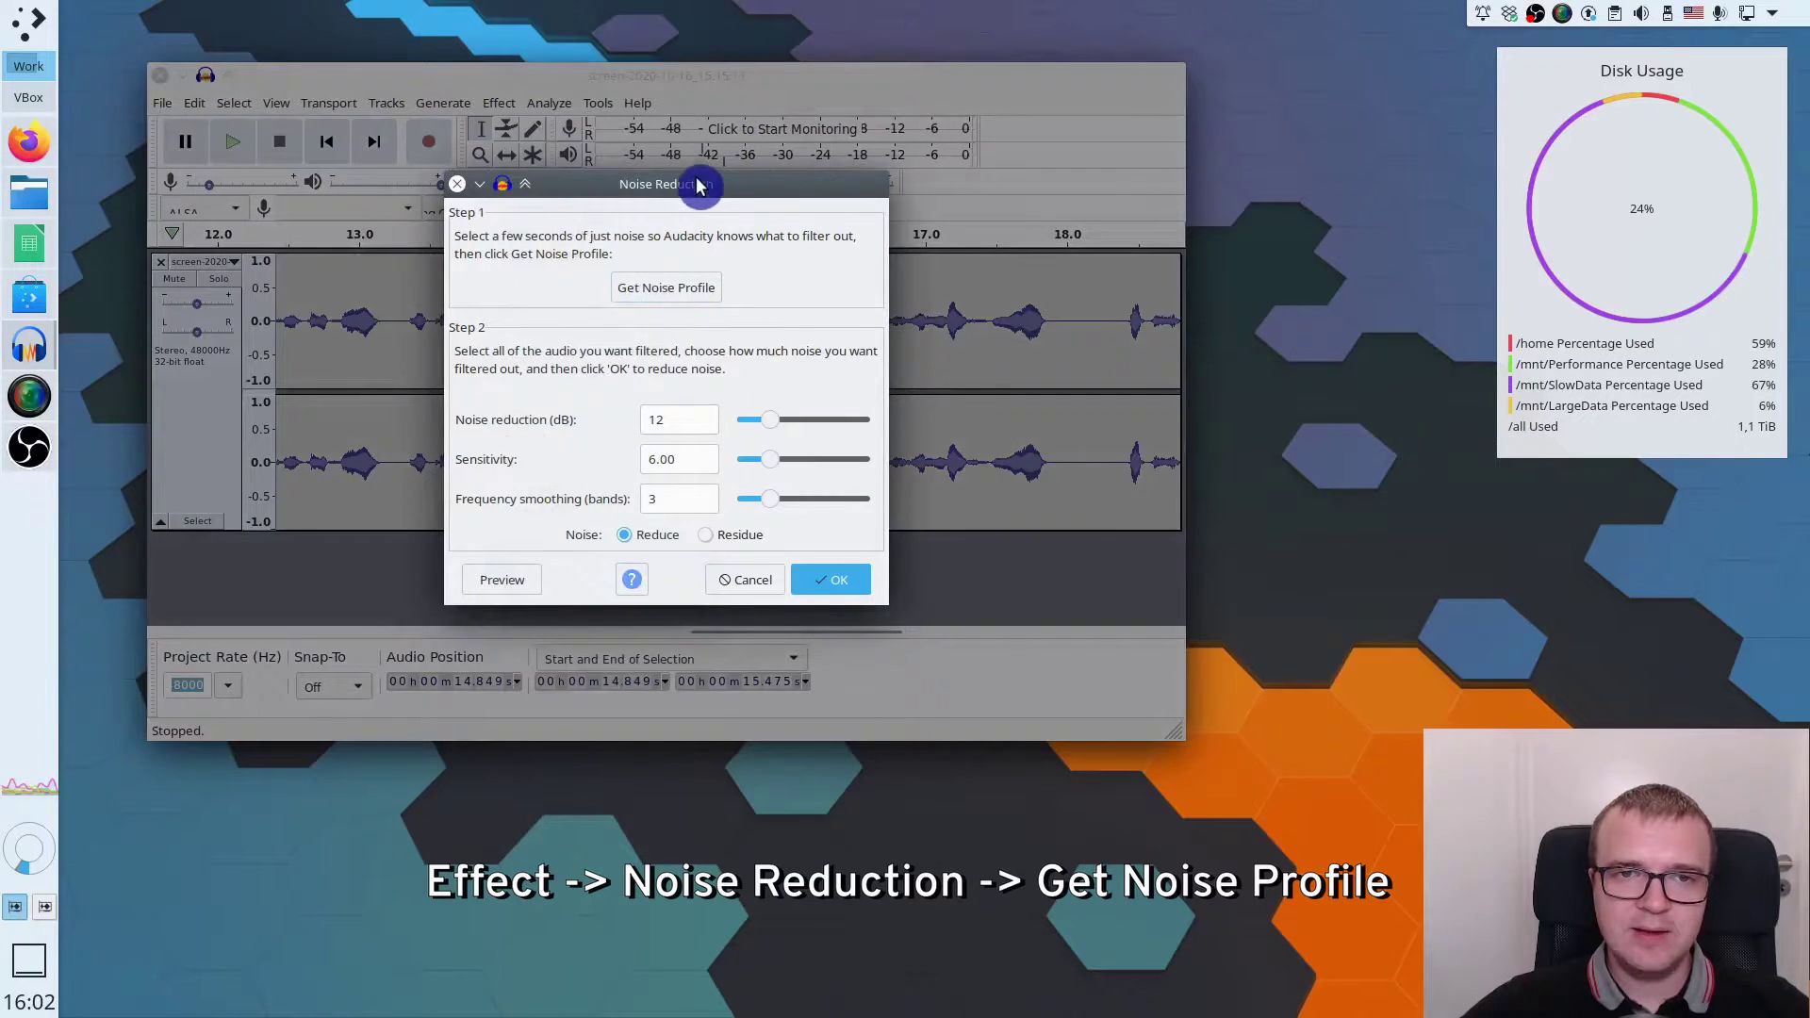
left_click_drag(695, 183, 1194, 174)
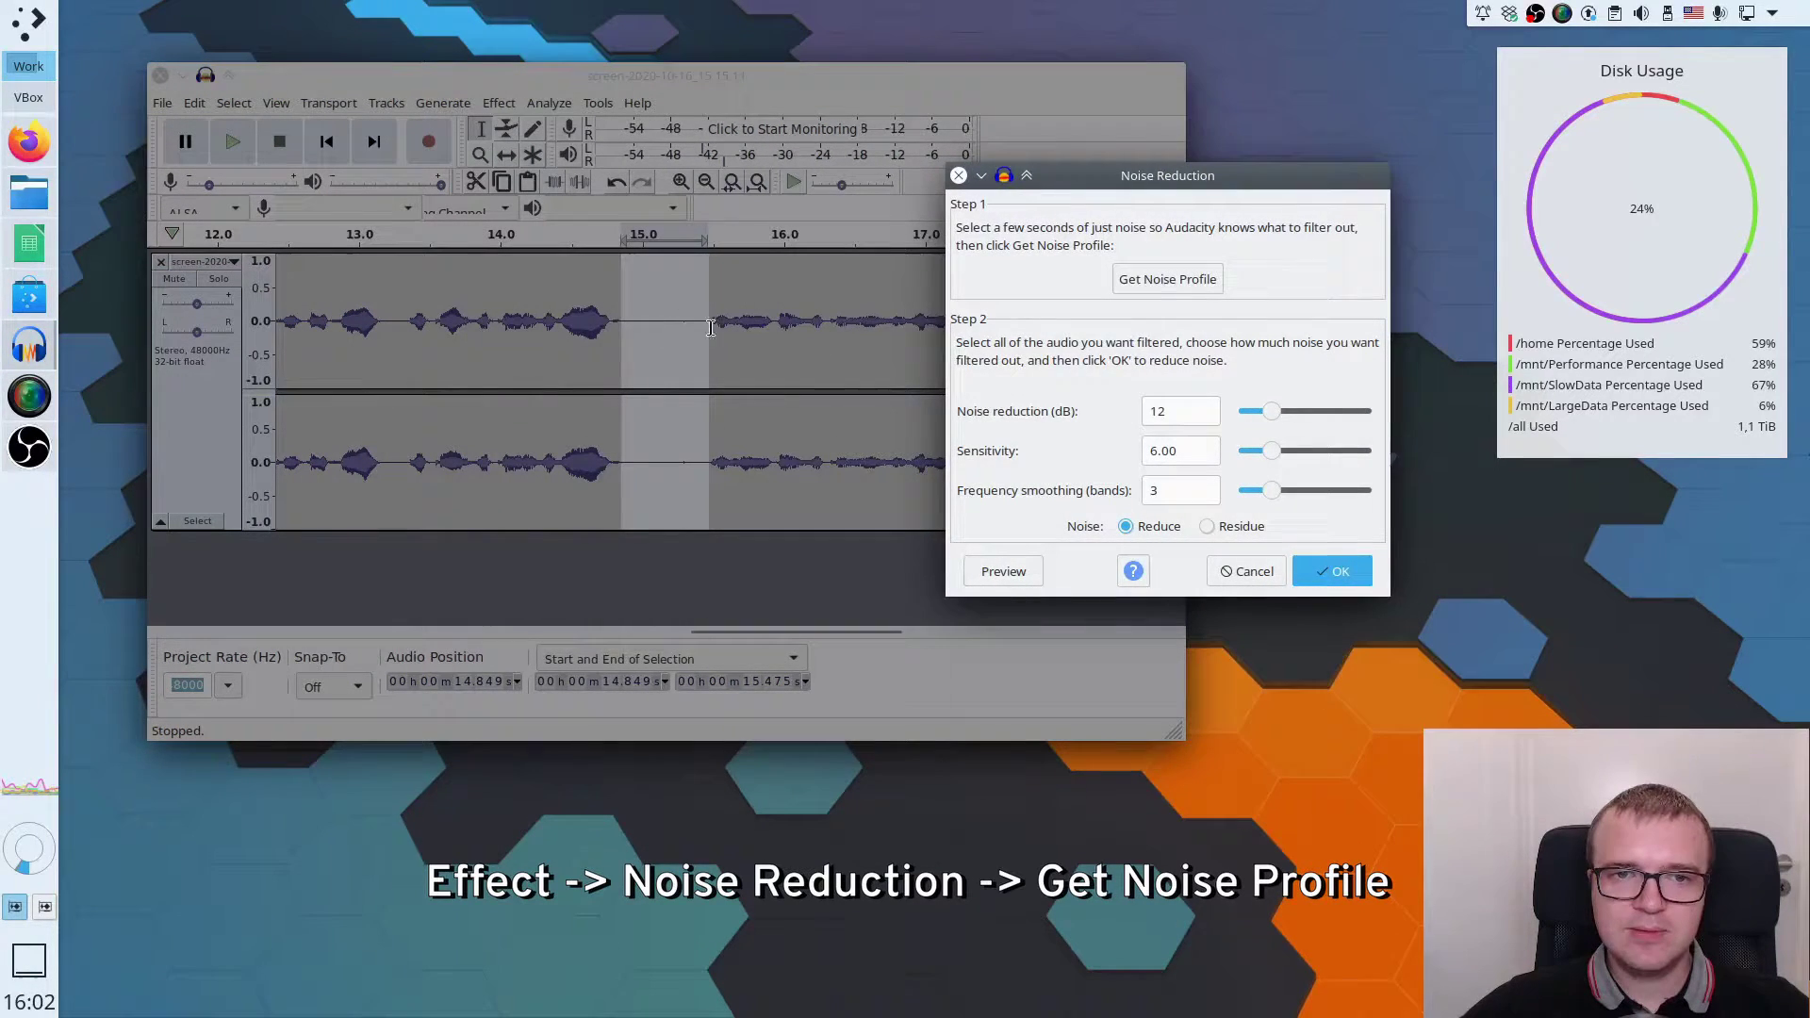
left_click(1167, 279)
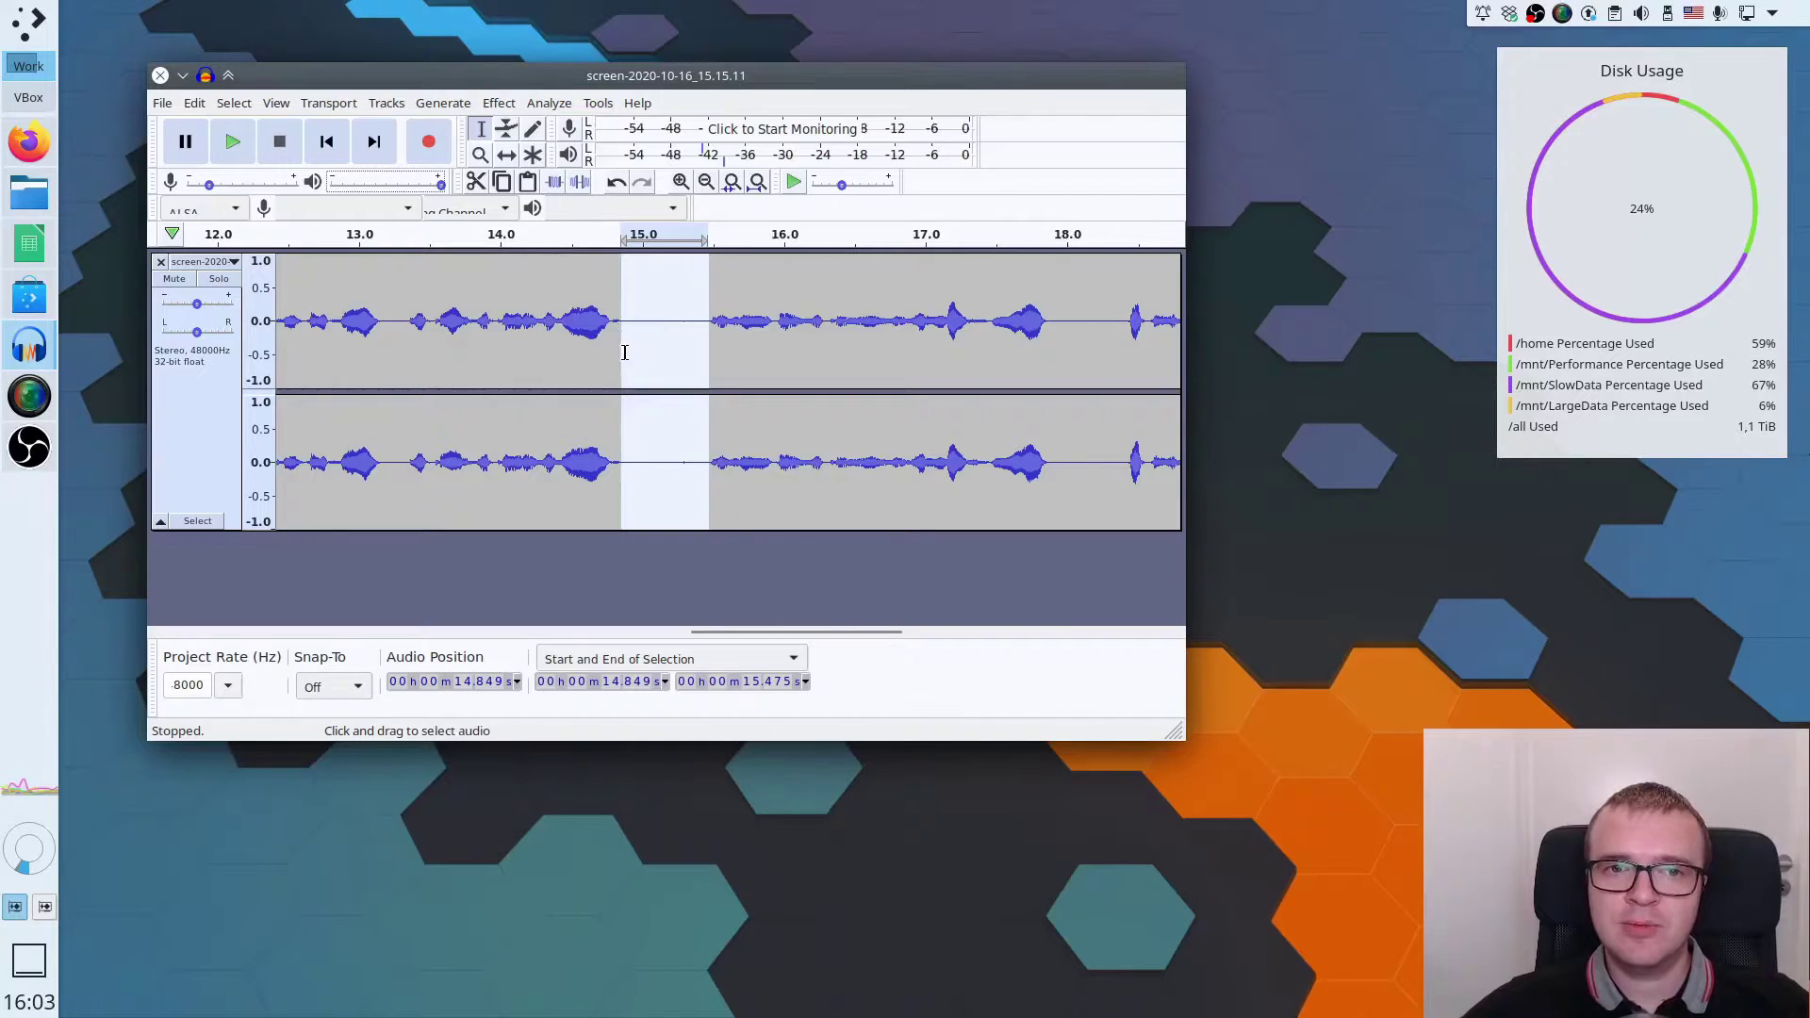
Apply Noise Reduction to the whole track at 12 dB, sensitivity 6, smoothing 3
left_click(225, 409)
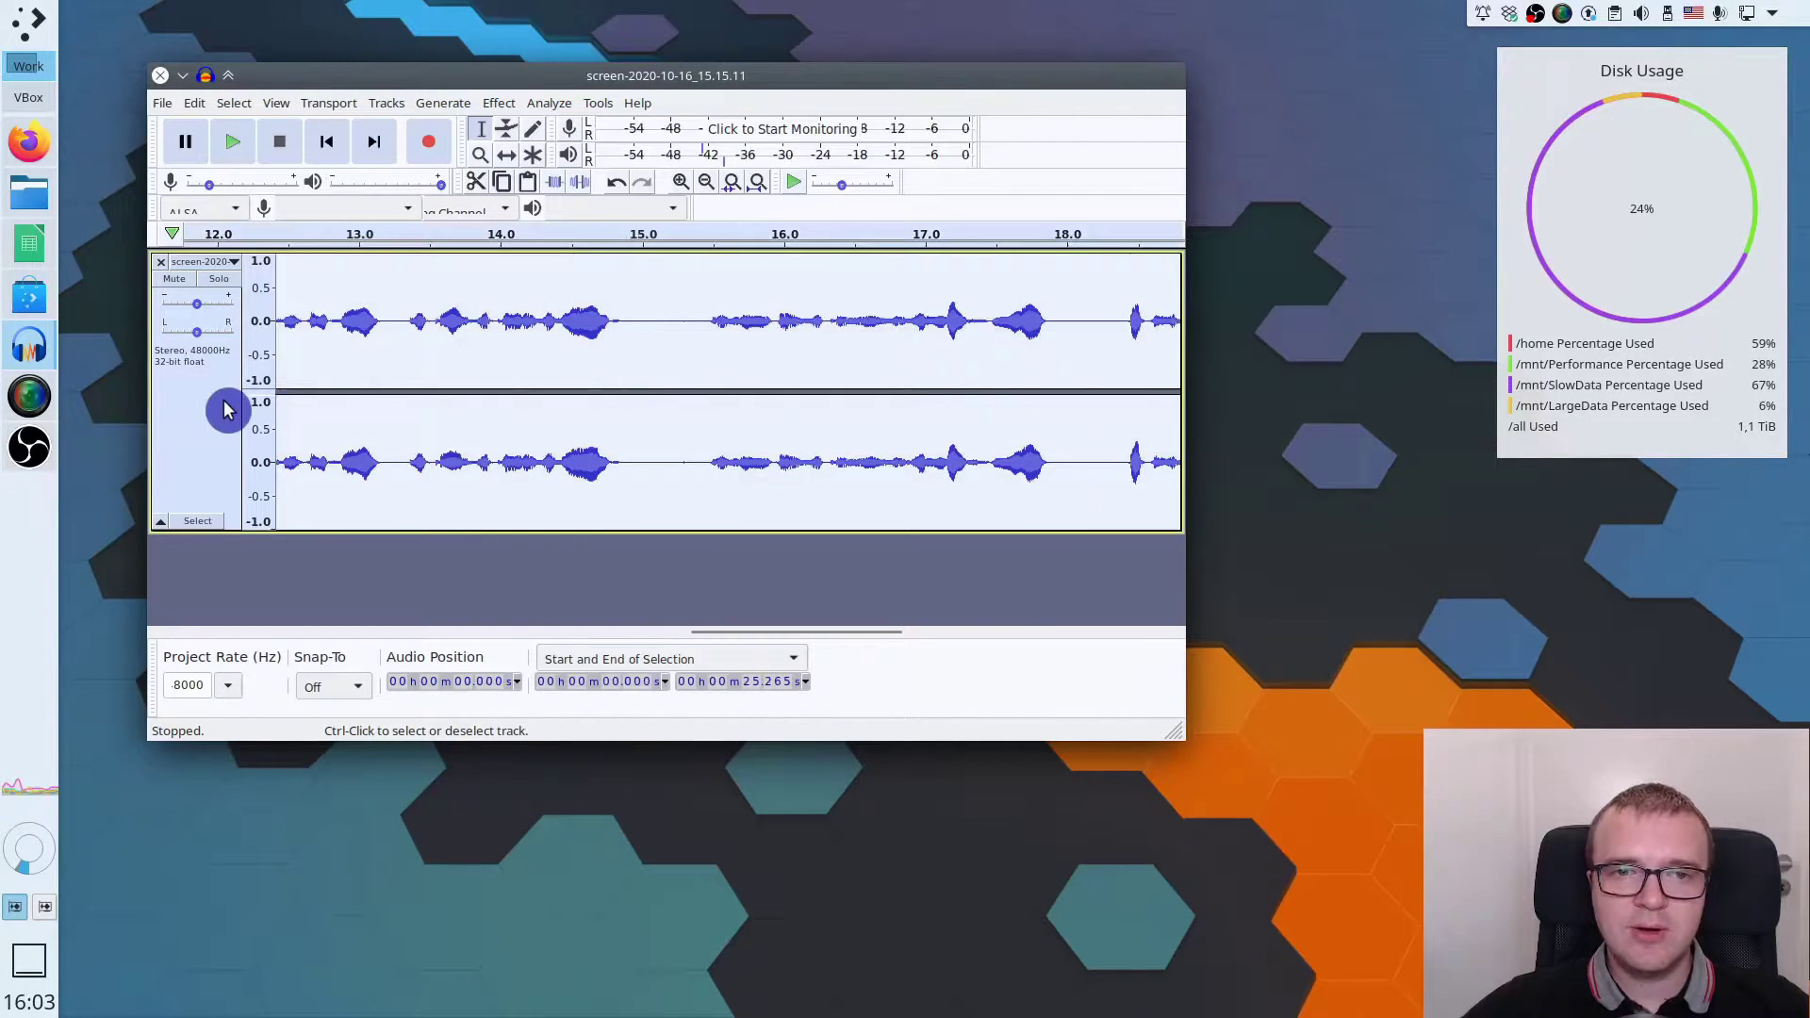
left_click(501, 103)
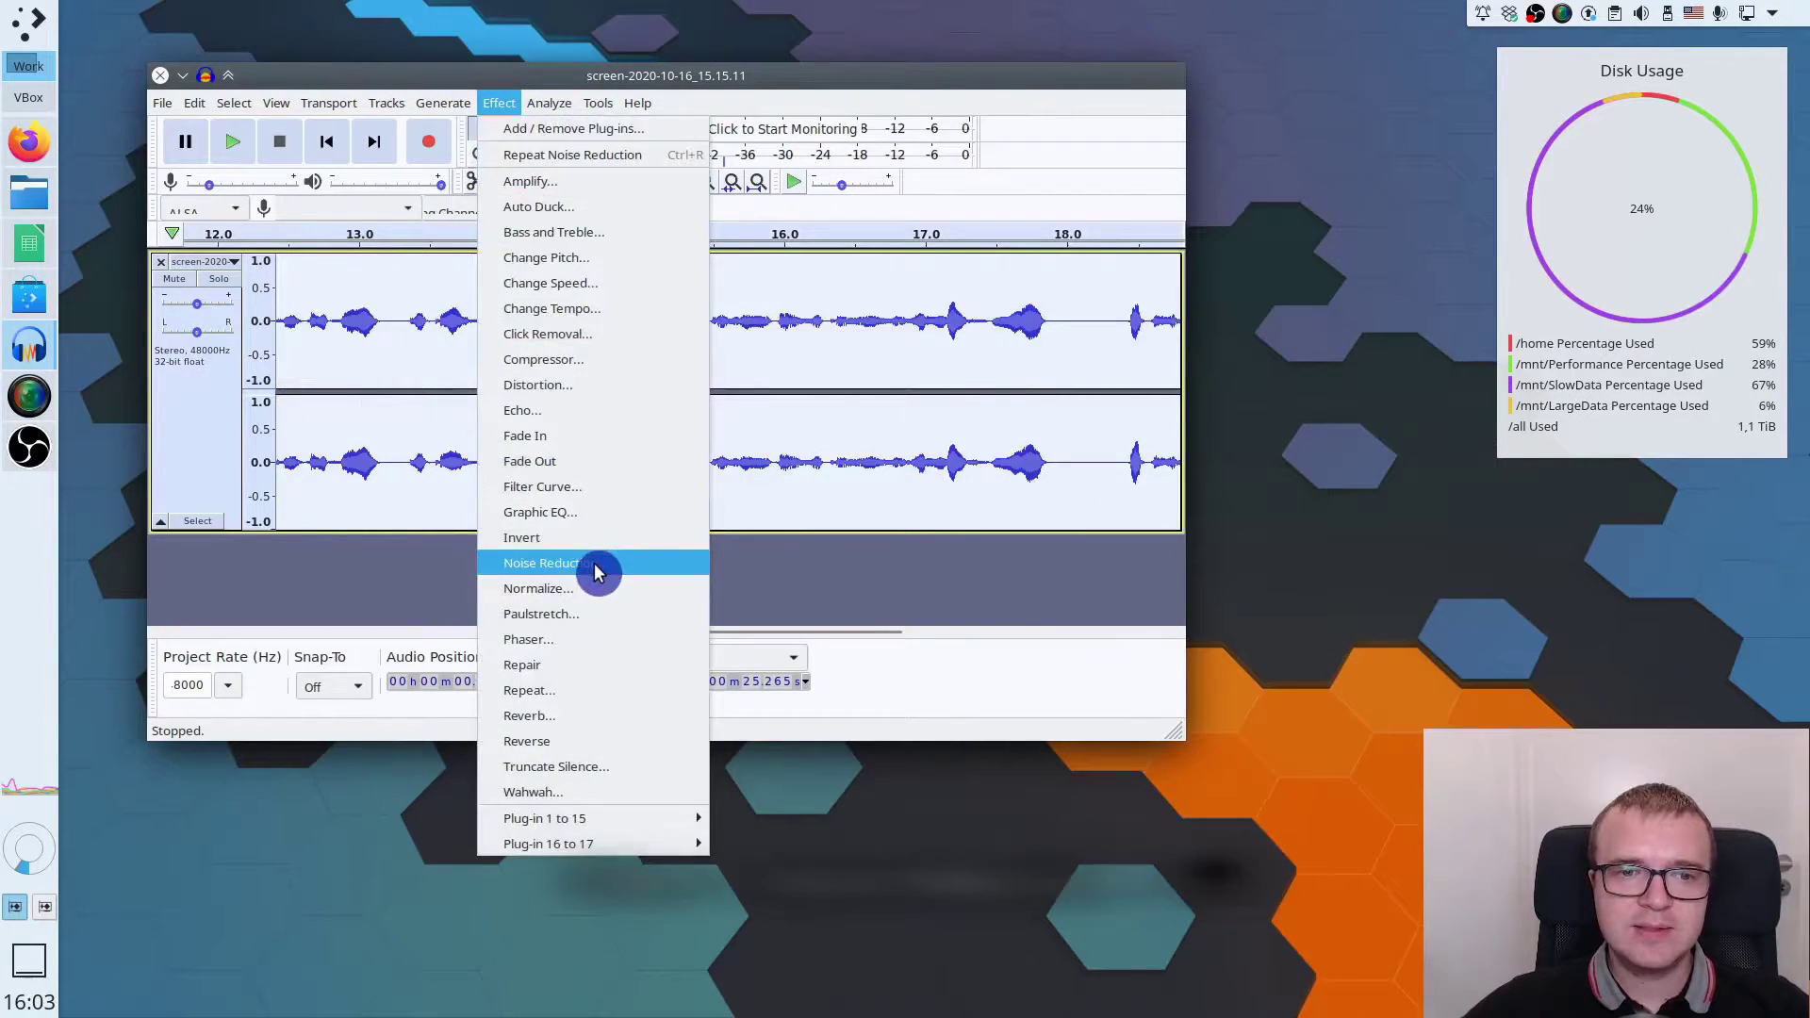
left_click(554, 563)
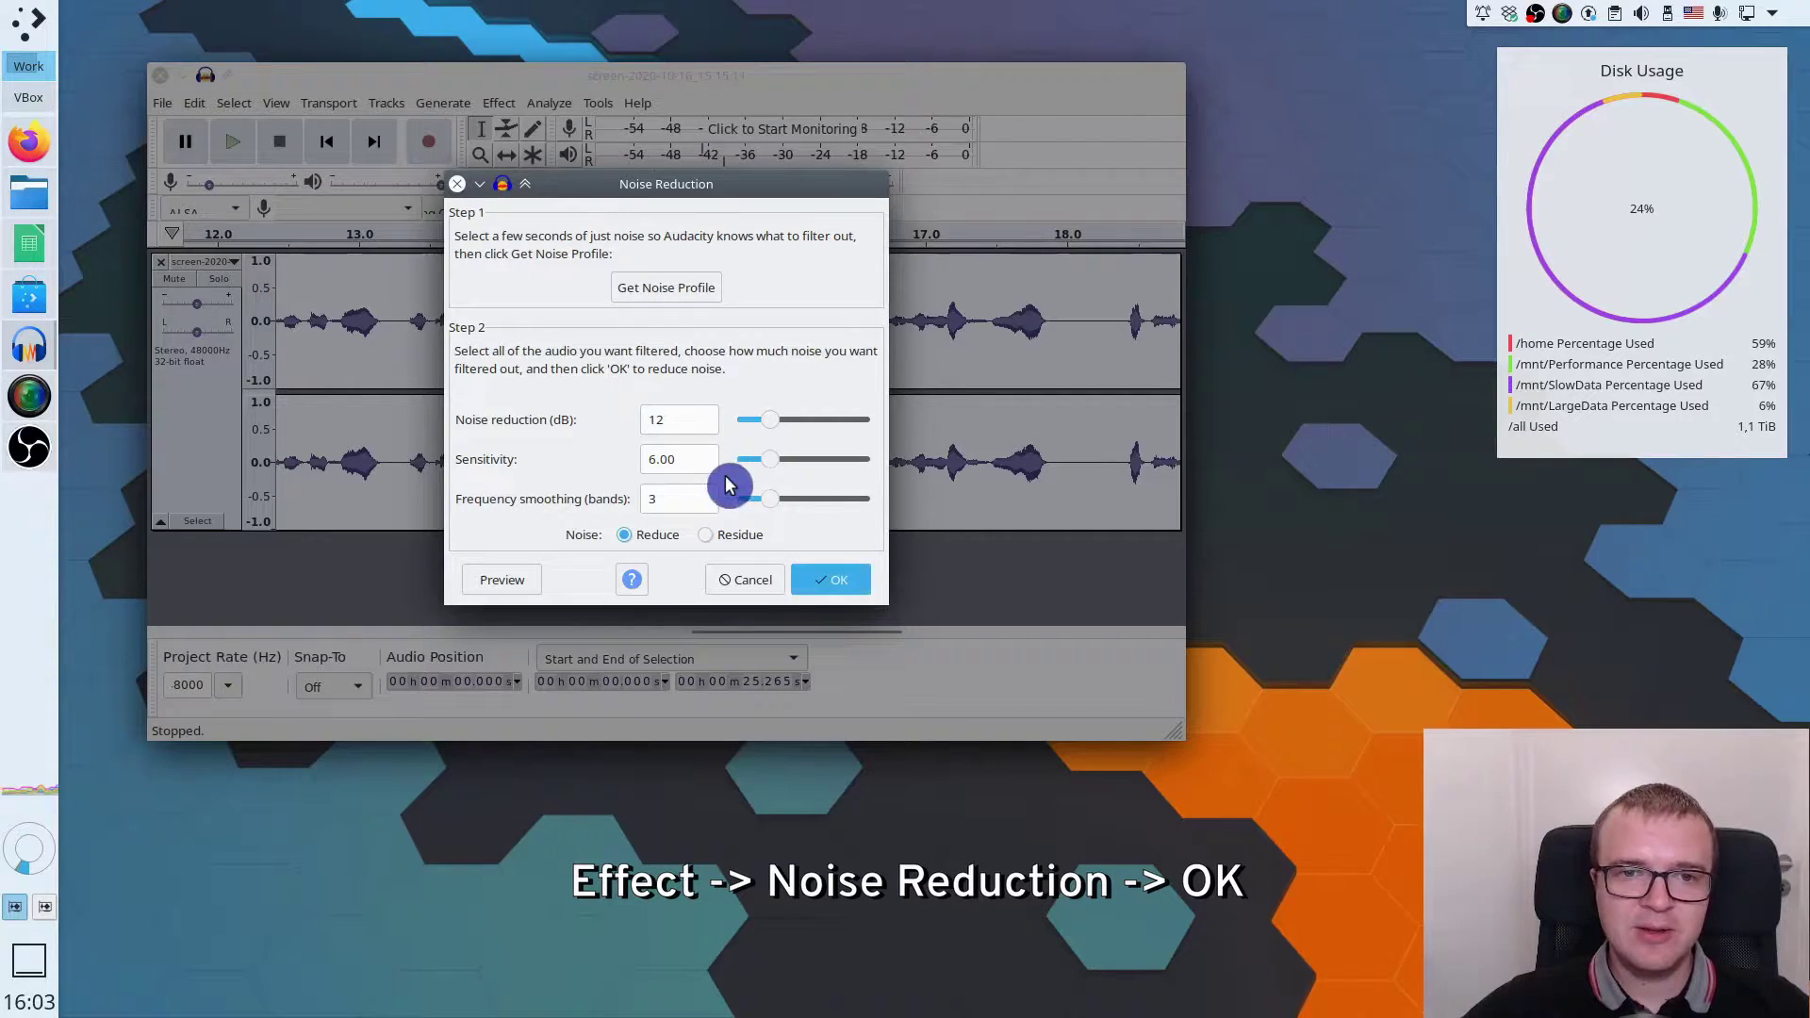
left_click(843, 584)
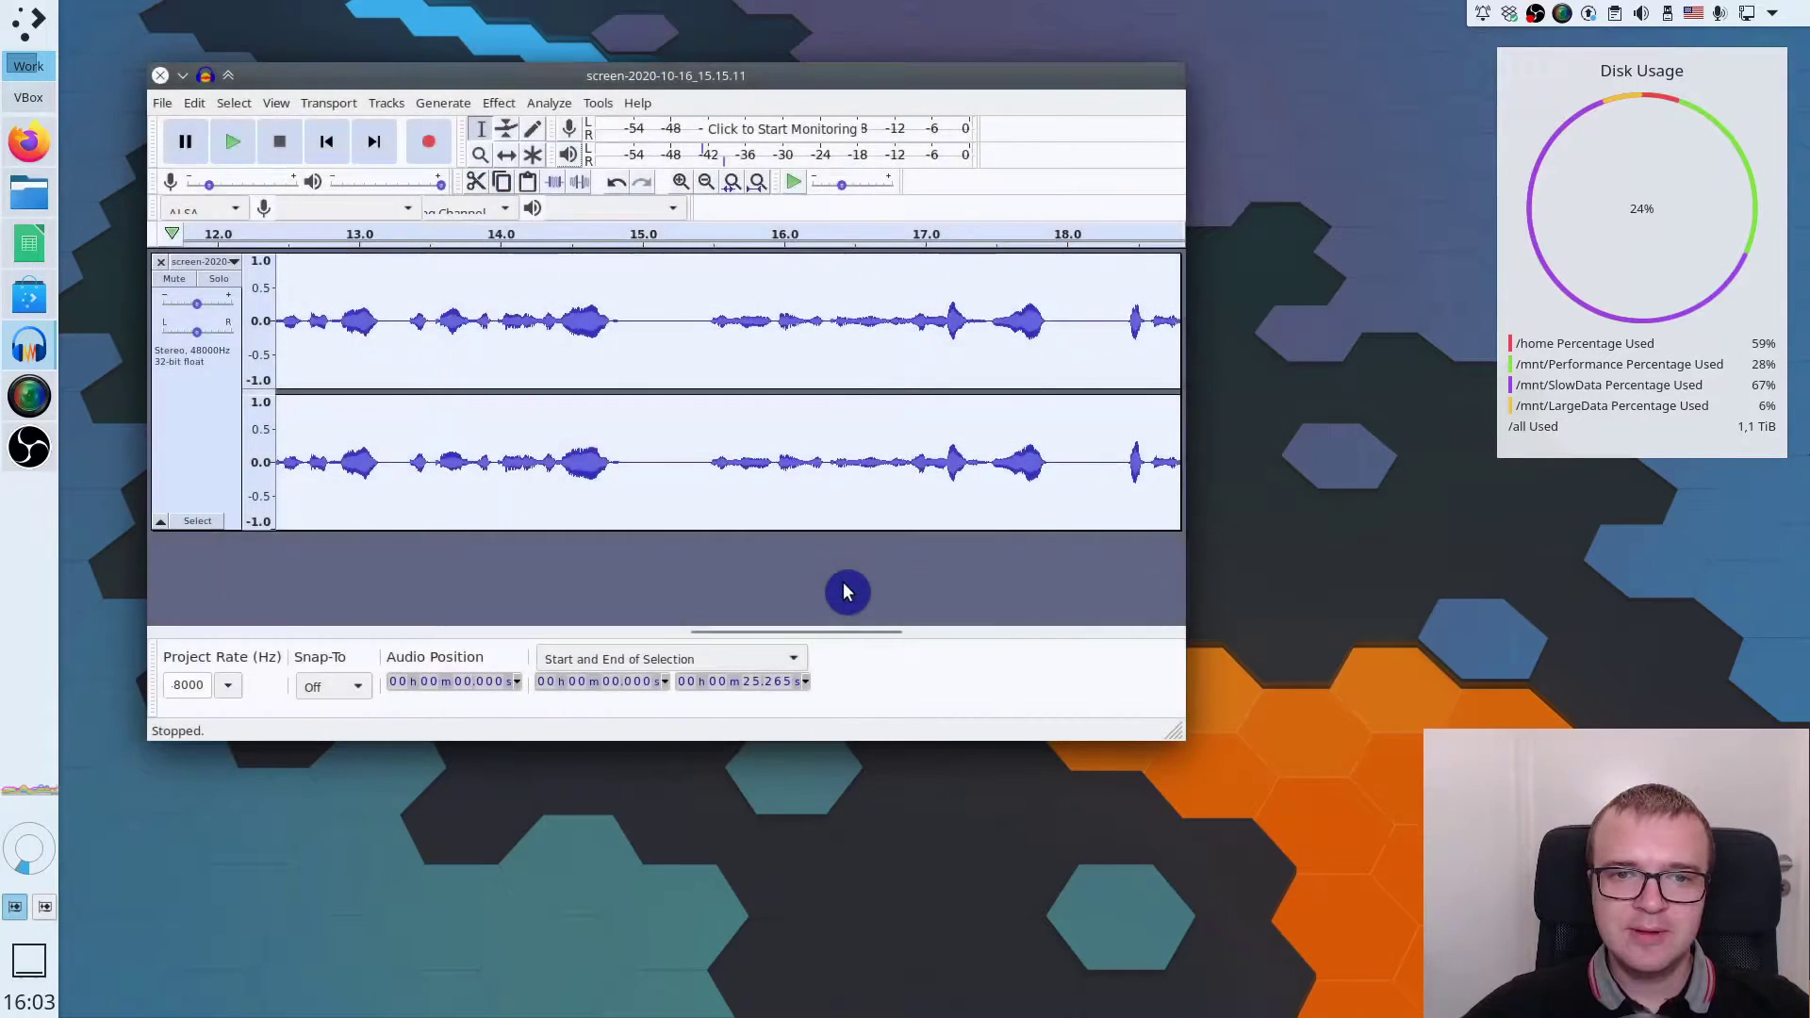
Play the denoised pause near 15 s twice, then reselect the whole track
left_click(627, 506)
left_click_drag(623, 503, 702, 504)
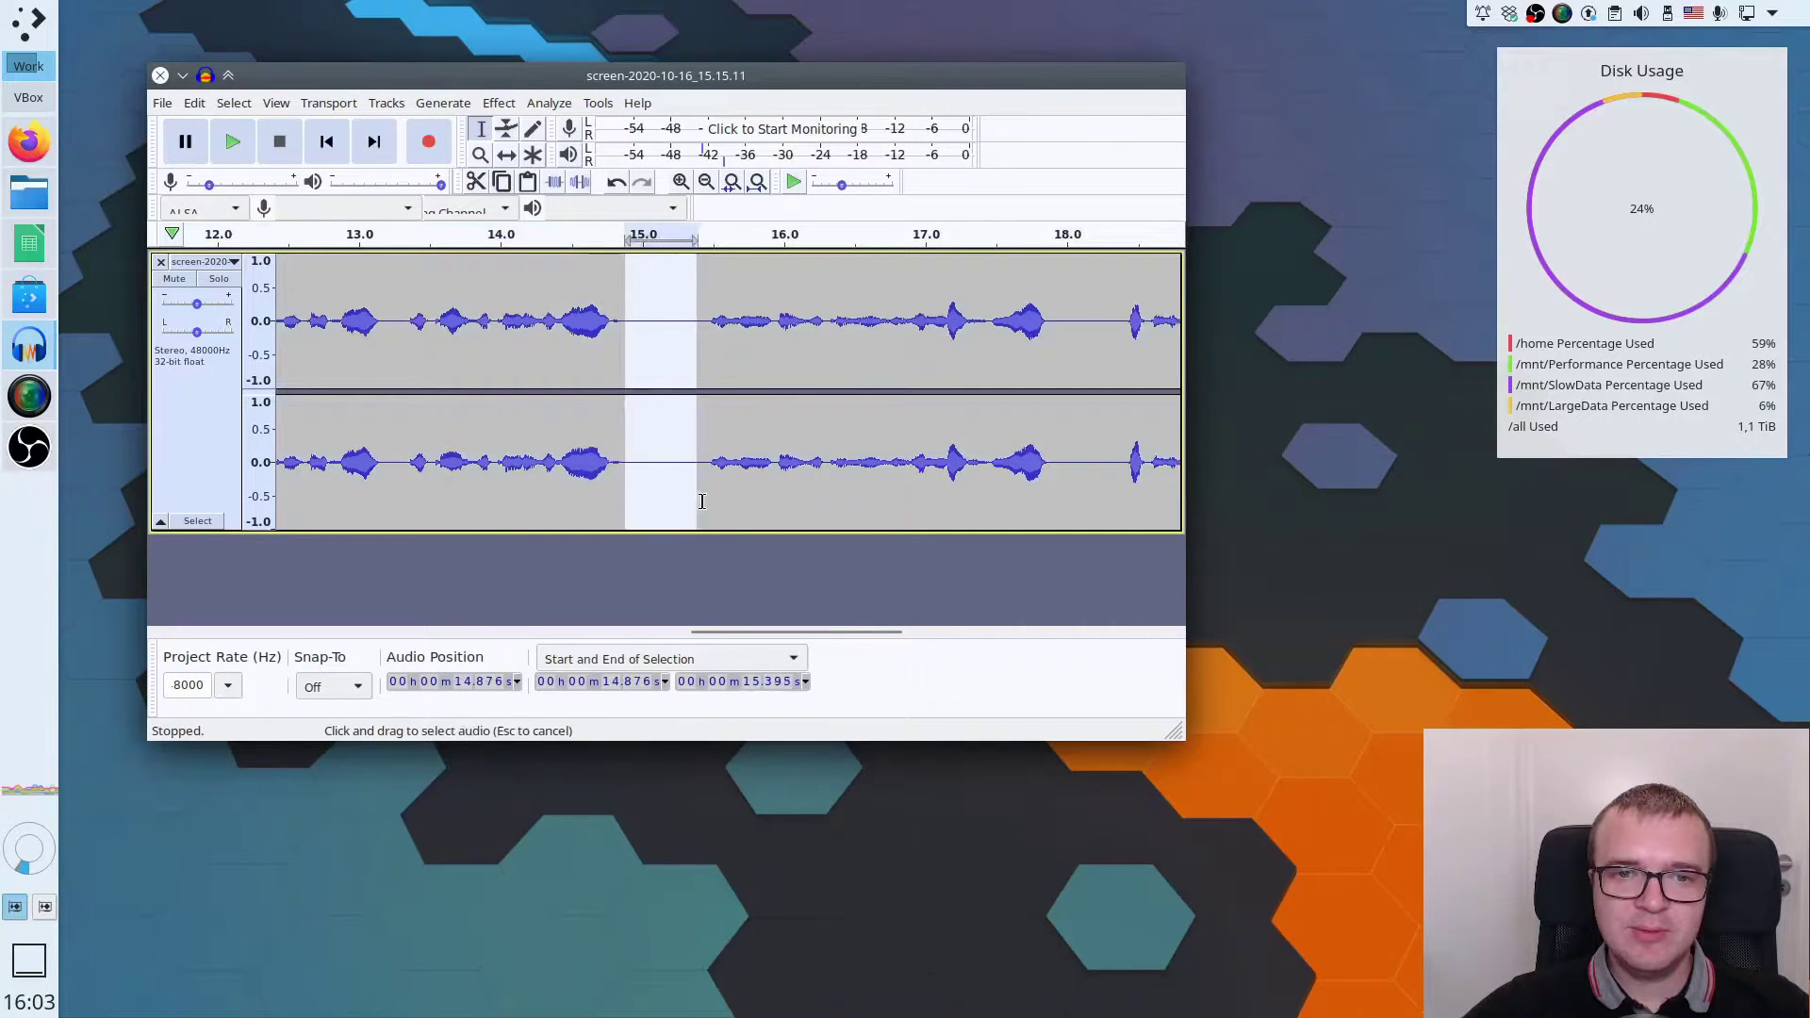
key("space")
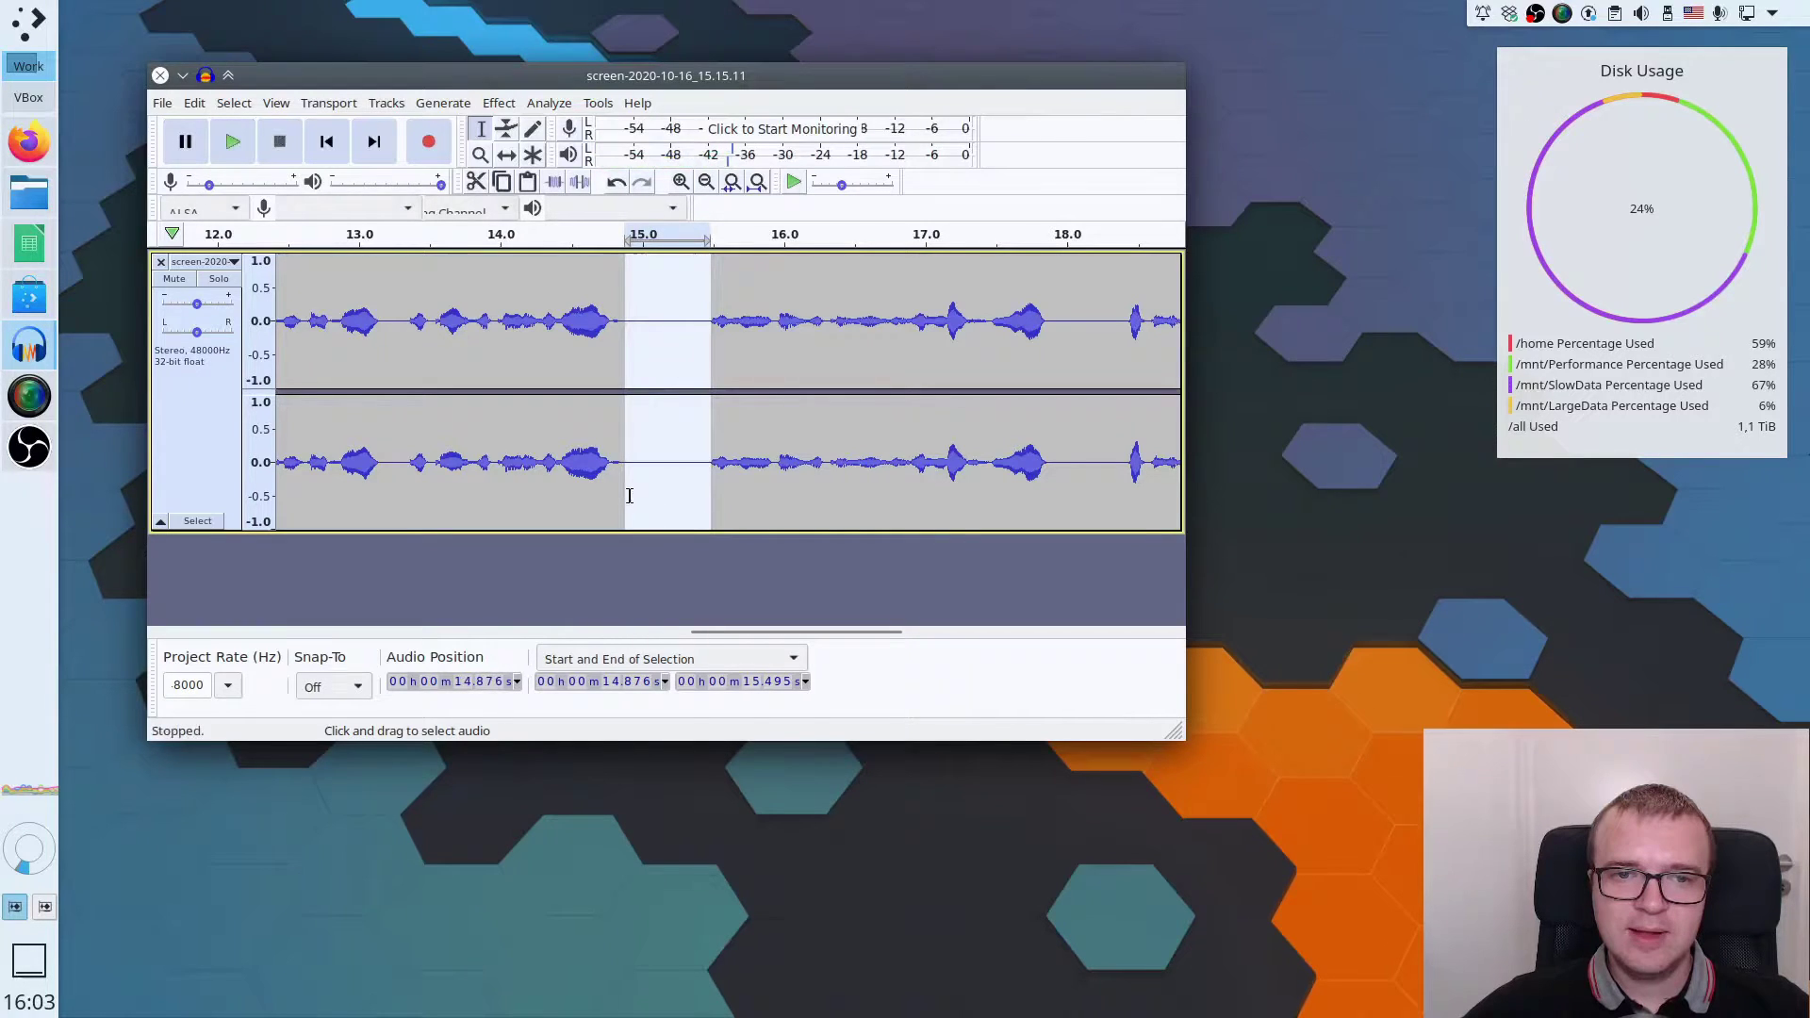
left_click_drag(632, 495, 704, 498)
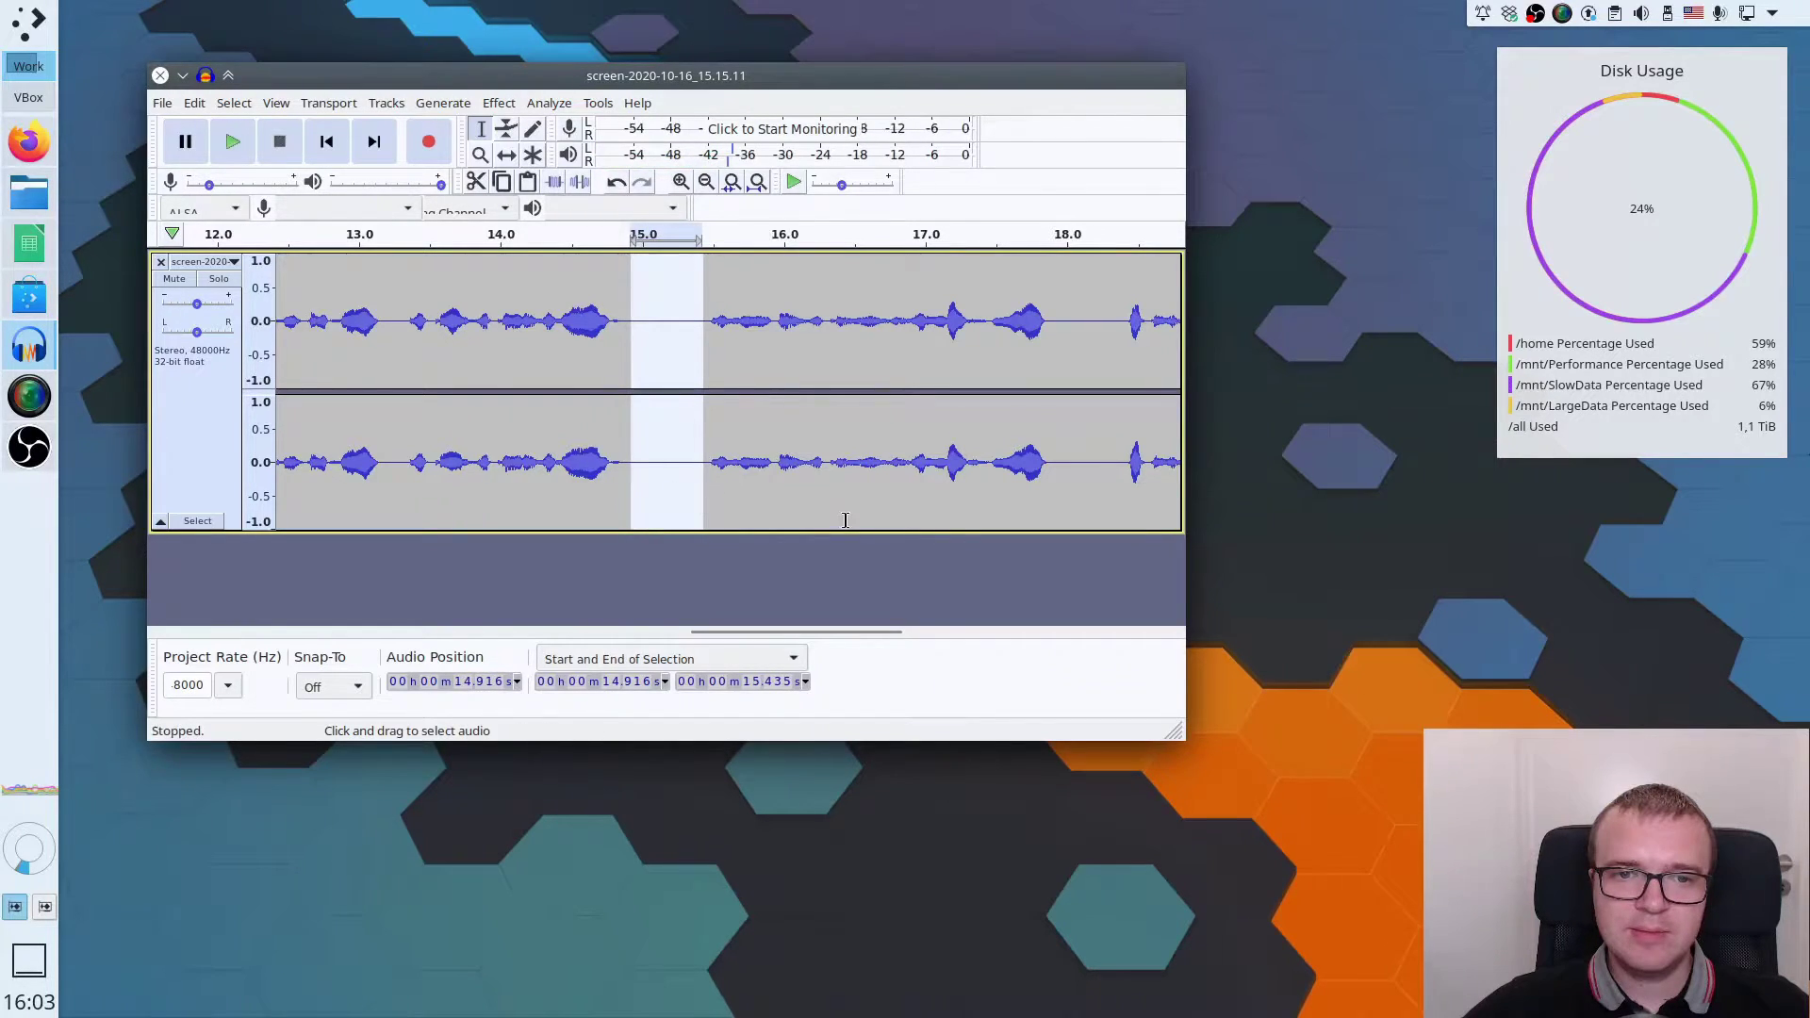
key("space")
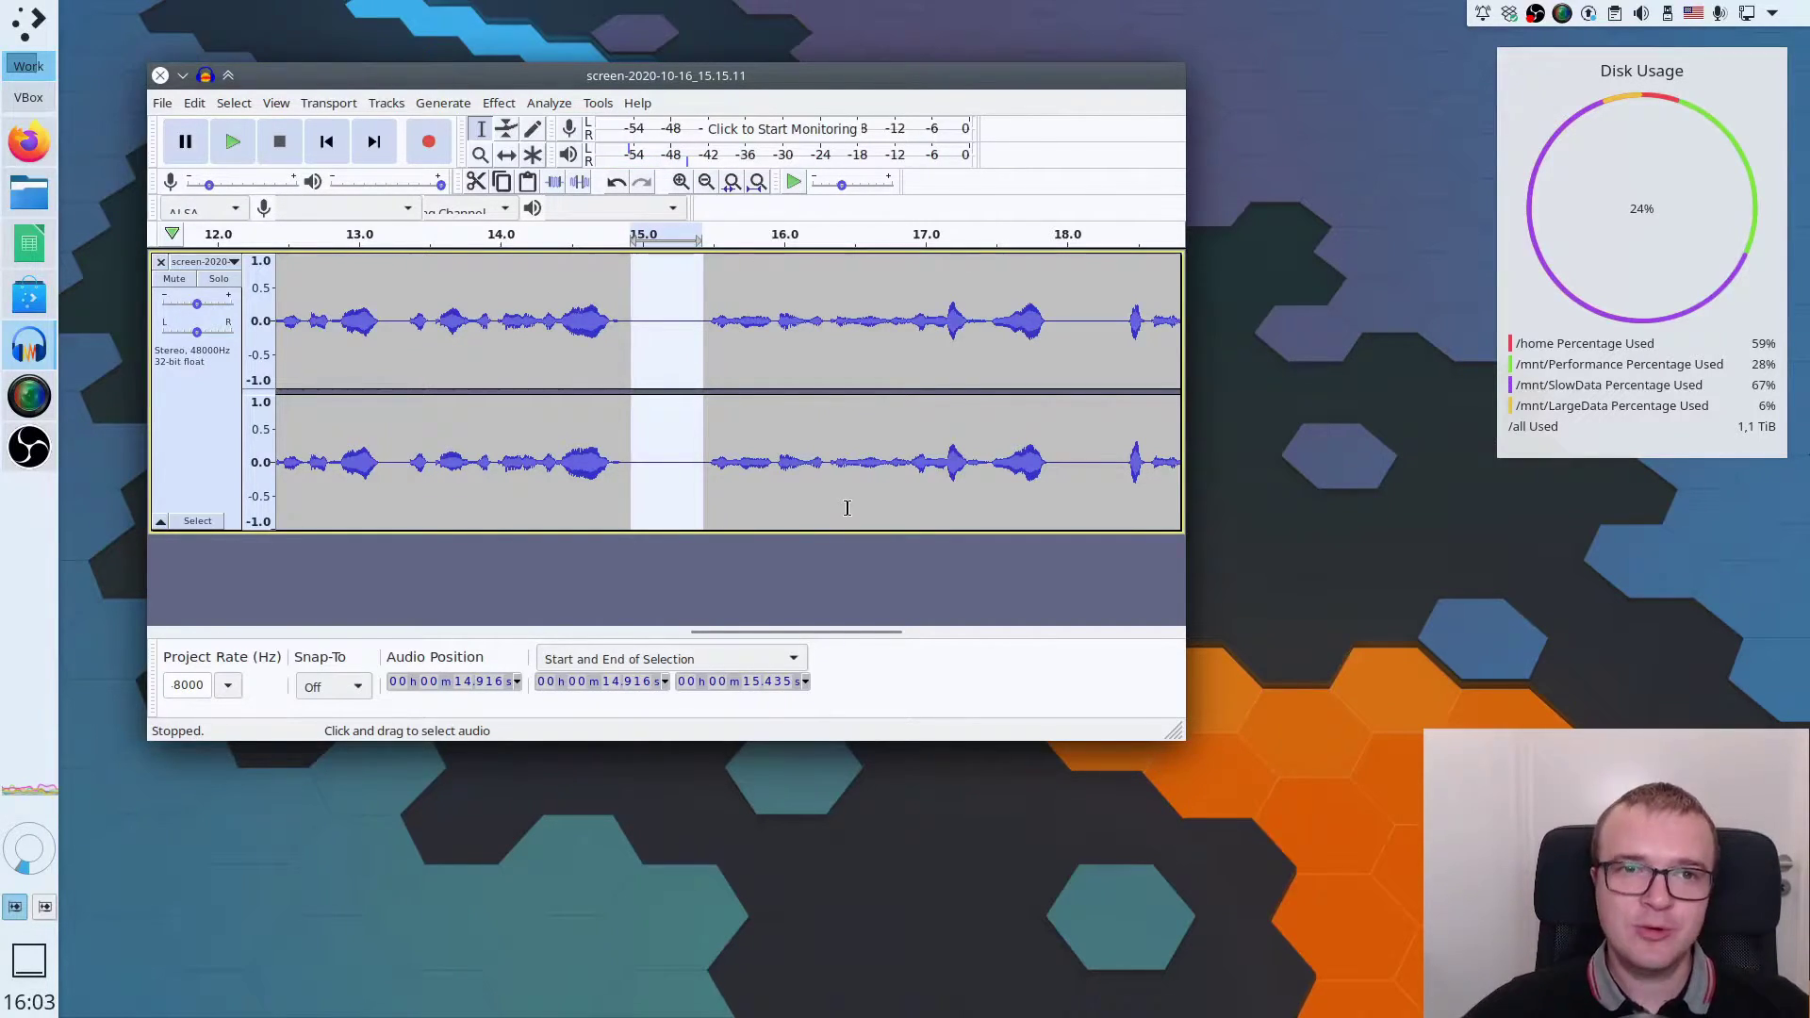
left_click(219, 432)
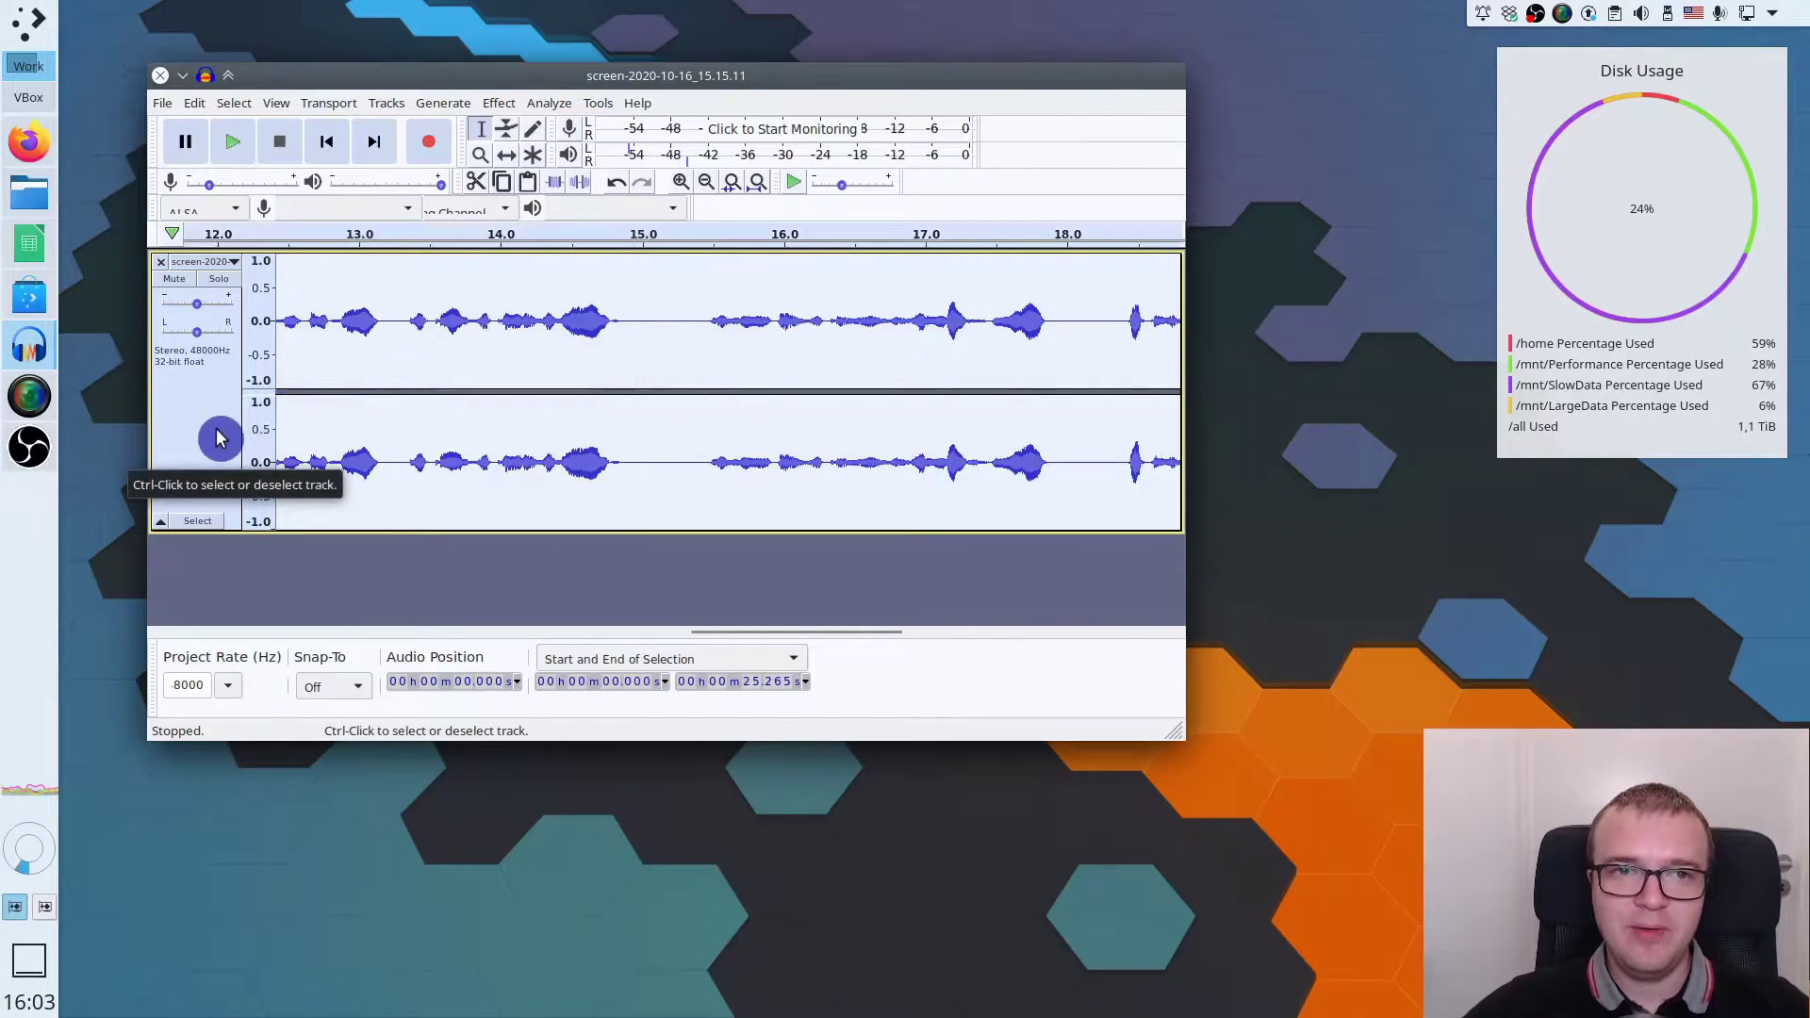
Open the Compressor effect with threshold -30 dB and ratio 2:1
left_click(498, 104)
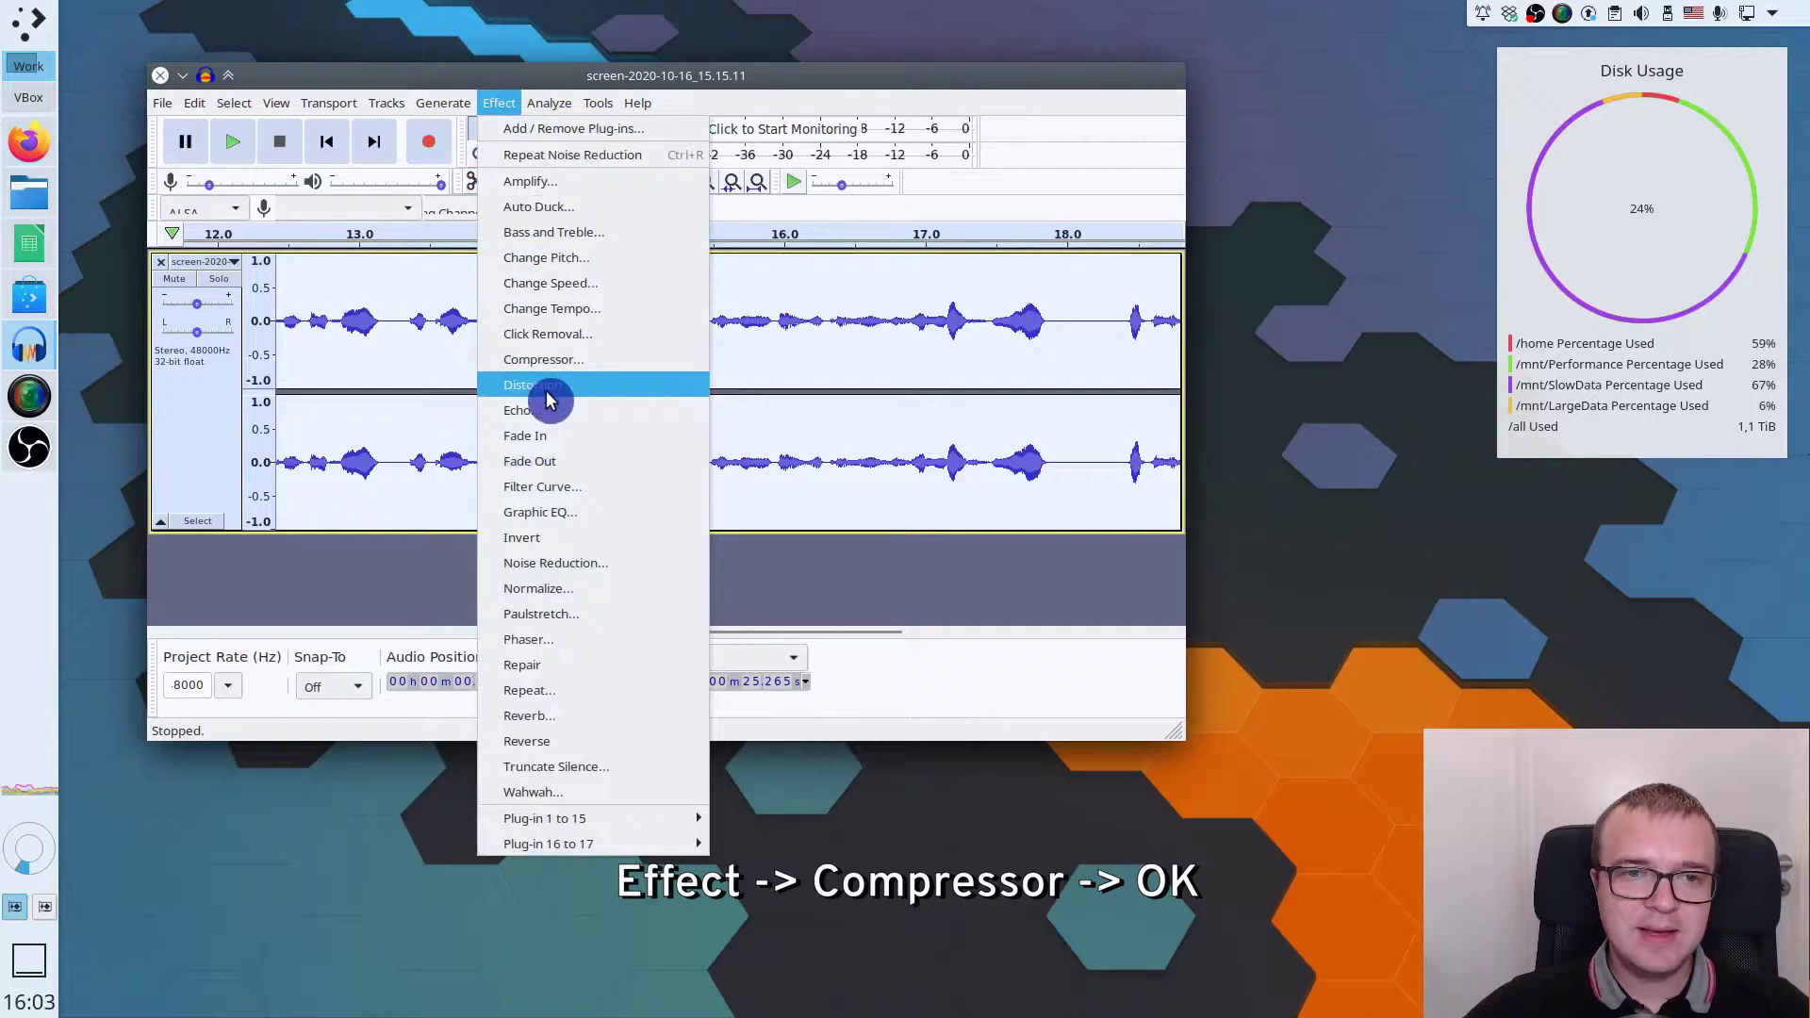
left_click(542, 359)
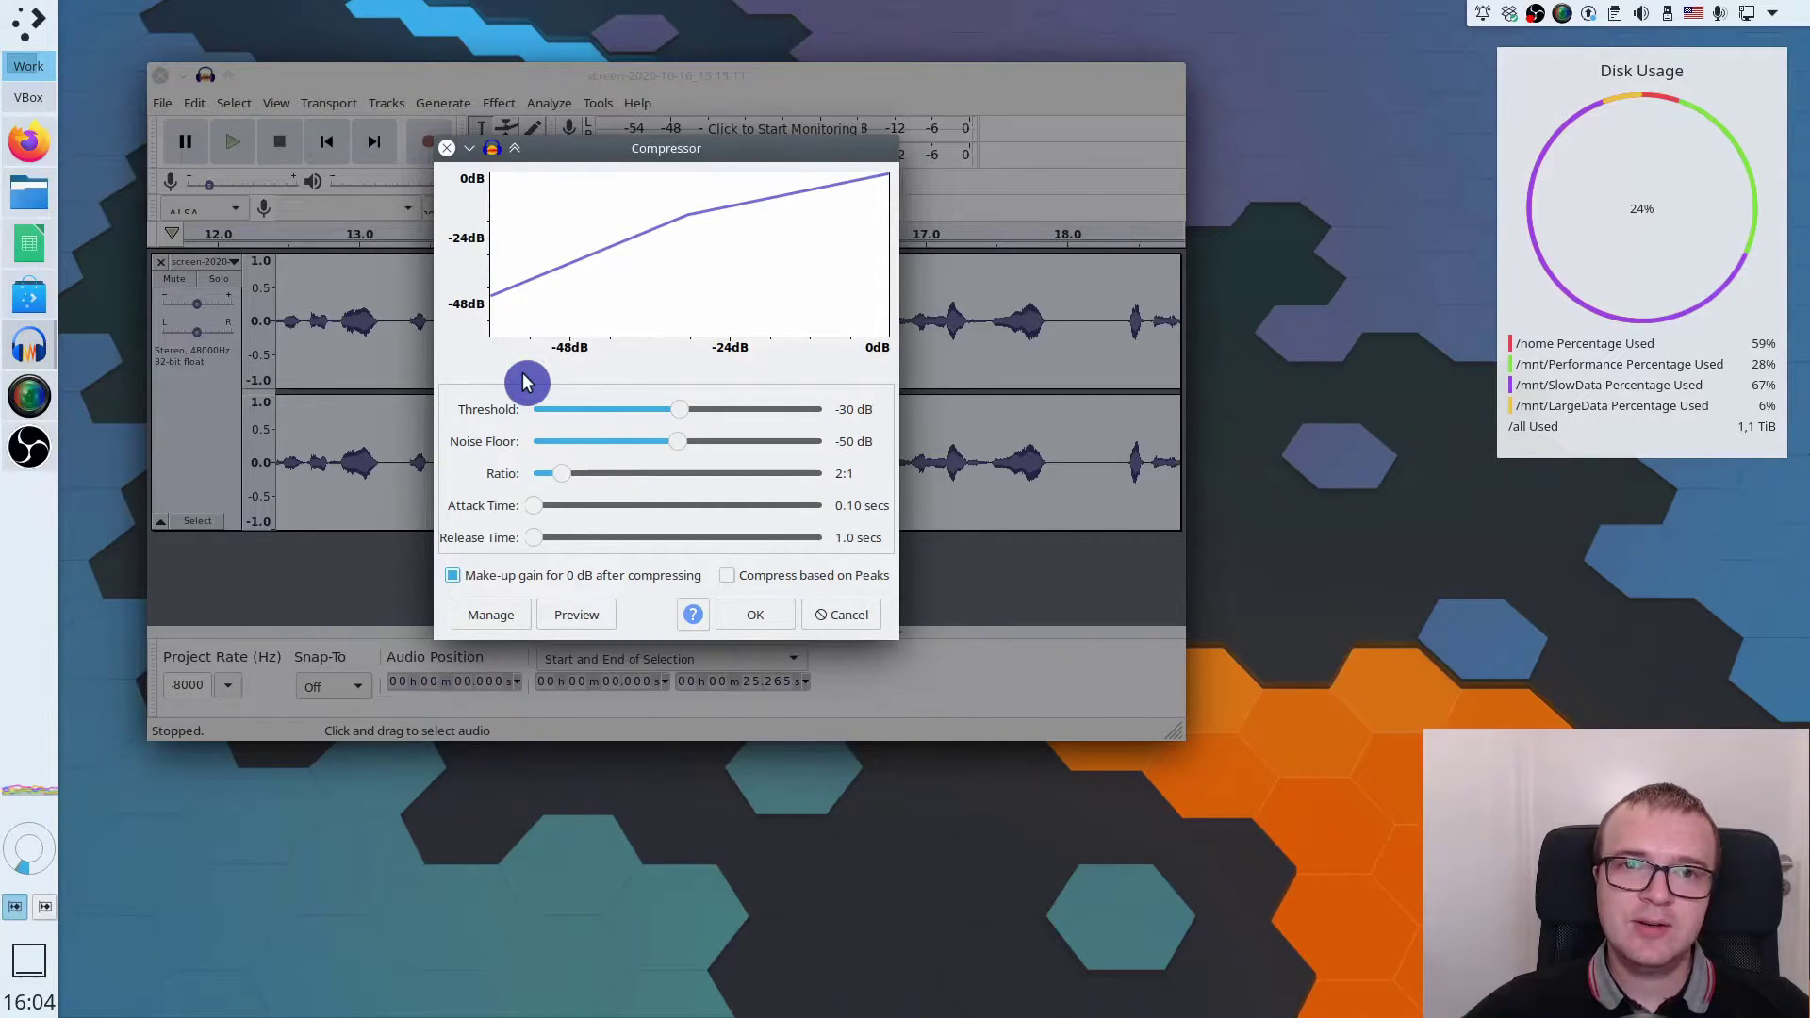
Apply the Compressor, play from about 10 s, then reselect the whole track
left_click(747, 618)
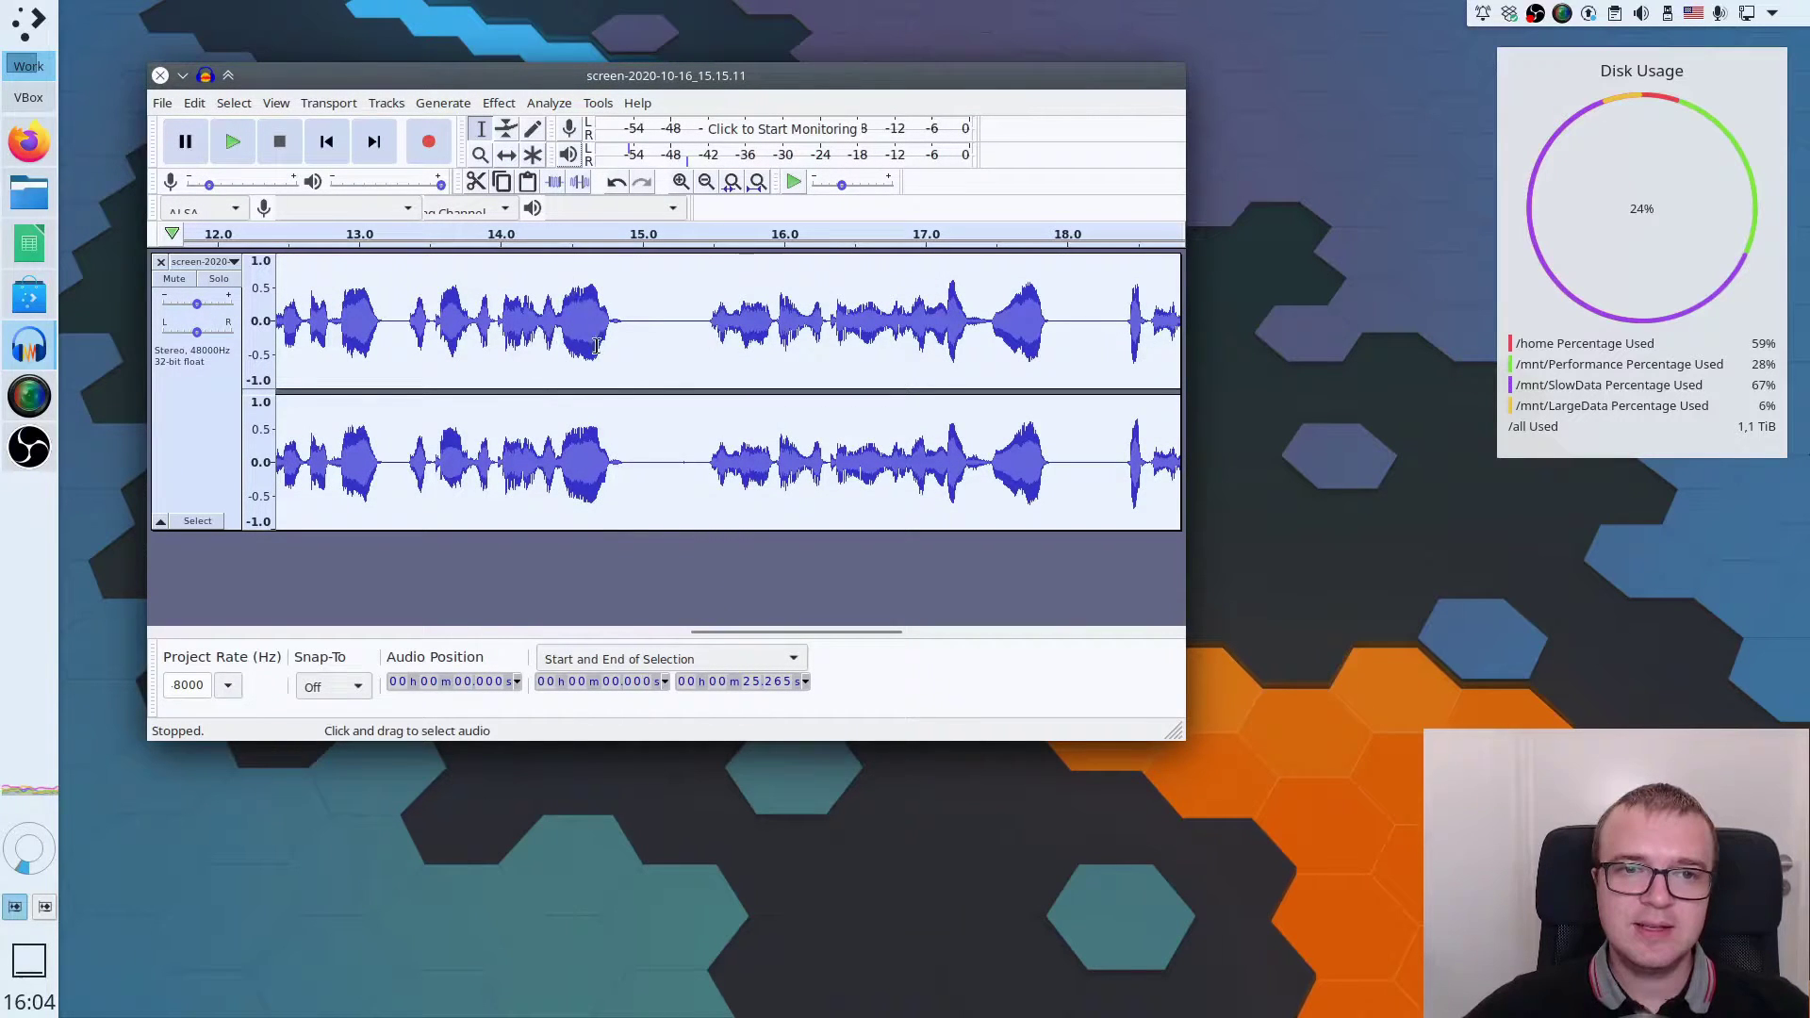
scroll(629, 403, "left", 4)
scroll(628, 402, "left", 4)
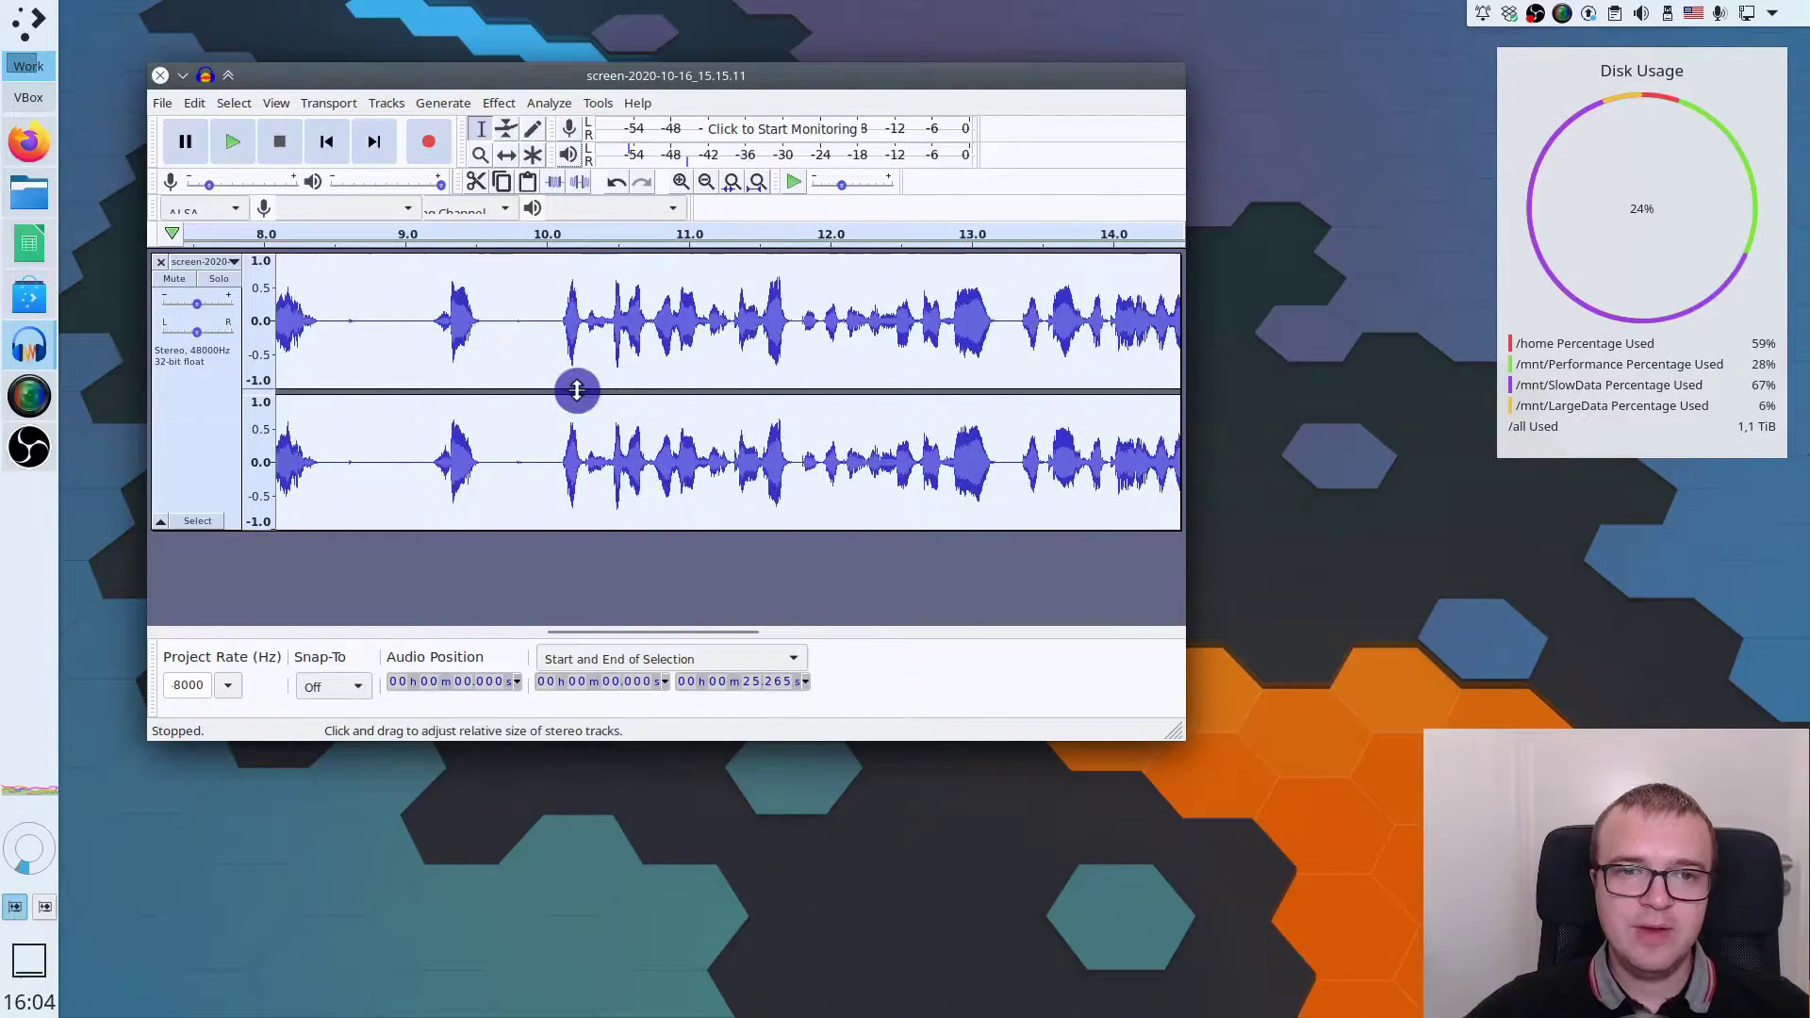
left_click(536, 372)
key("space")
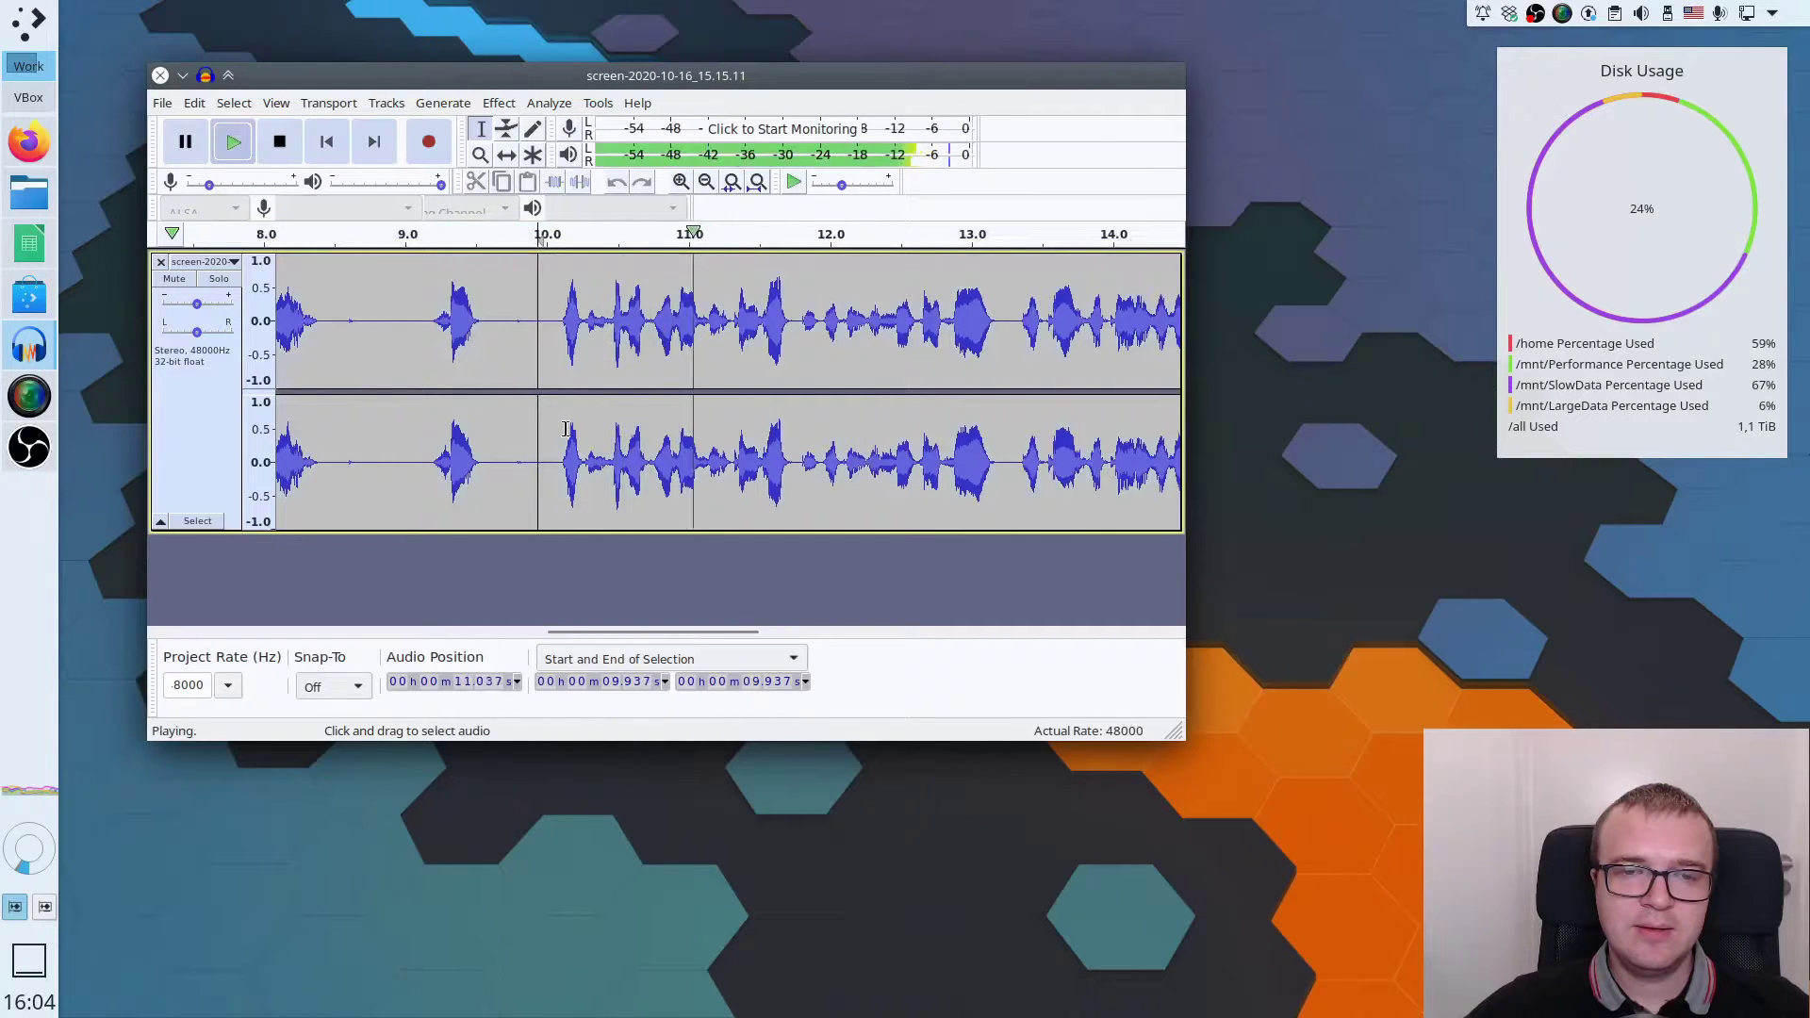
scroll(1644, 25, "up", 2)
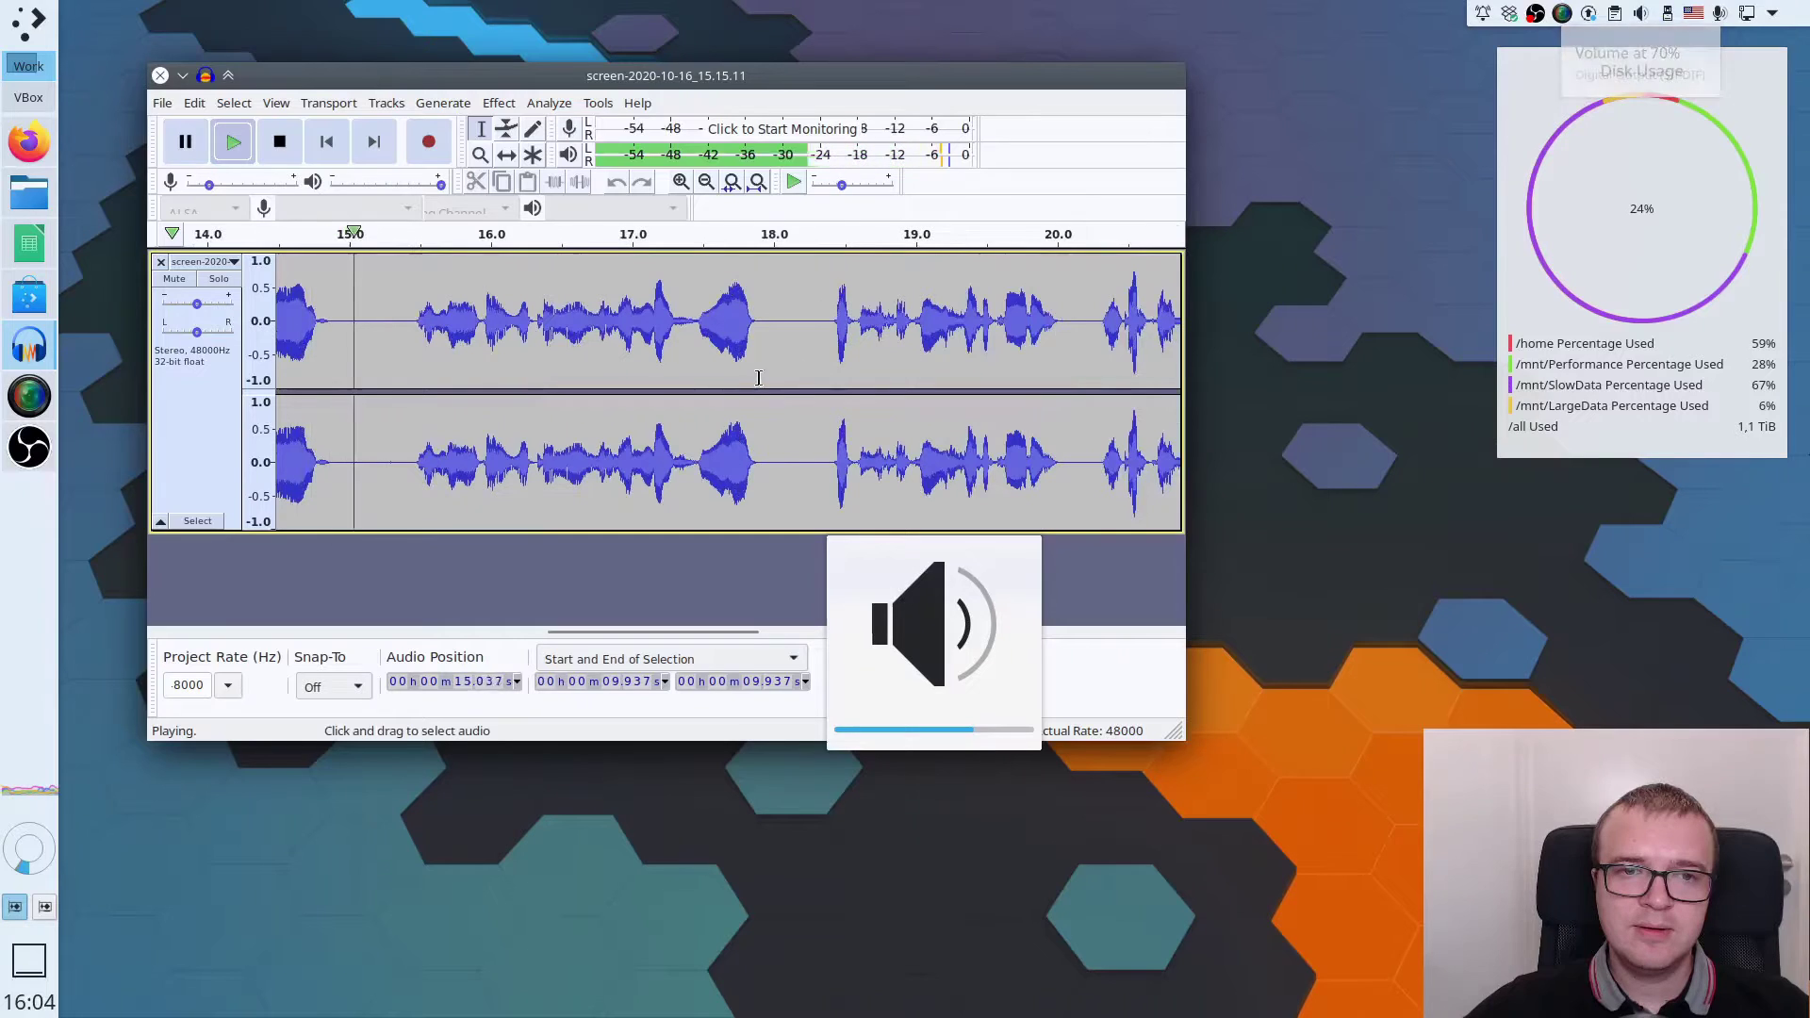
key("space")
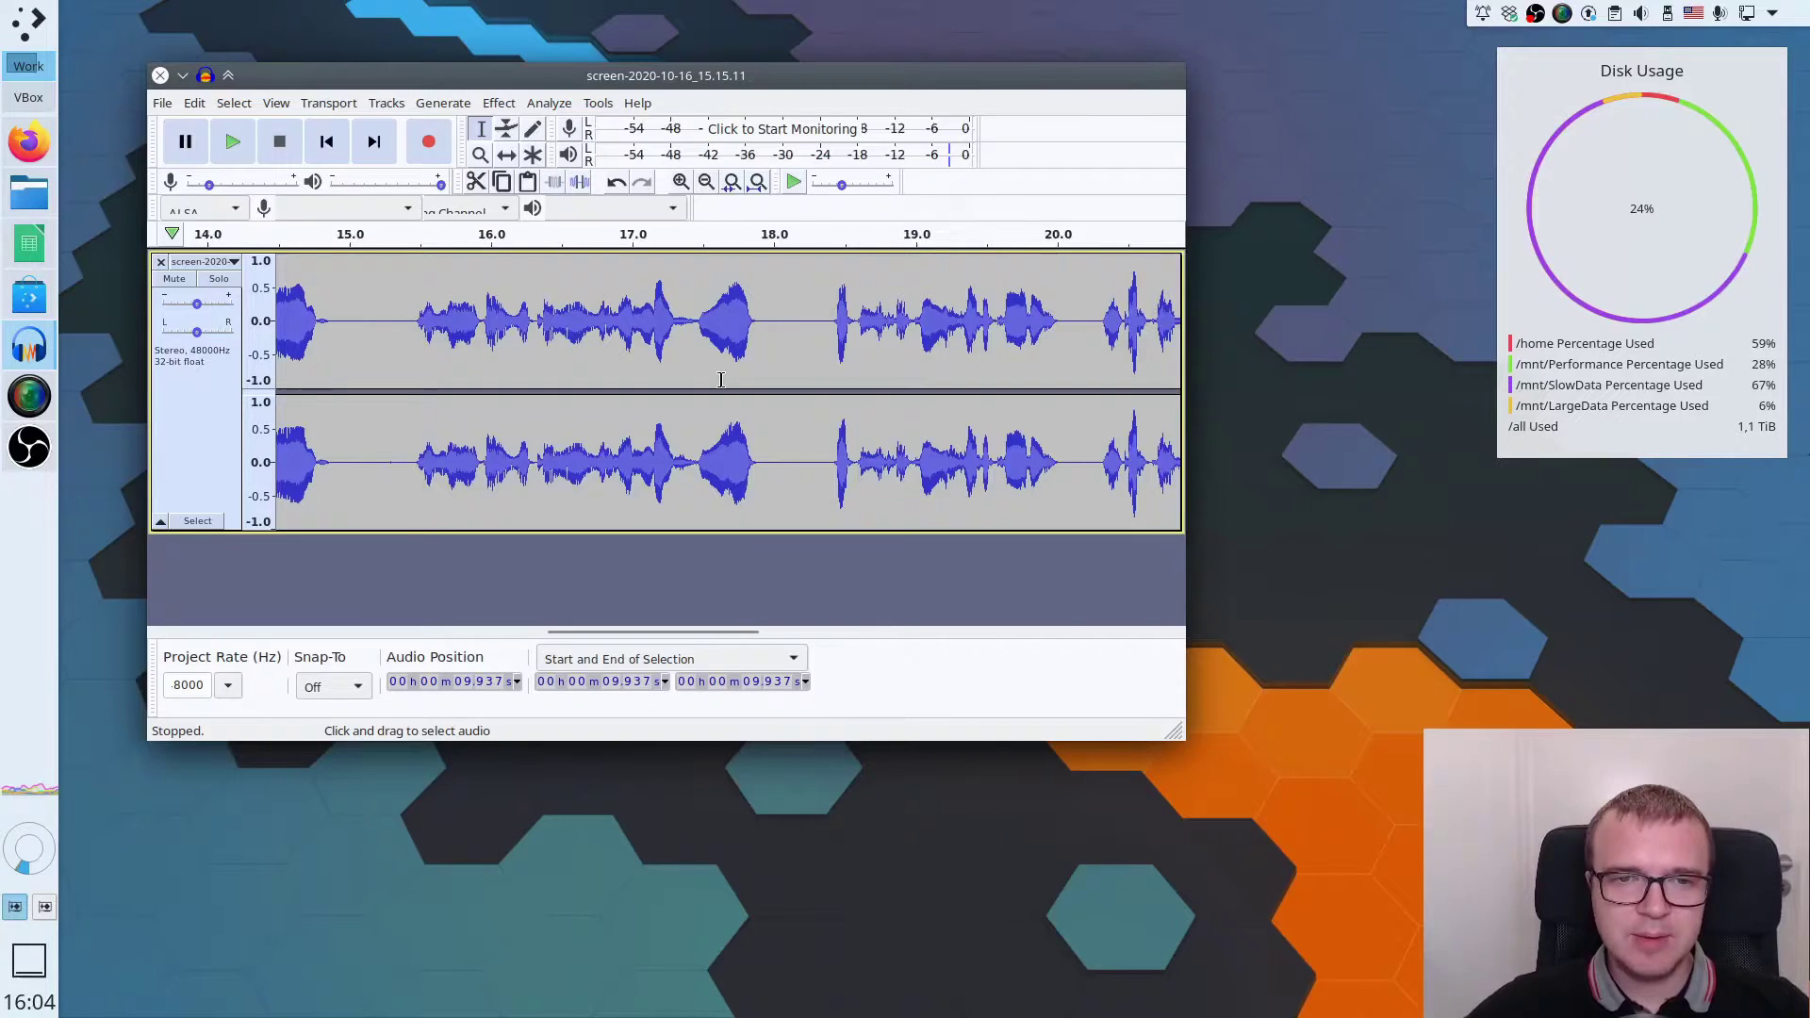
scroll(721, 379, "up", 2)
scroll(601, 459, "up", 3)
scroll(601, 460, "up", 3)
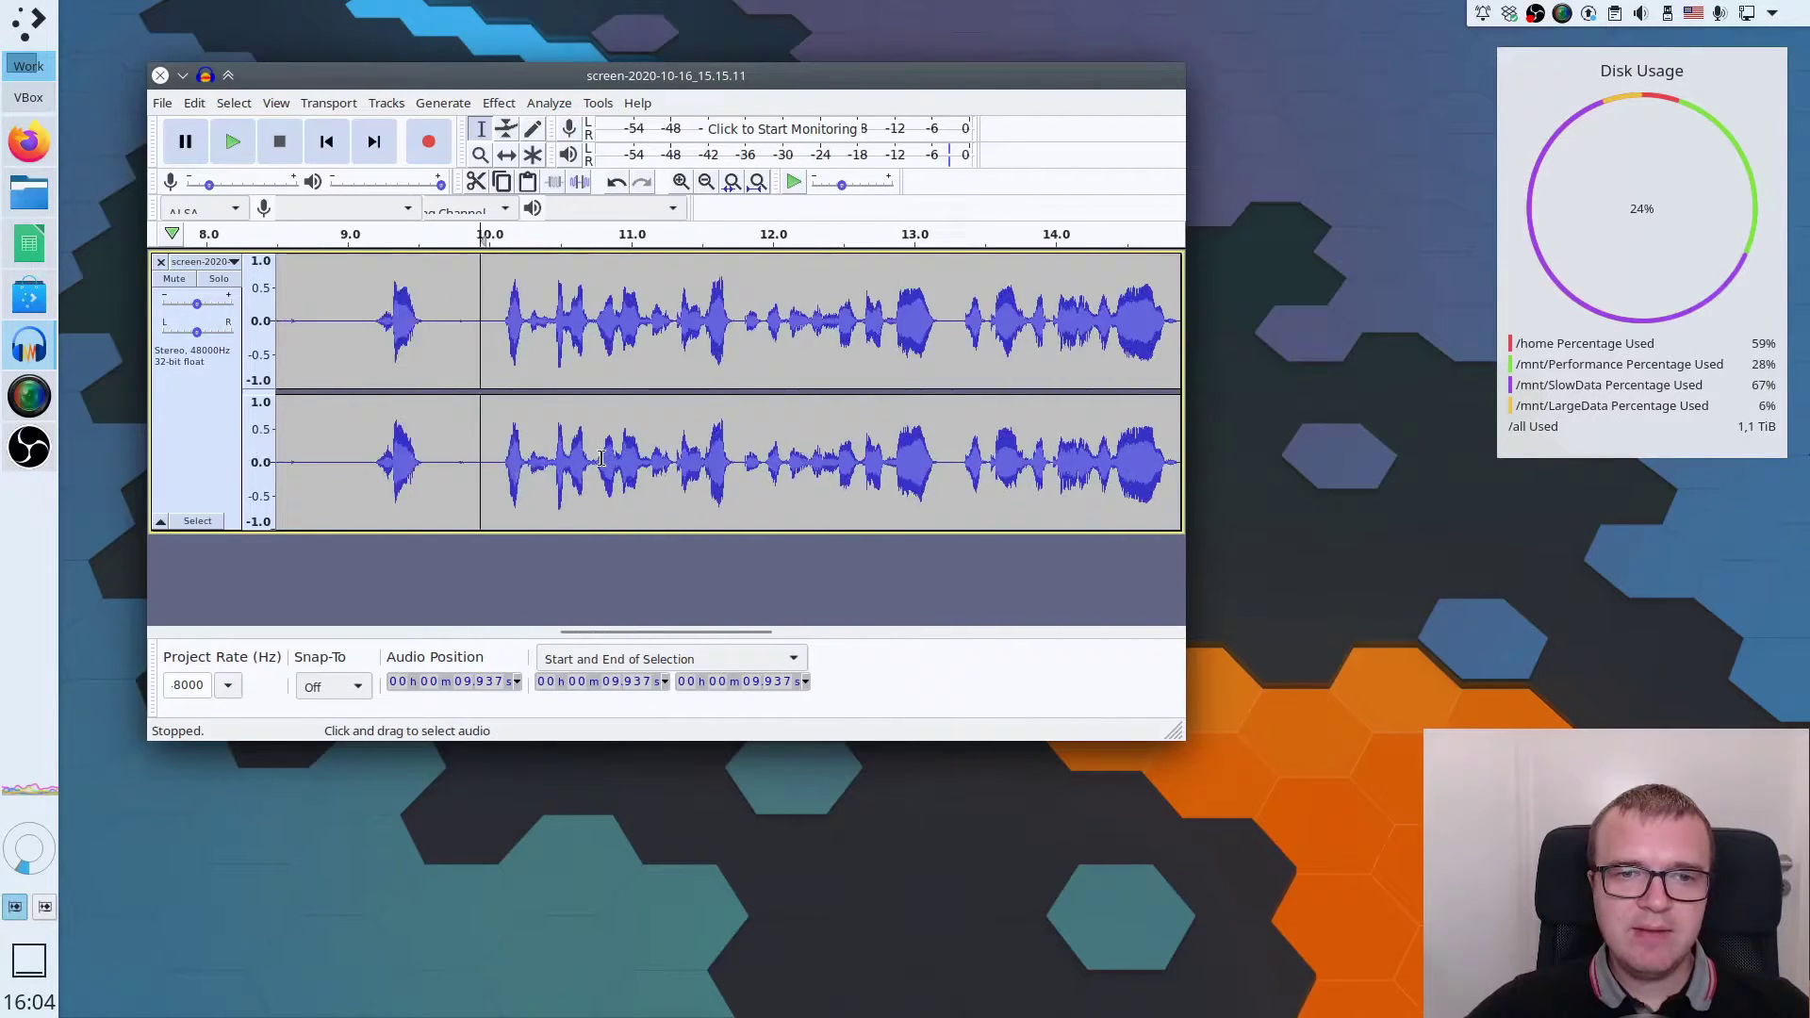
scroll(601, 459, "up", 2)
scroll(601, 460, "up", 2)
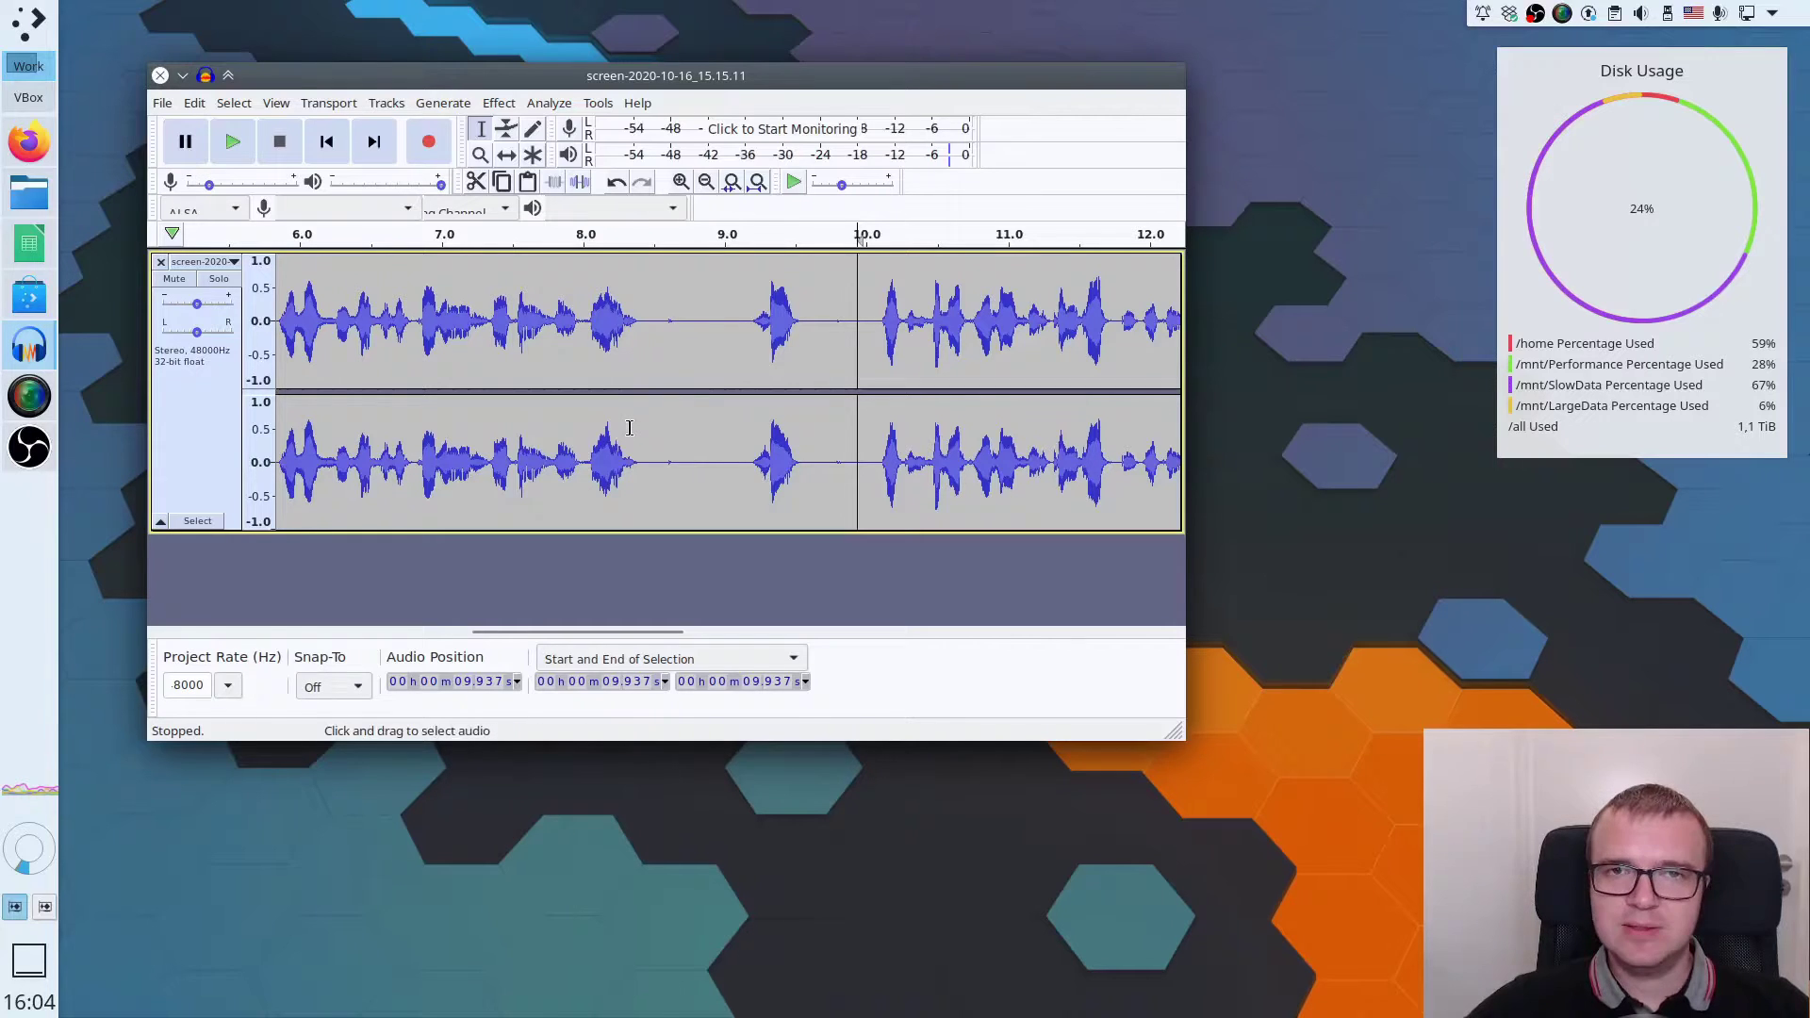
left_click(228, 431)
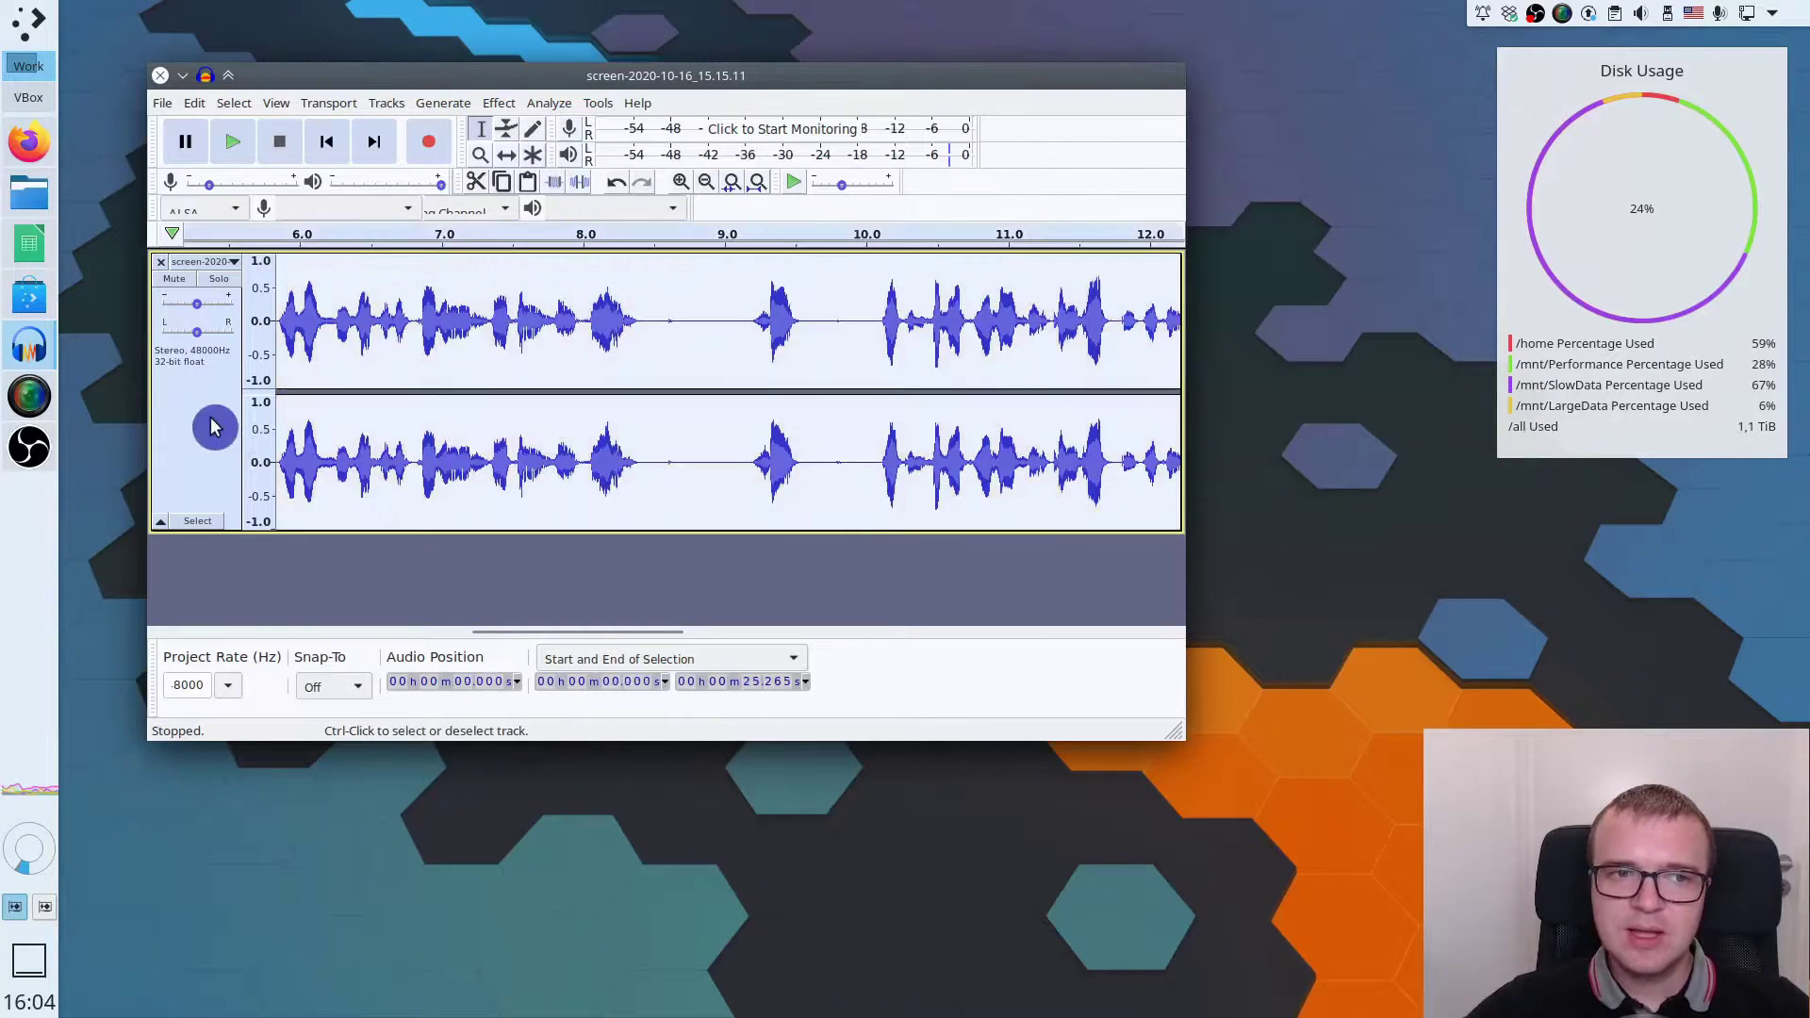
Normalize the track to -1.0 dB peak and set playback start near 1.3 s
left_click(548, 104)
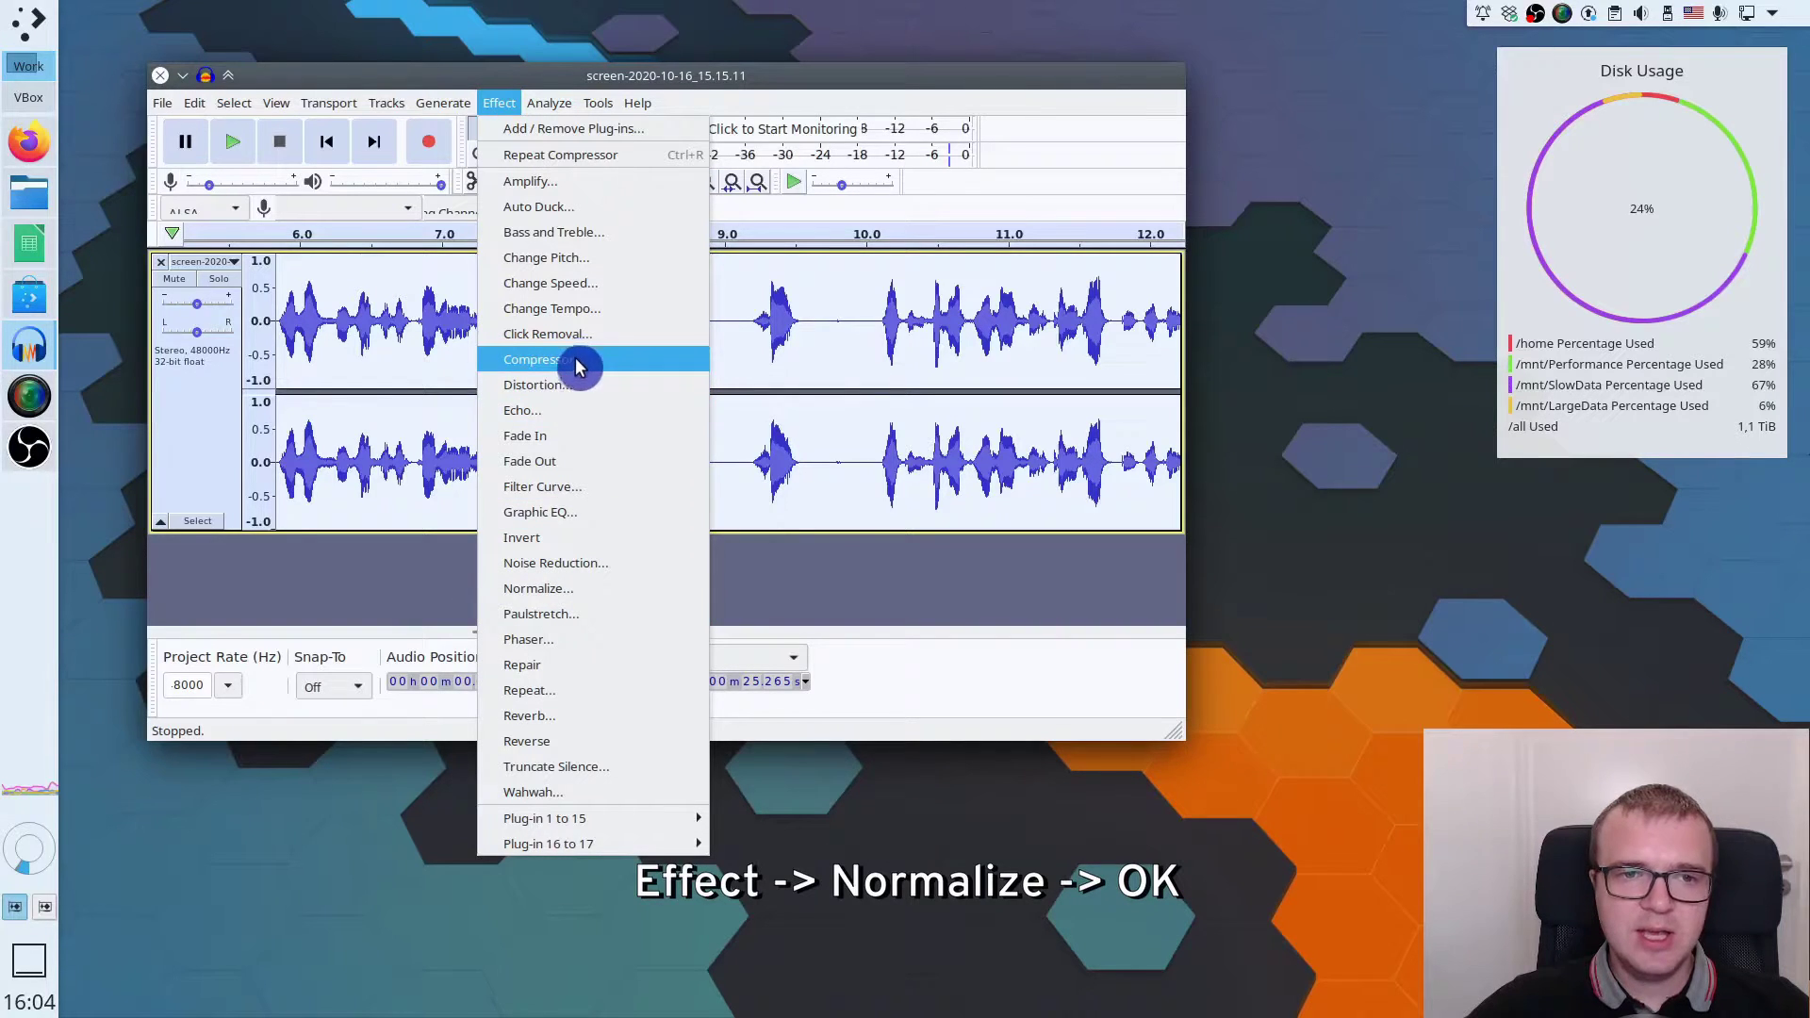
left_click(578, 594)
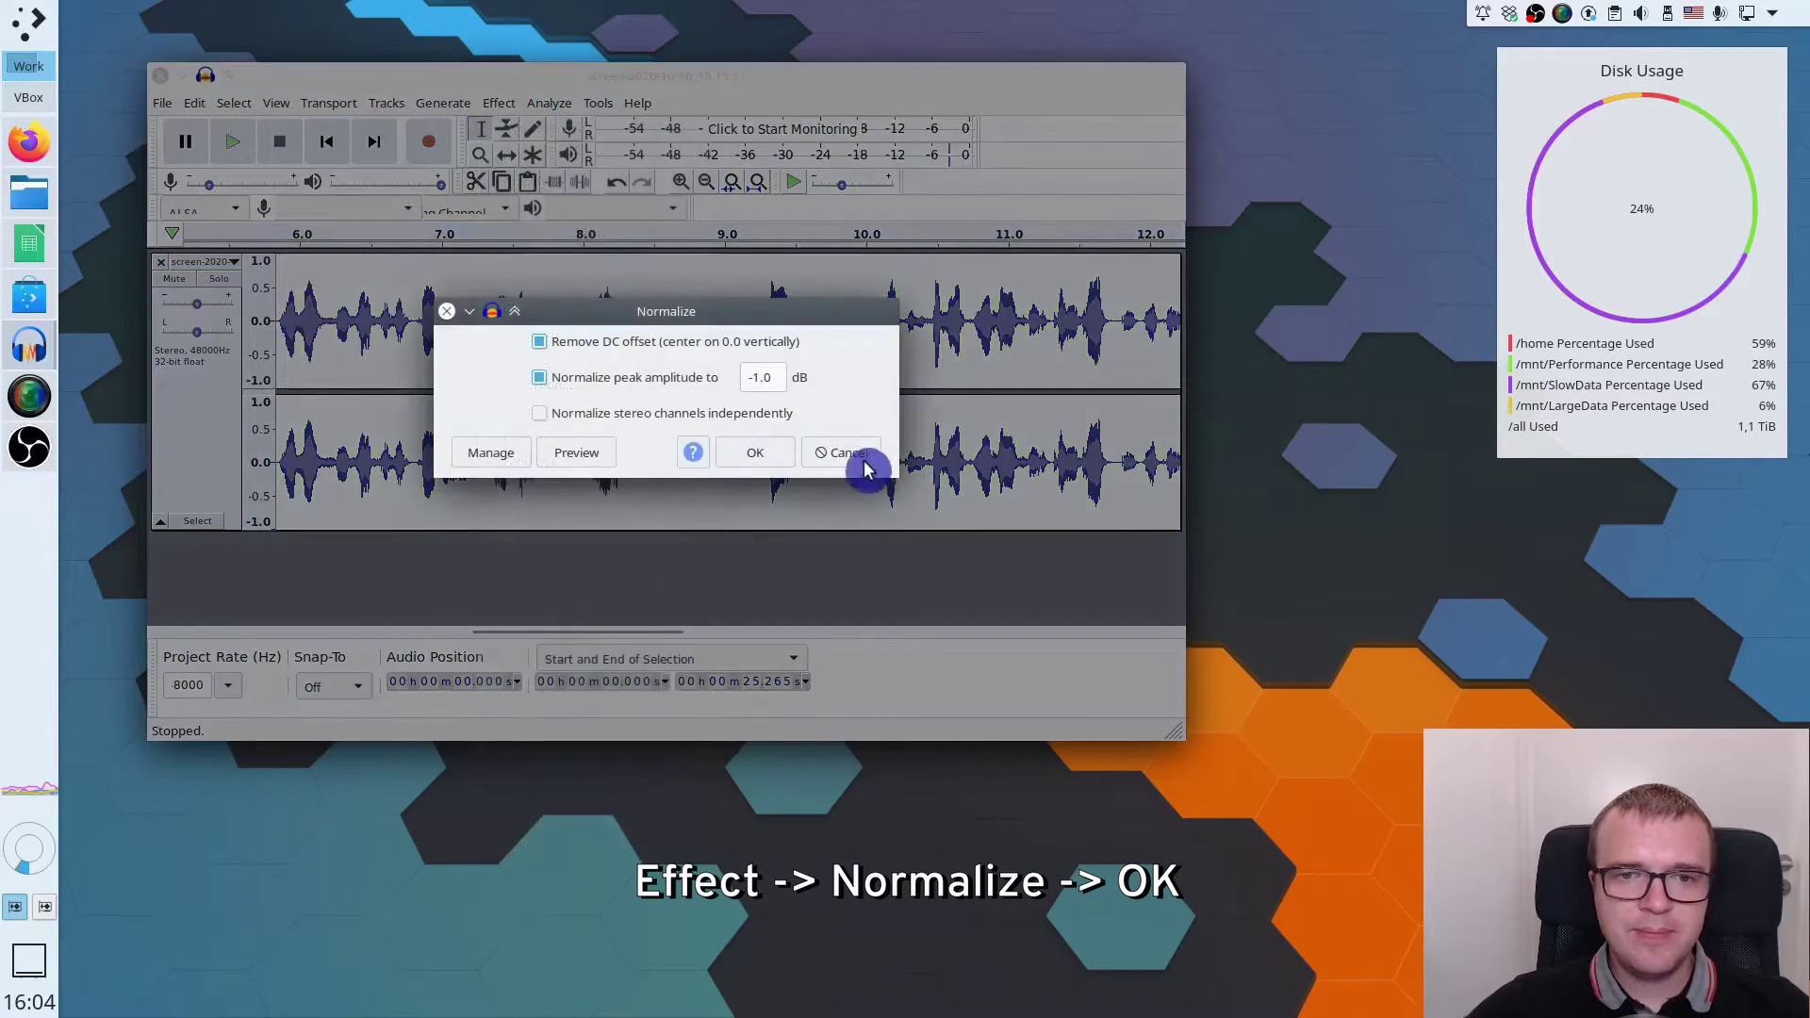
left_click(775, 464)
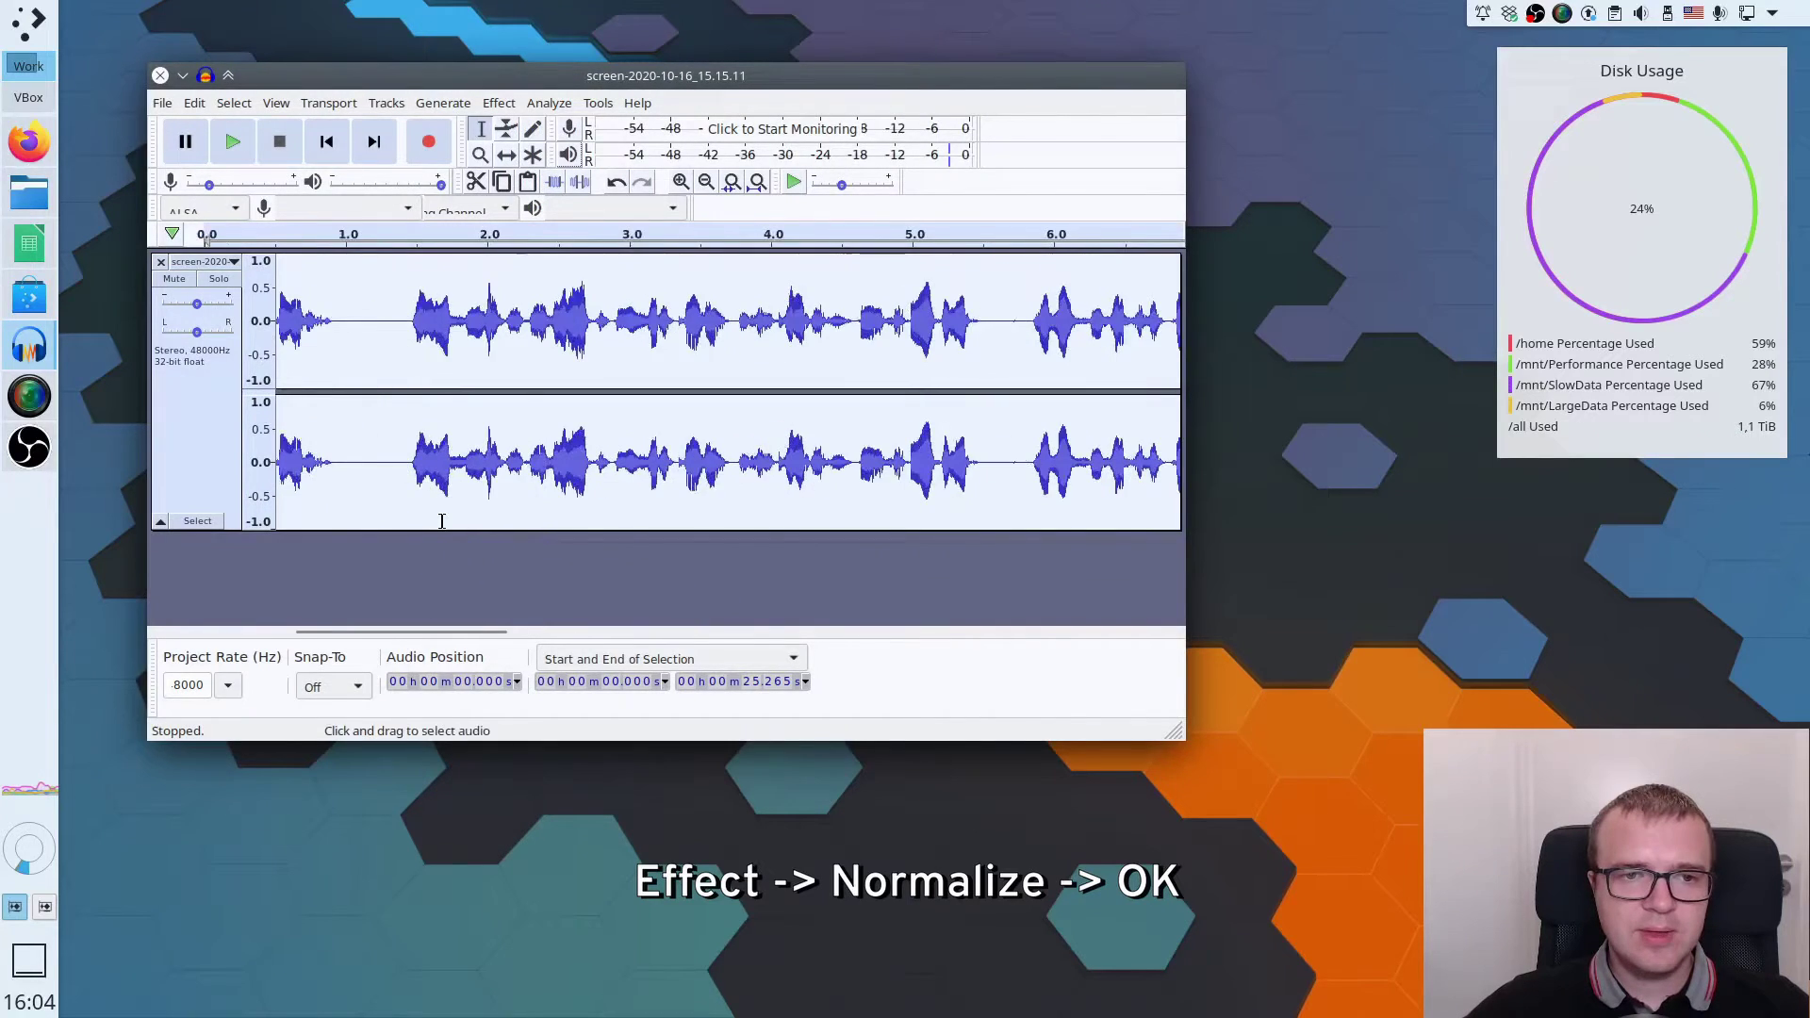
scroll(467, 551, "left", 5)
left_click(461, 465)
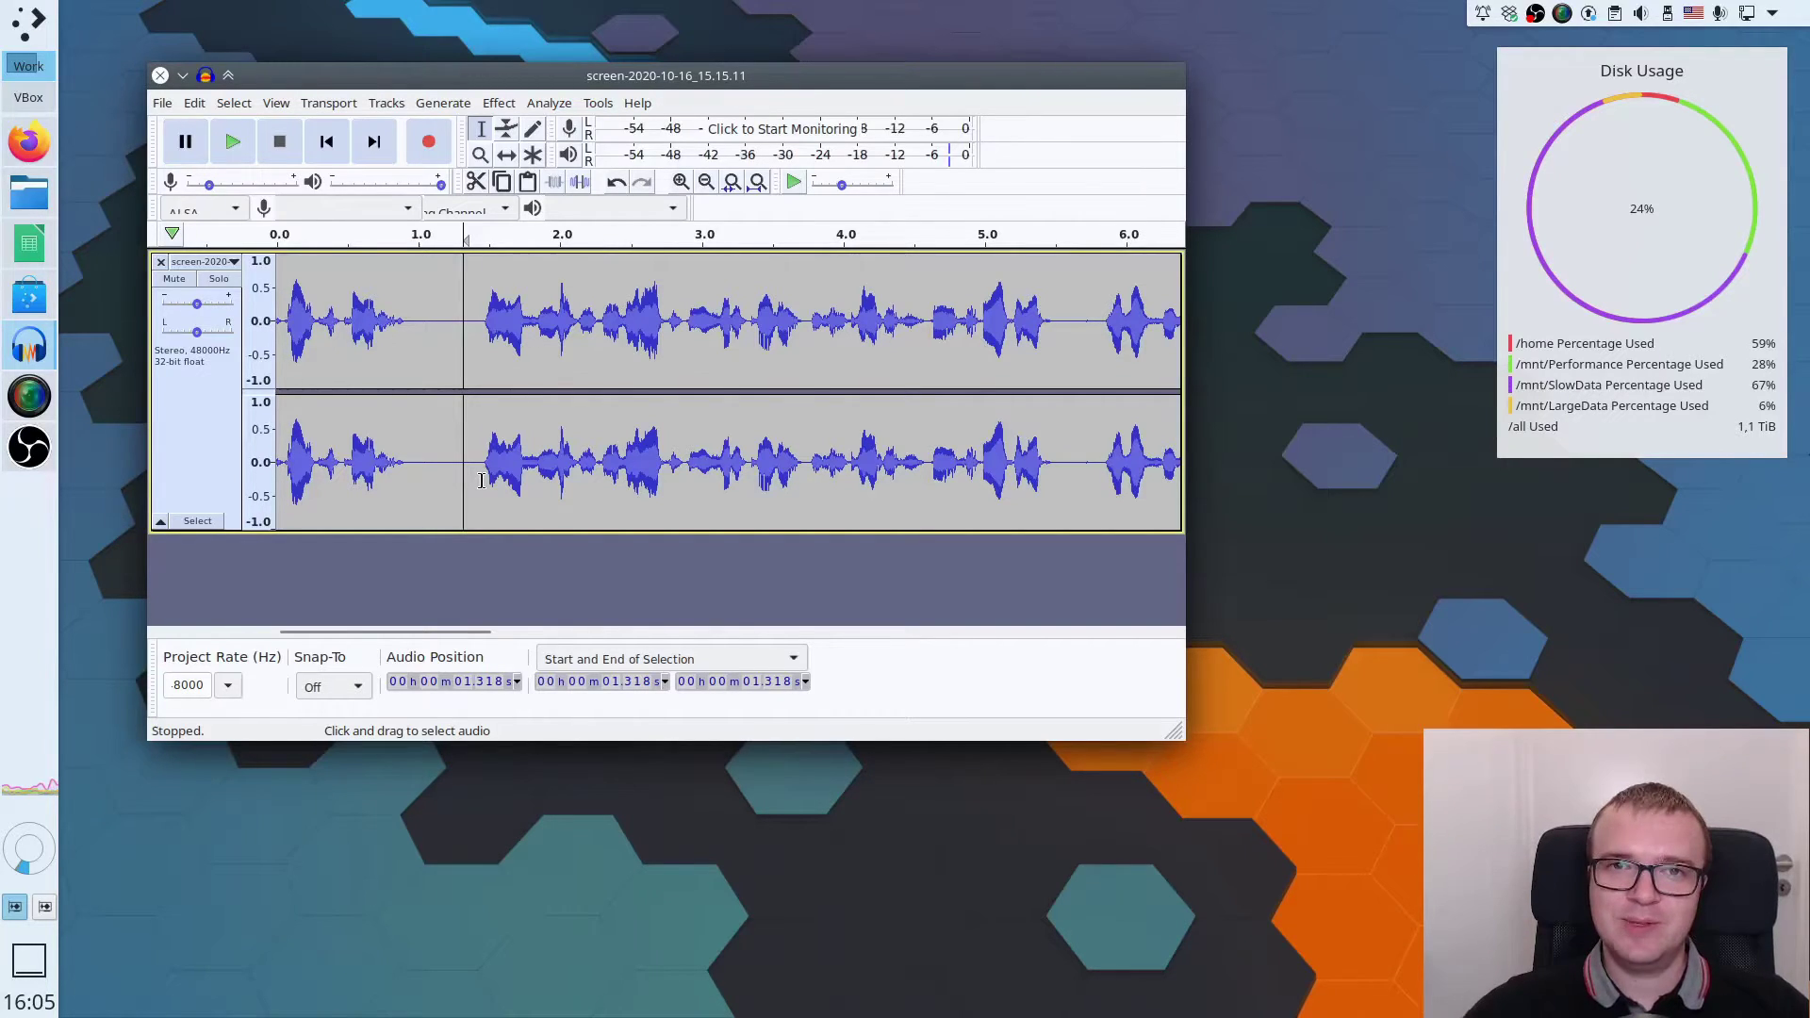
Play the processed audio from about 1.2 seconds
left_click(443, 455)
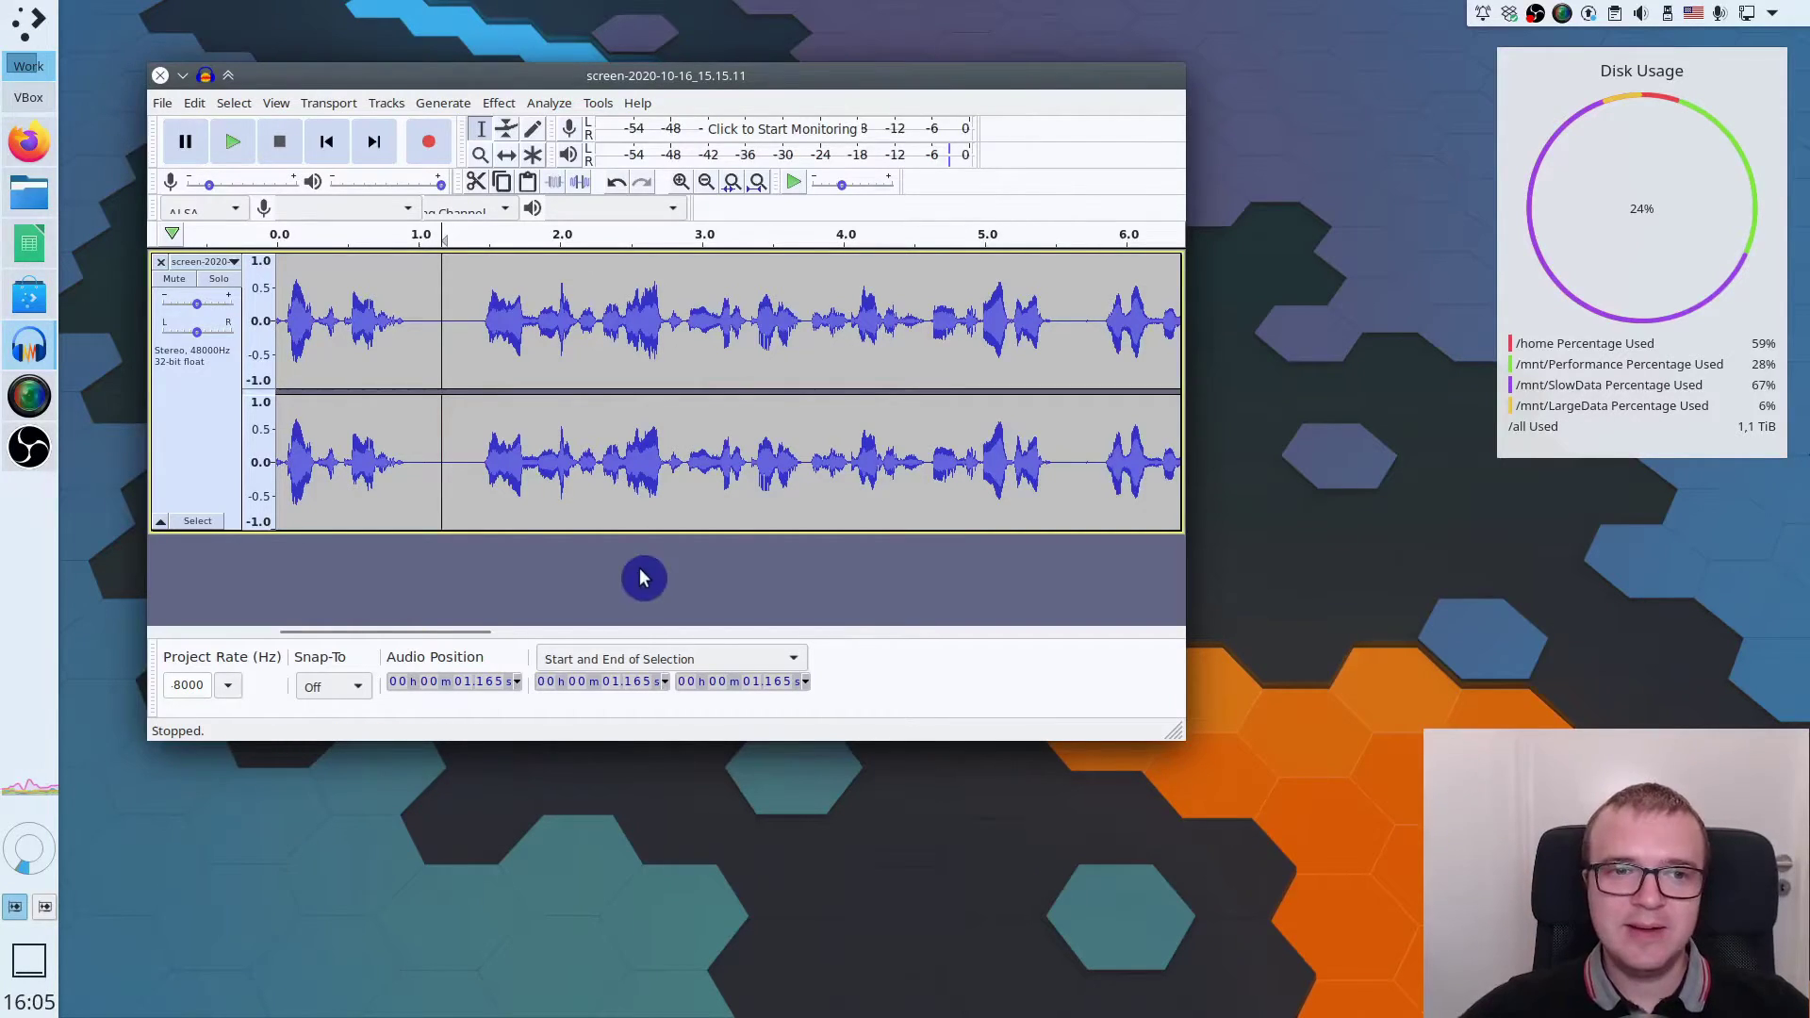
key("space")
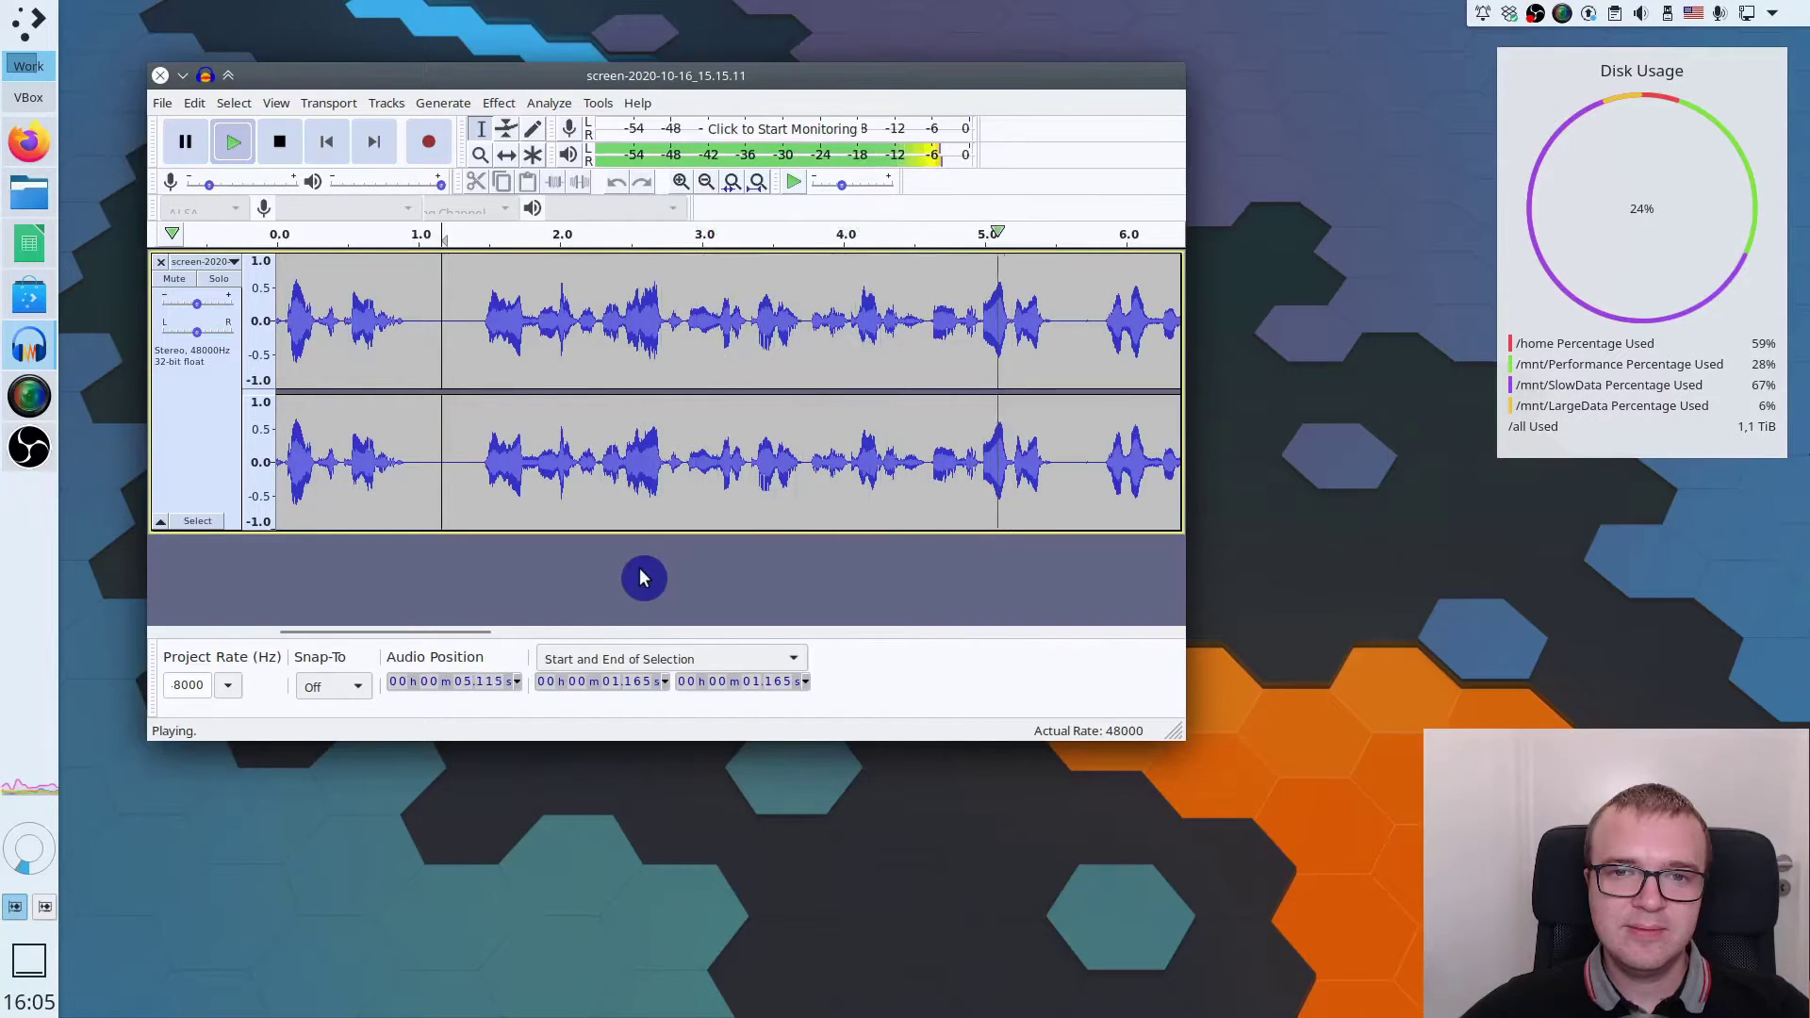
key("space")
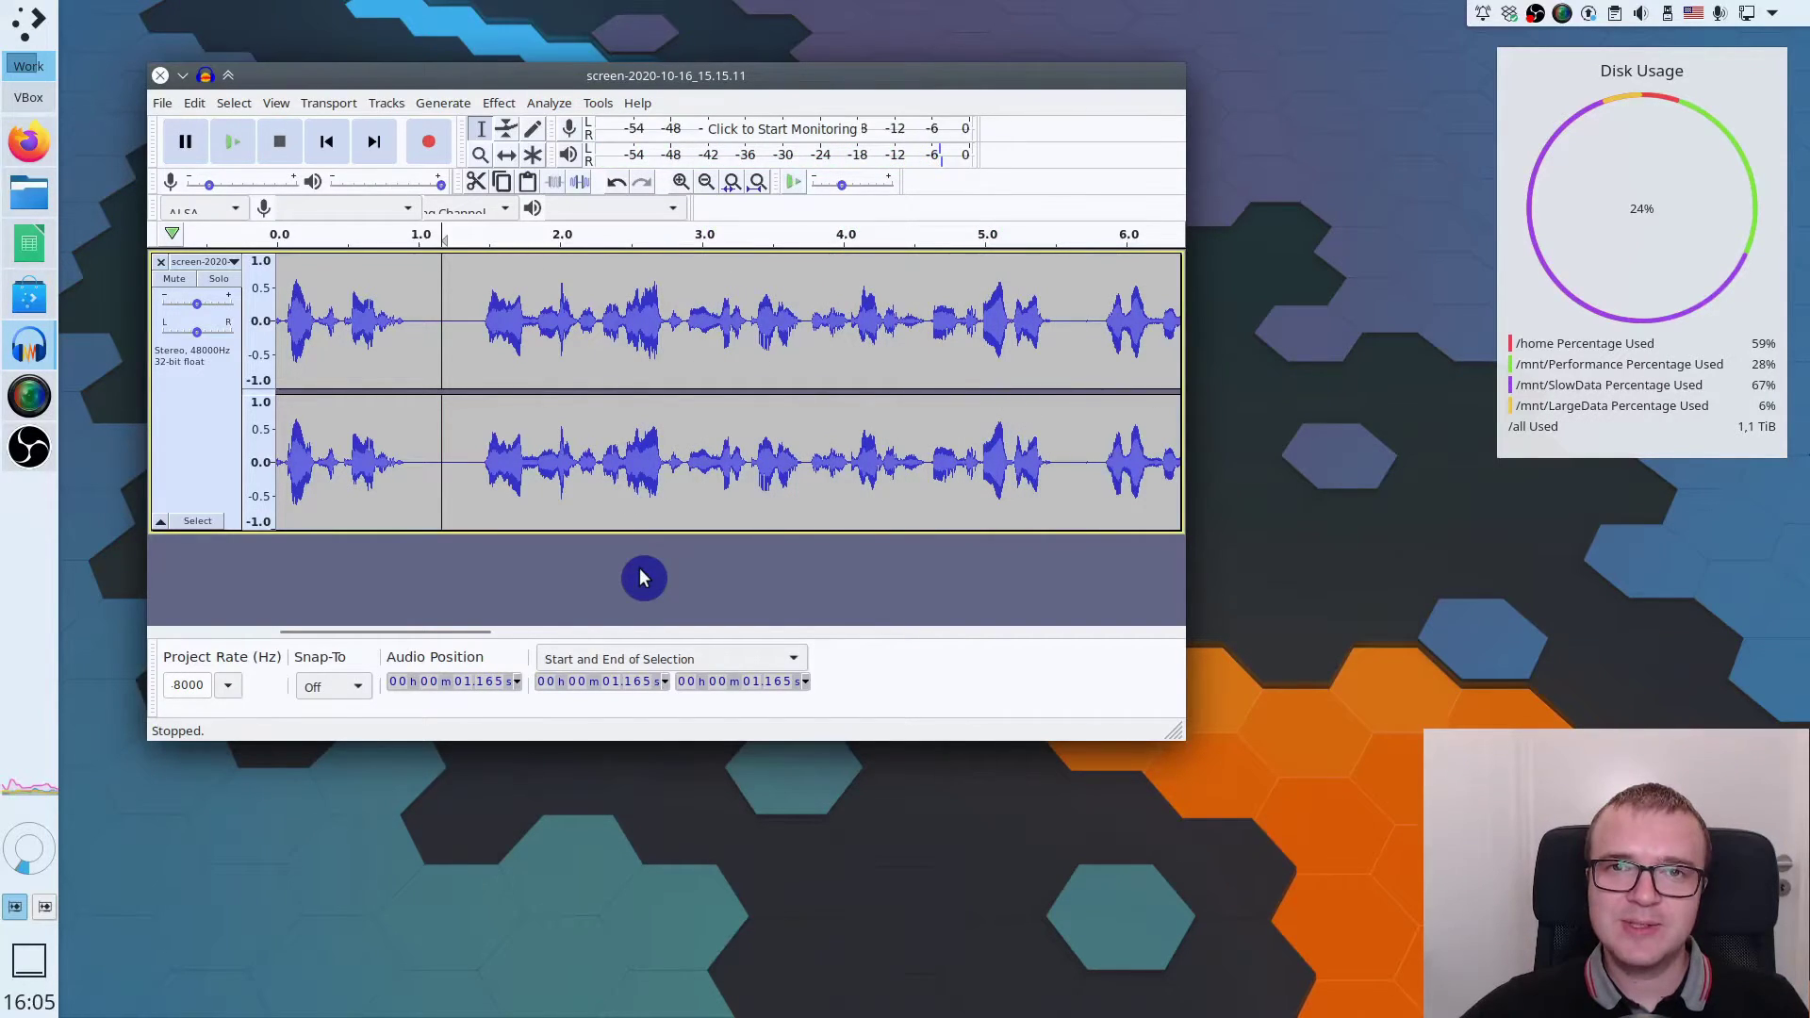
Undo the last effect and play the unprocessed audio from 1.2 s for comparison
key("ctrl+z")
left_click(448, 475)
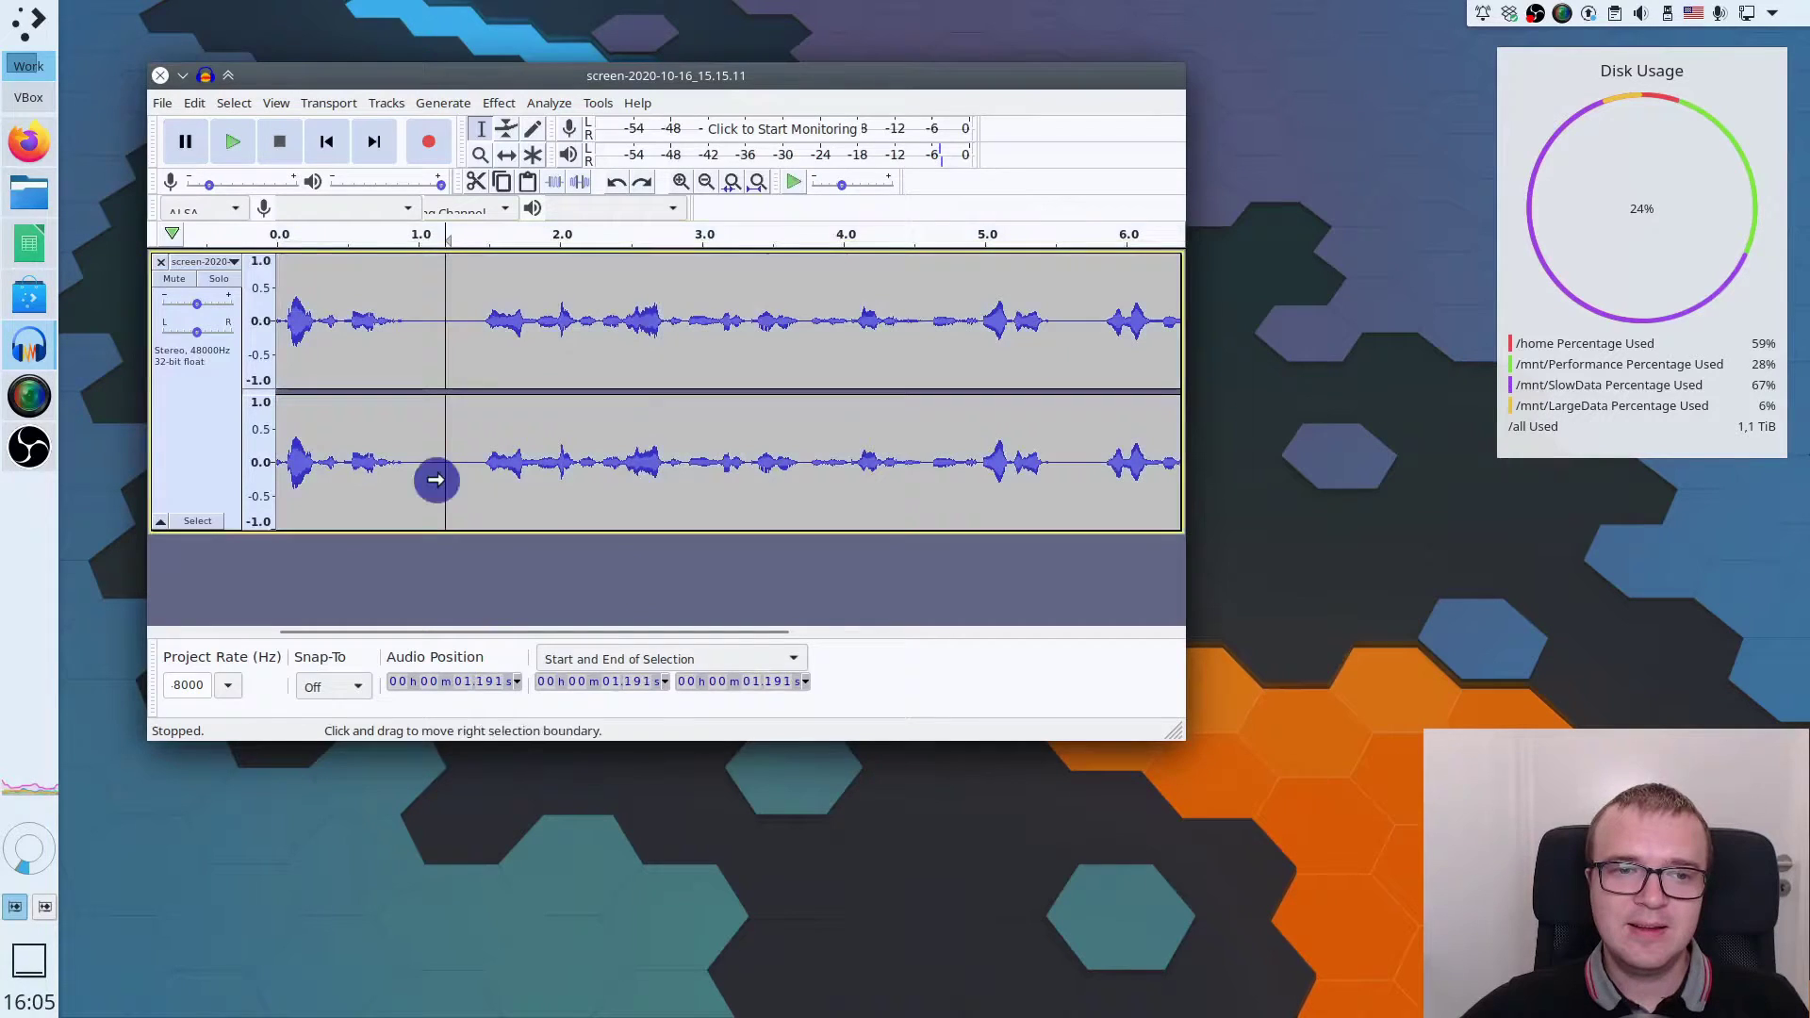
key("space")
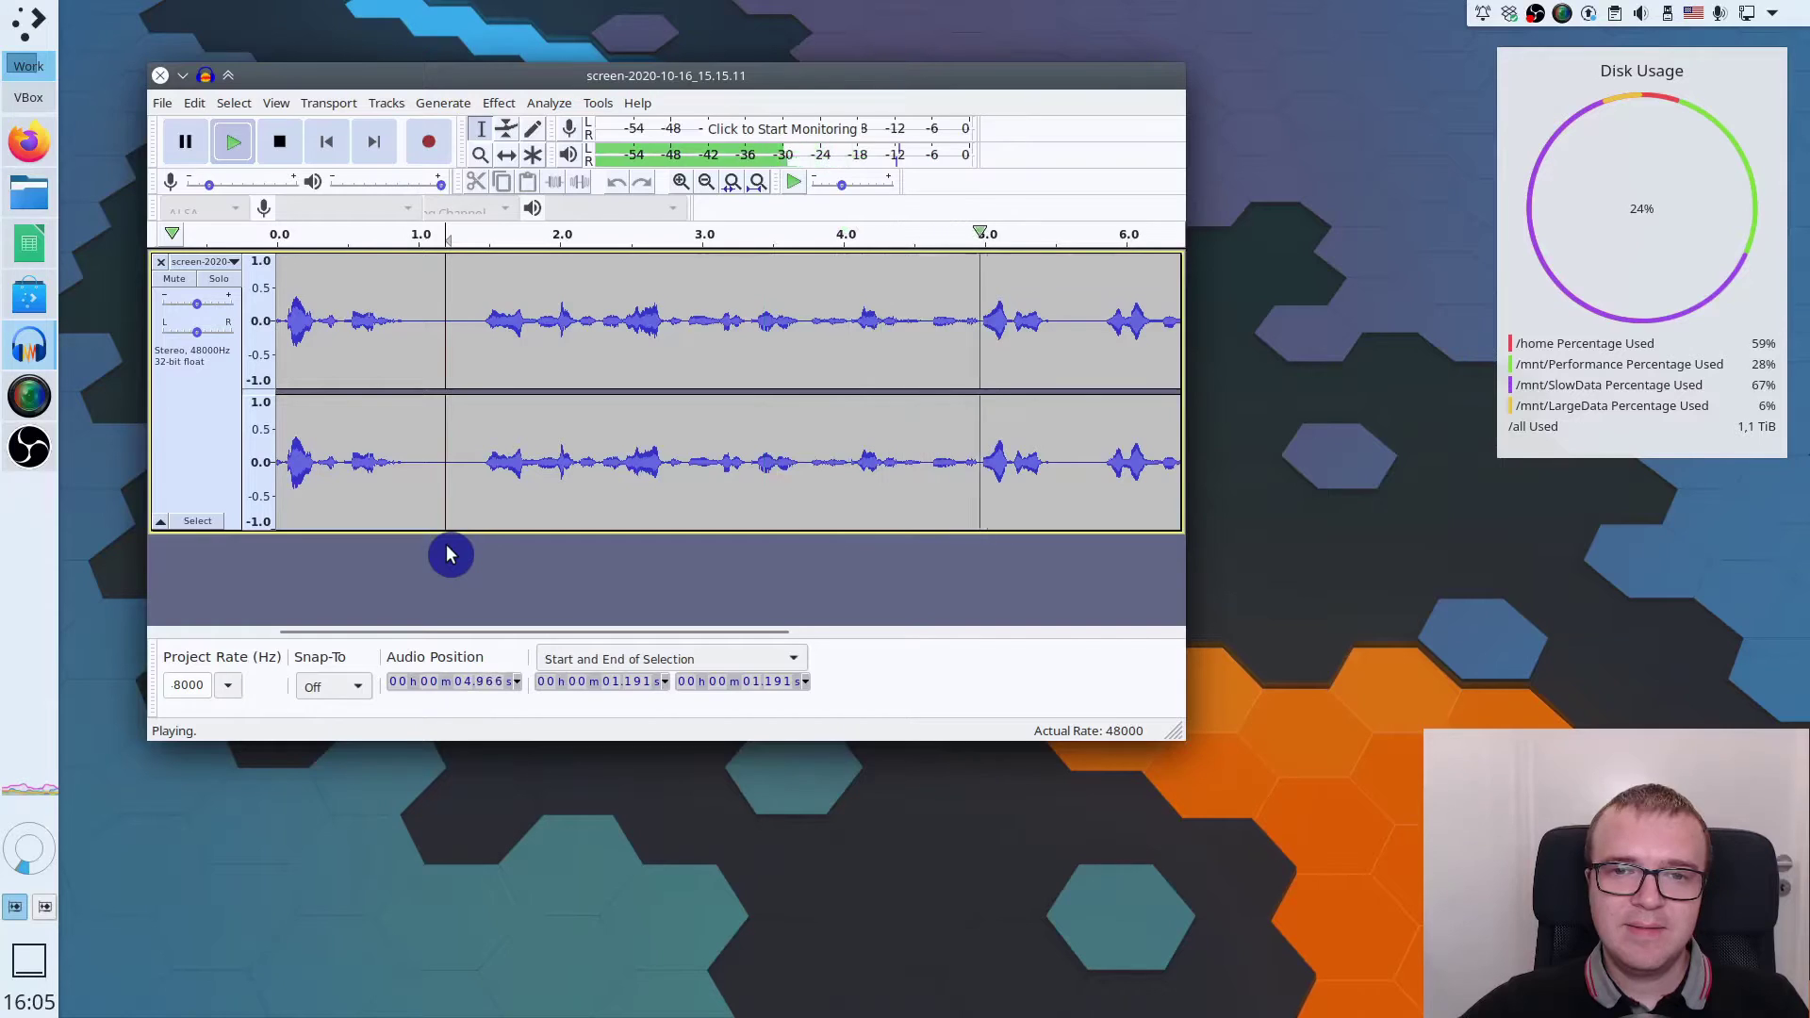
key("space")
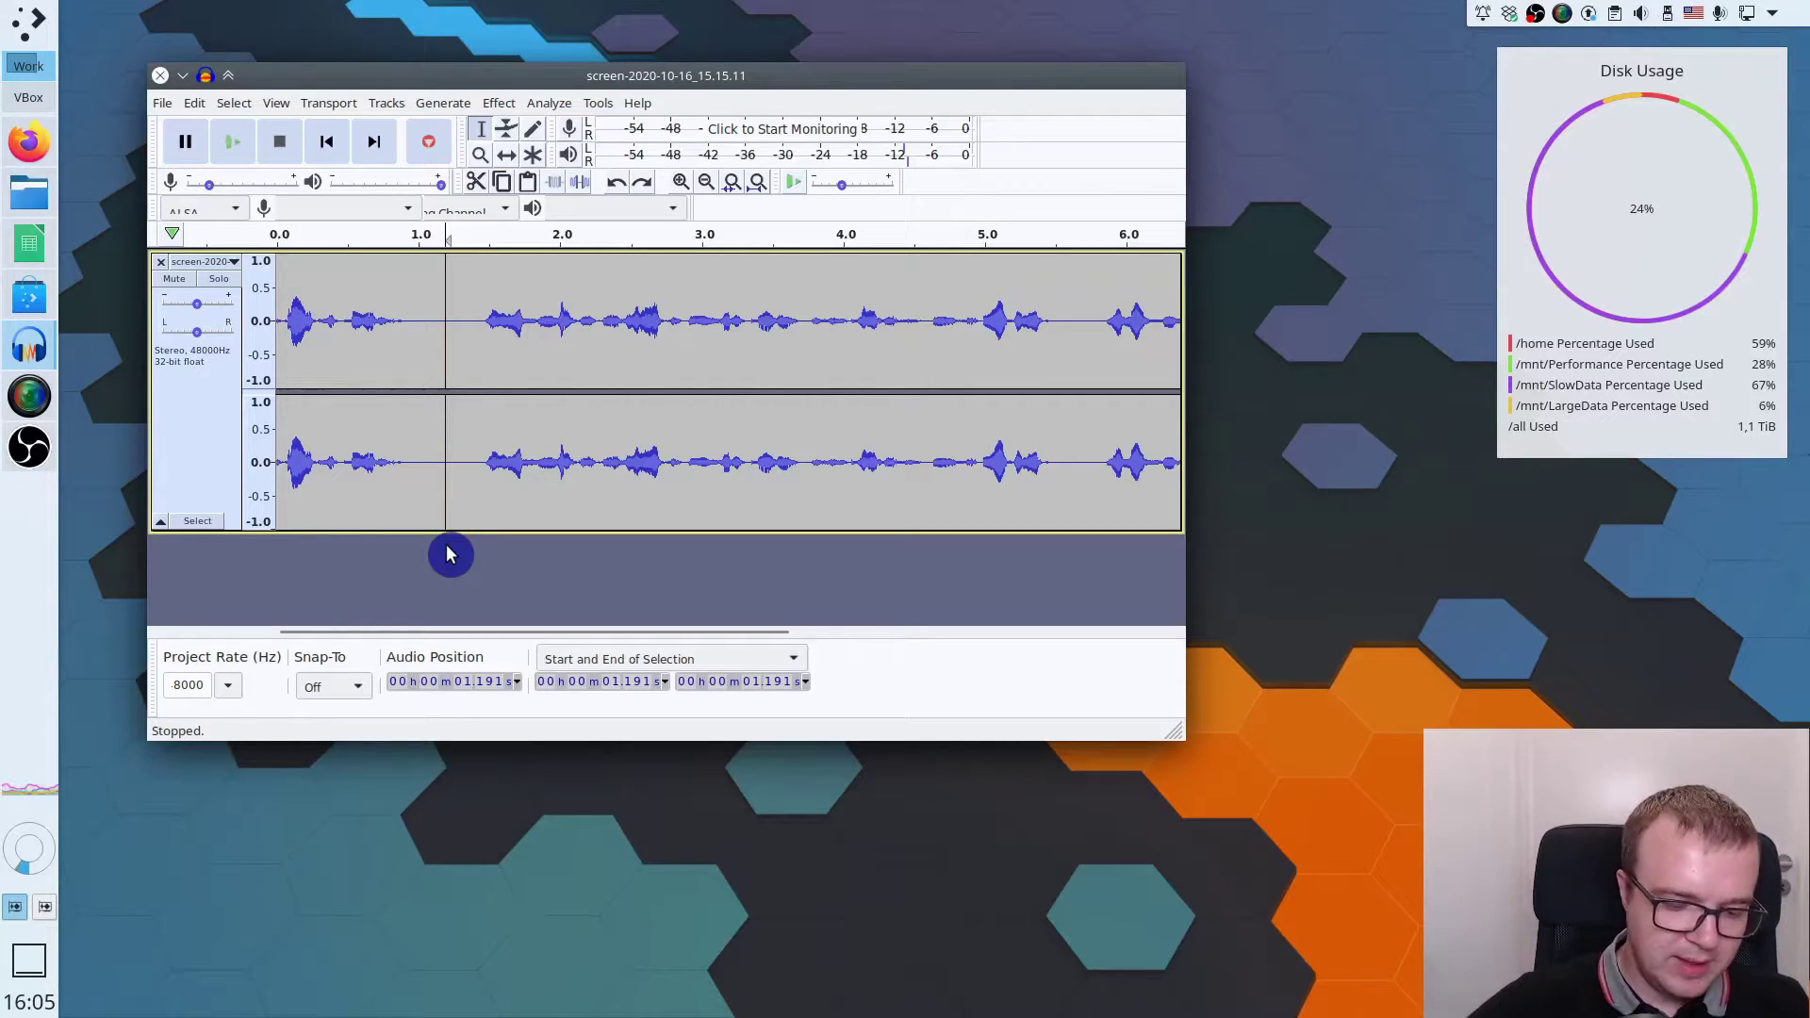
Redo the amplification and play the boosted audio from about 1.26 s
key("ctrl+shift+z")
left_click(452, 488)
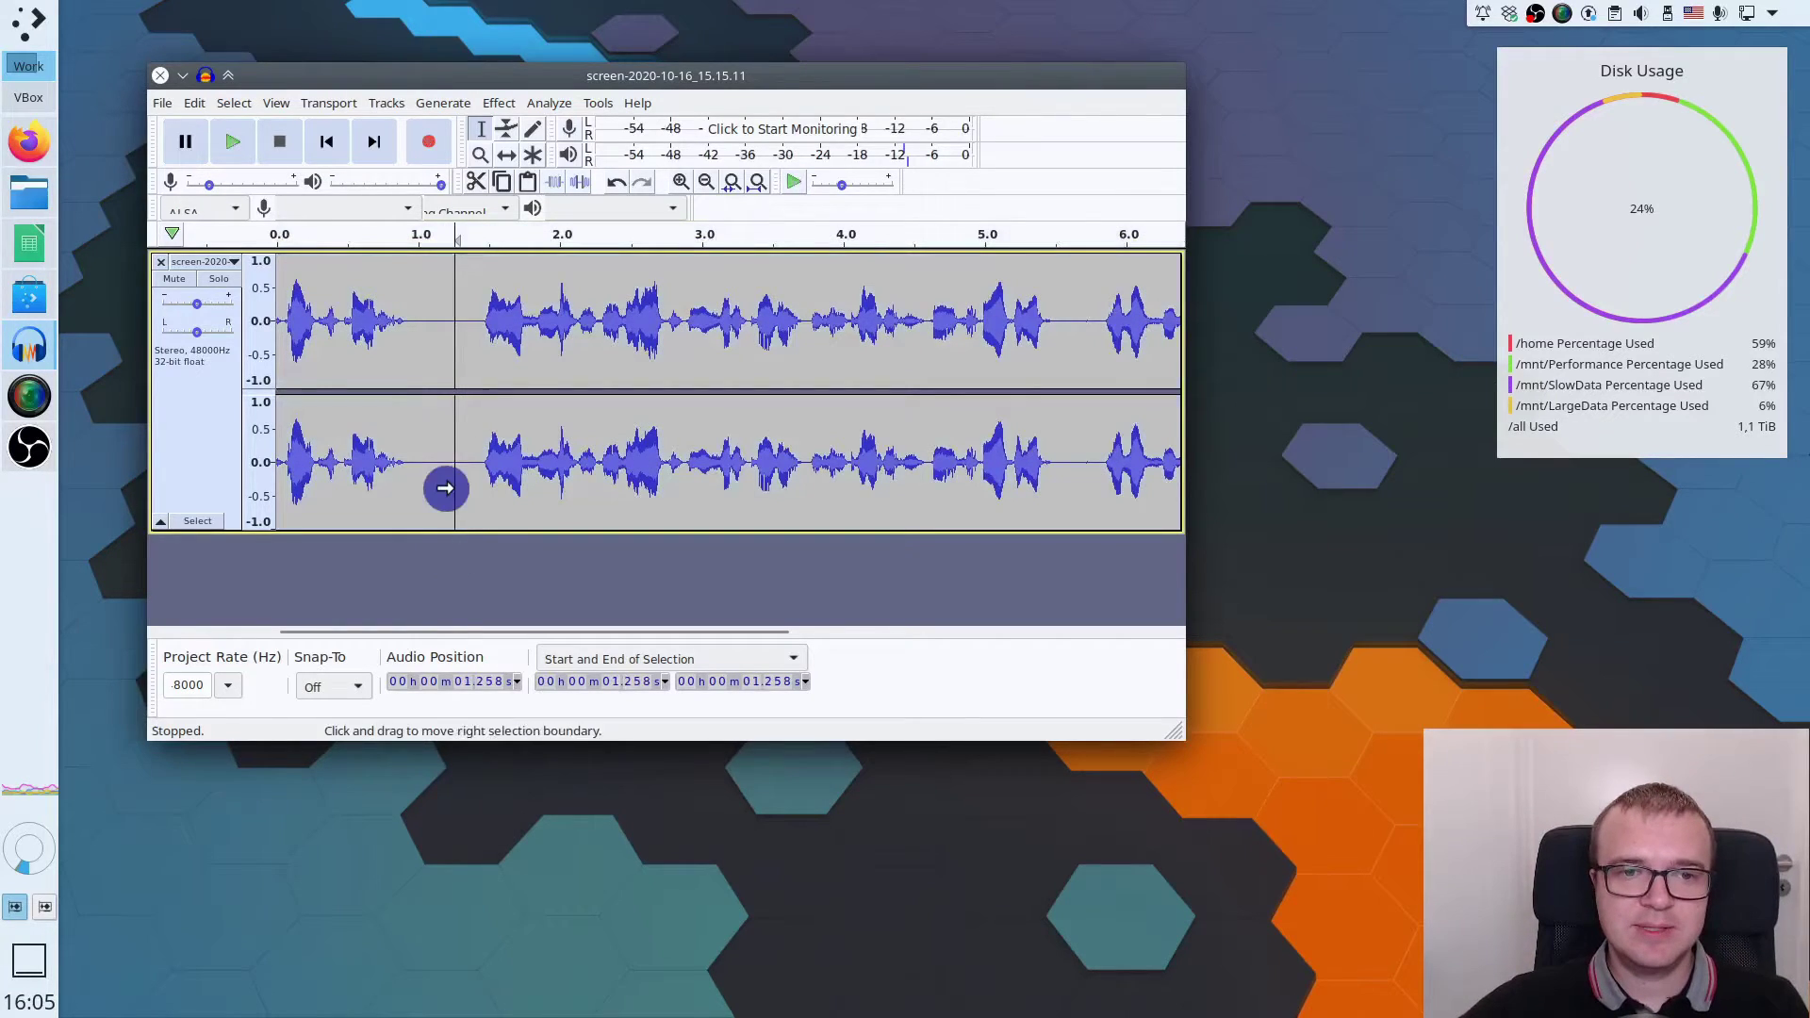
key("space")
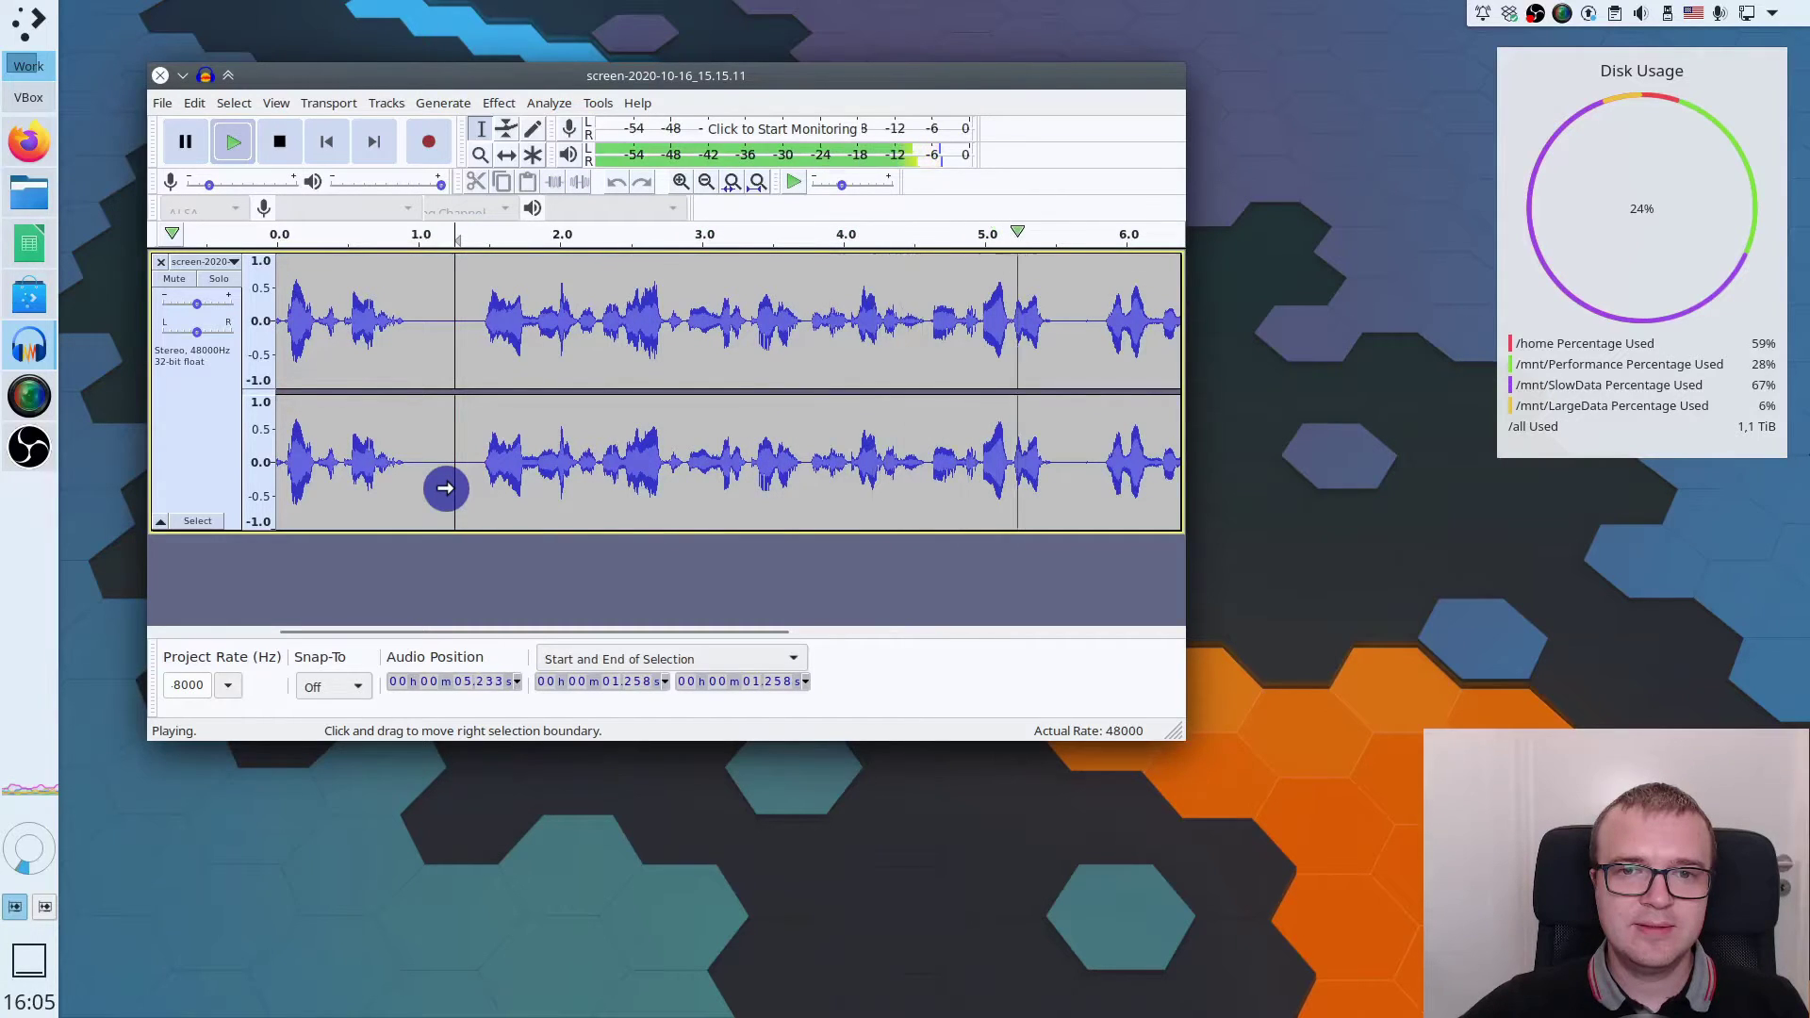
key("space")
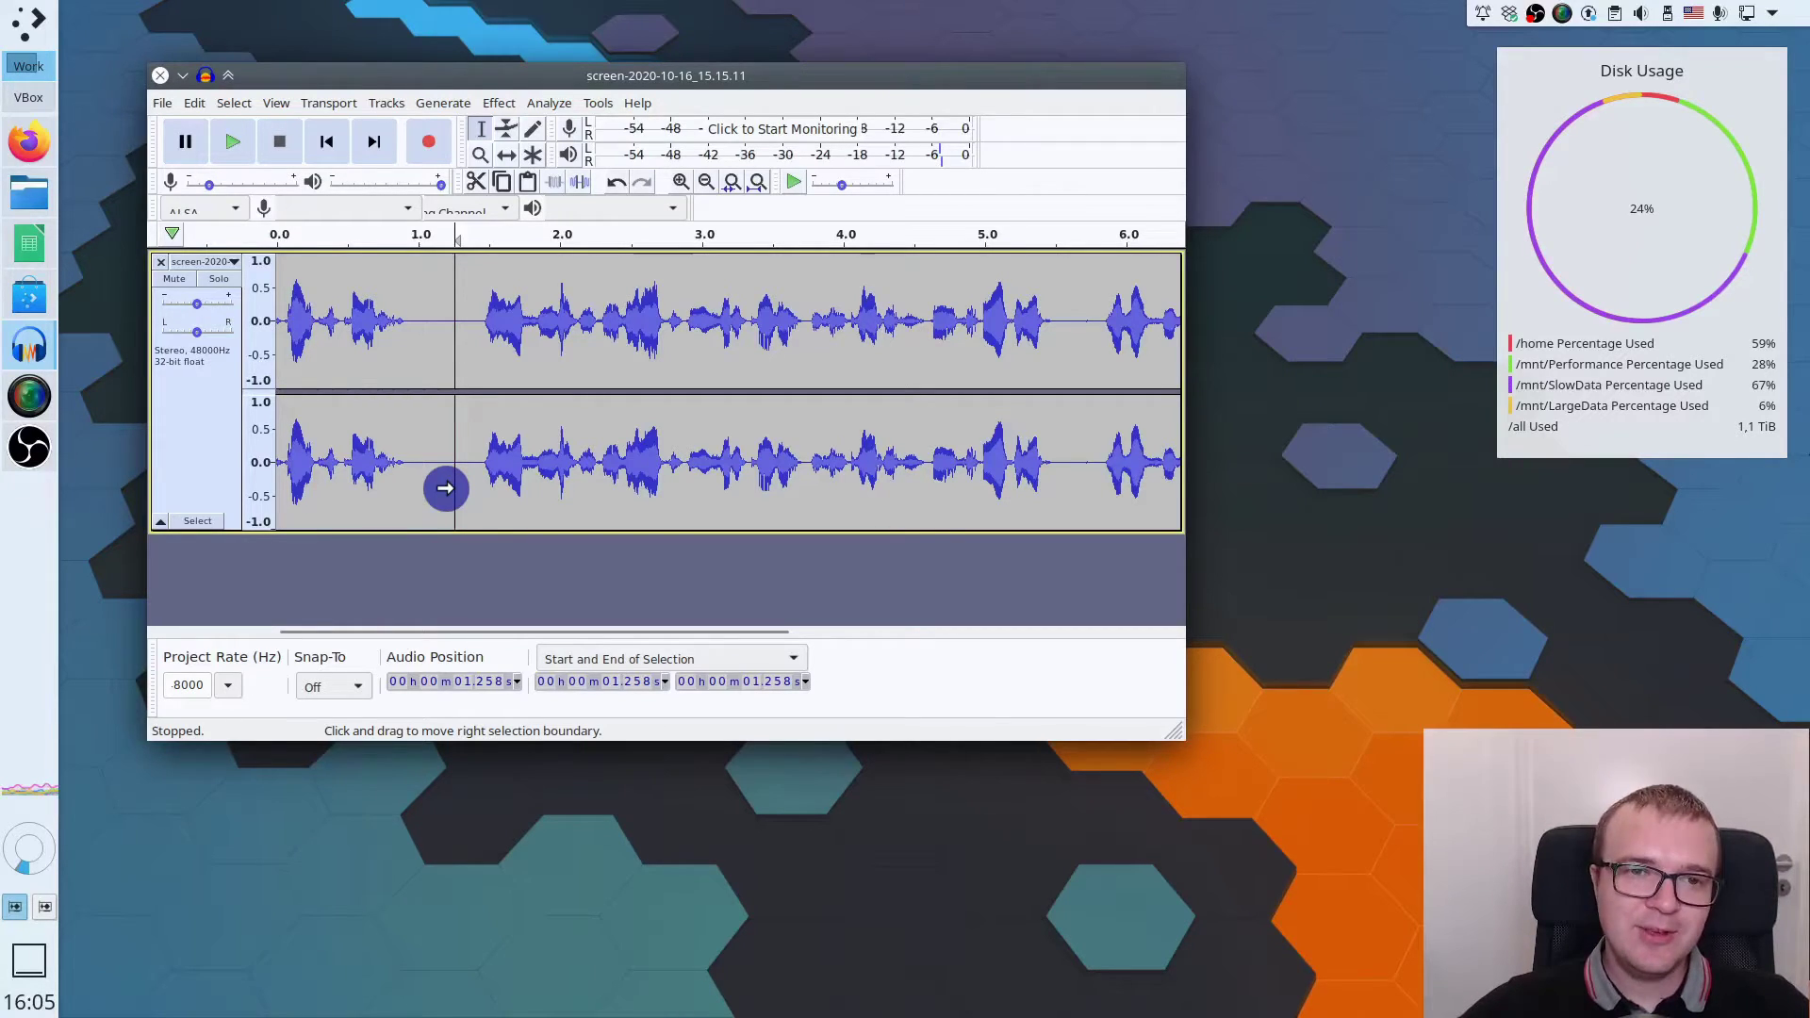
Export the track as OGG at quality 8 into tmp, replacing the existing file
left_click(163, 104)
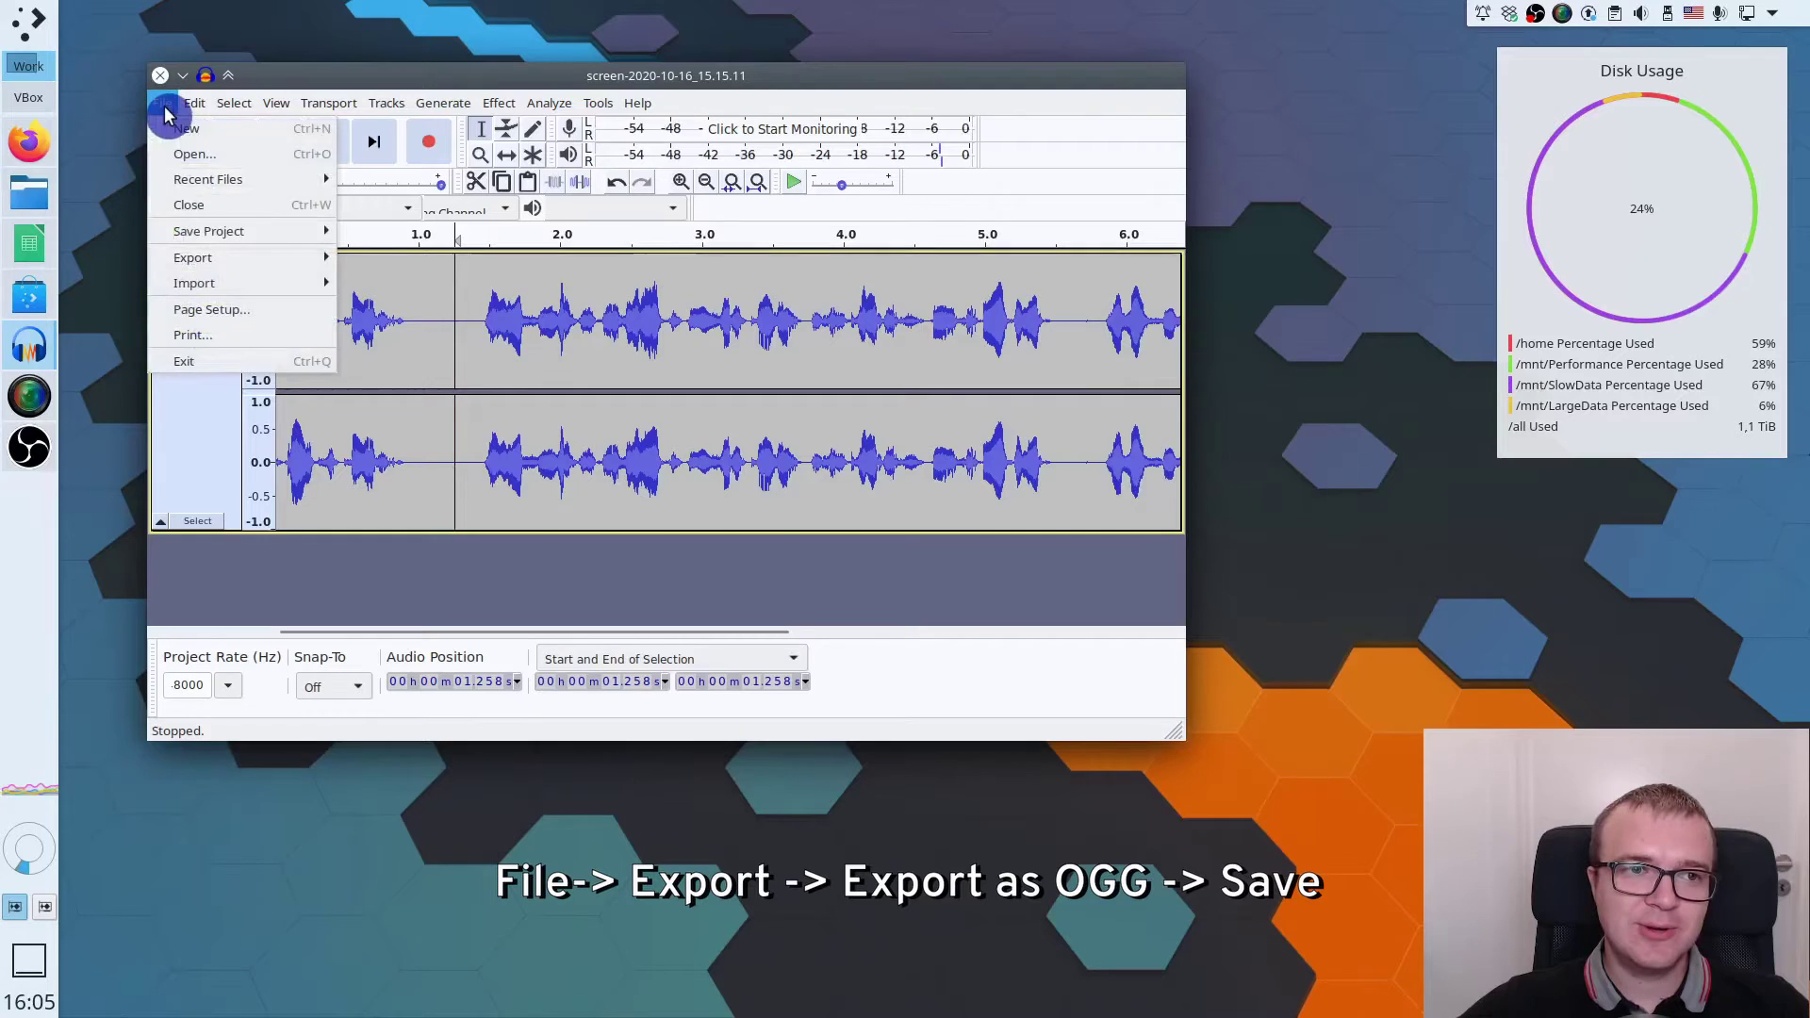
mouse_move(195, 256)
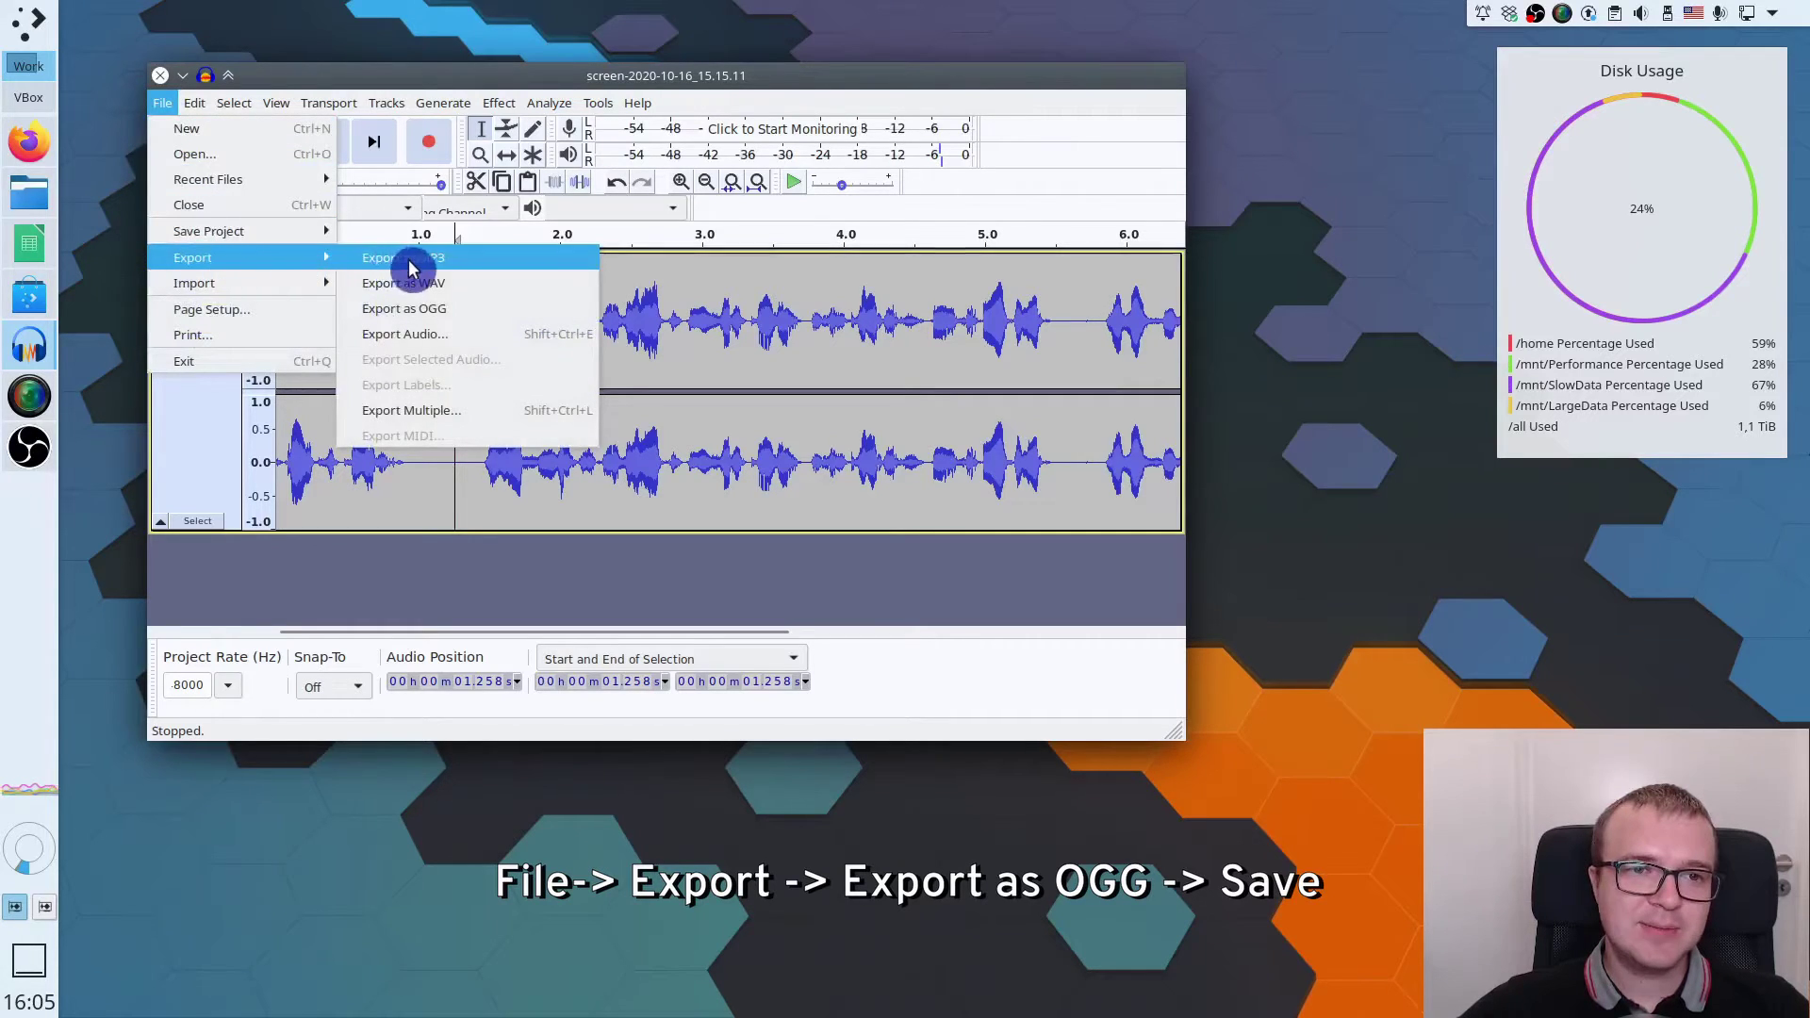
left_click(474, 318)
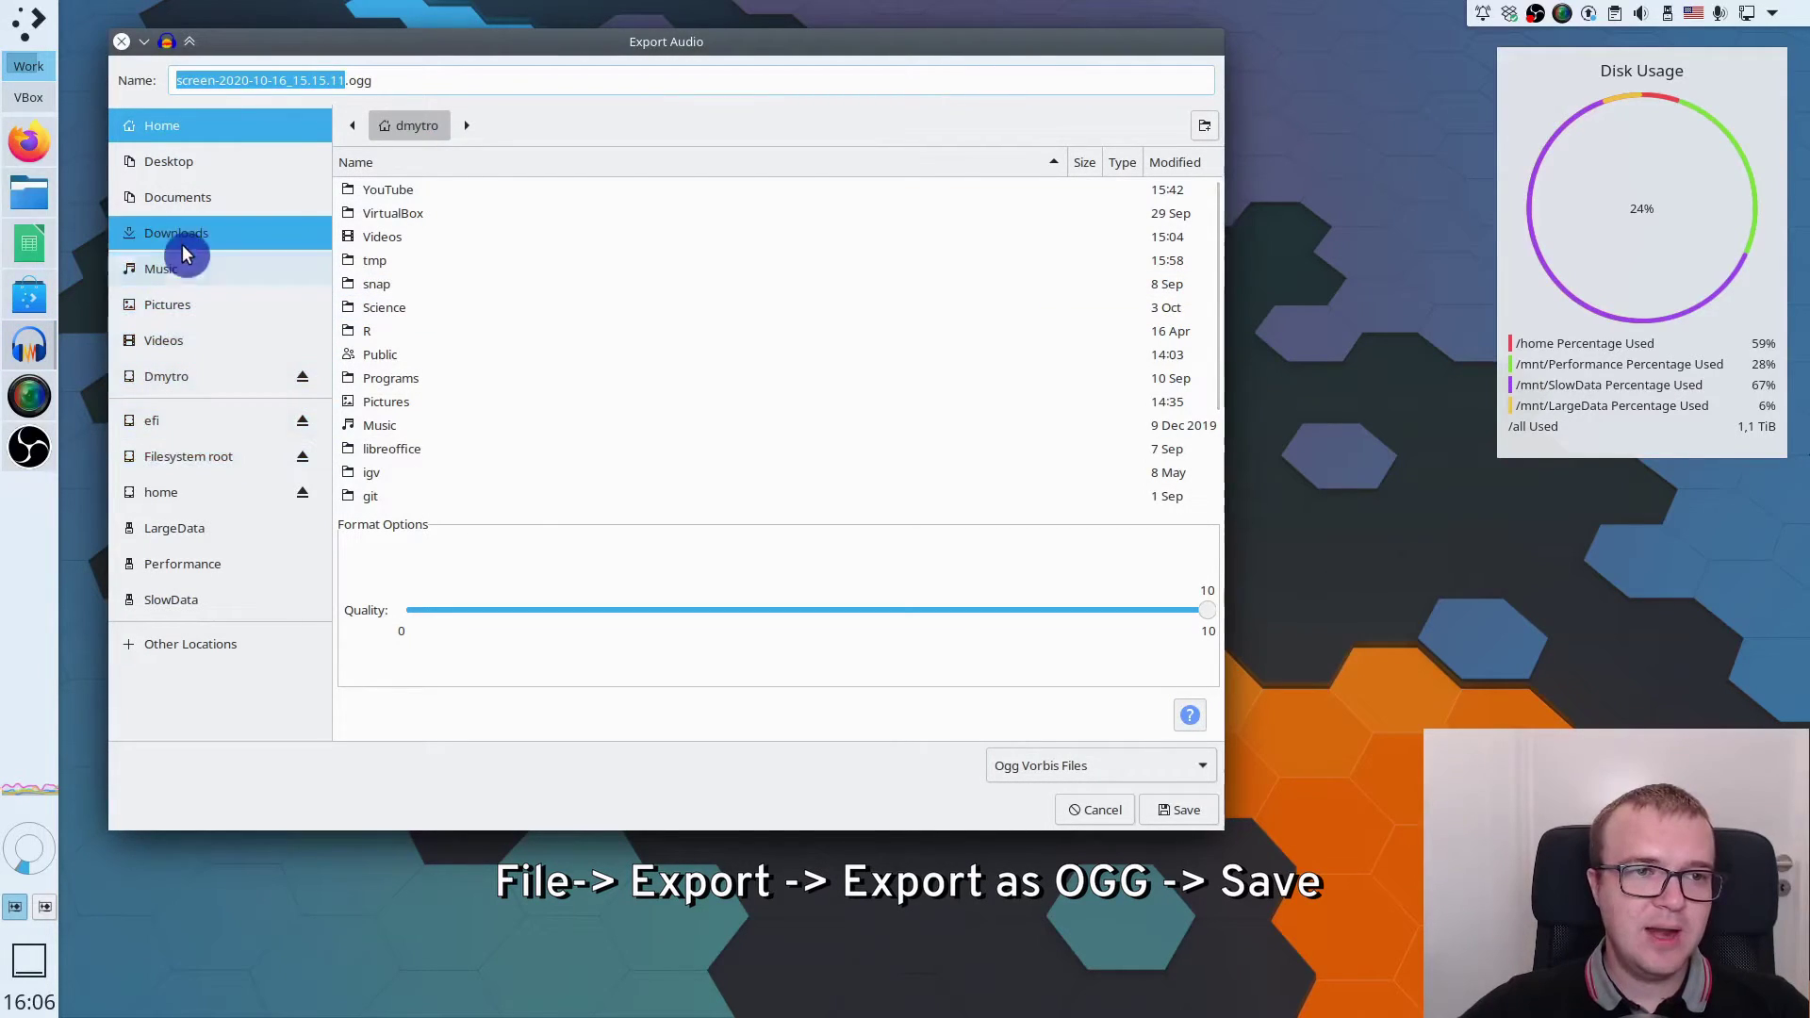
double_click(374, 260)
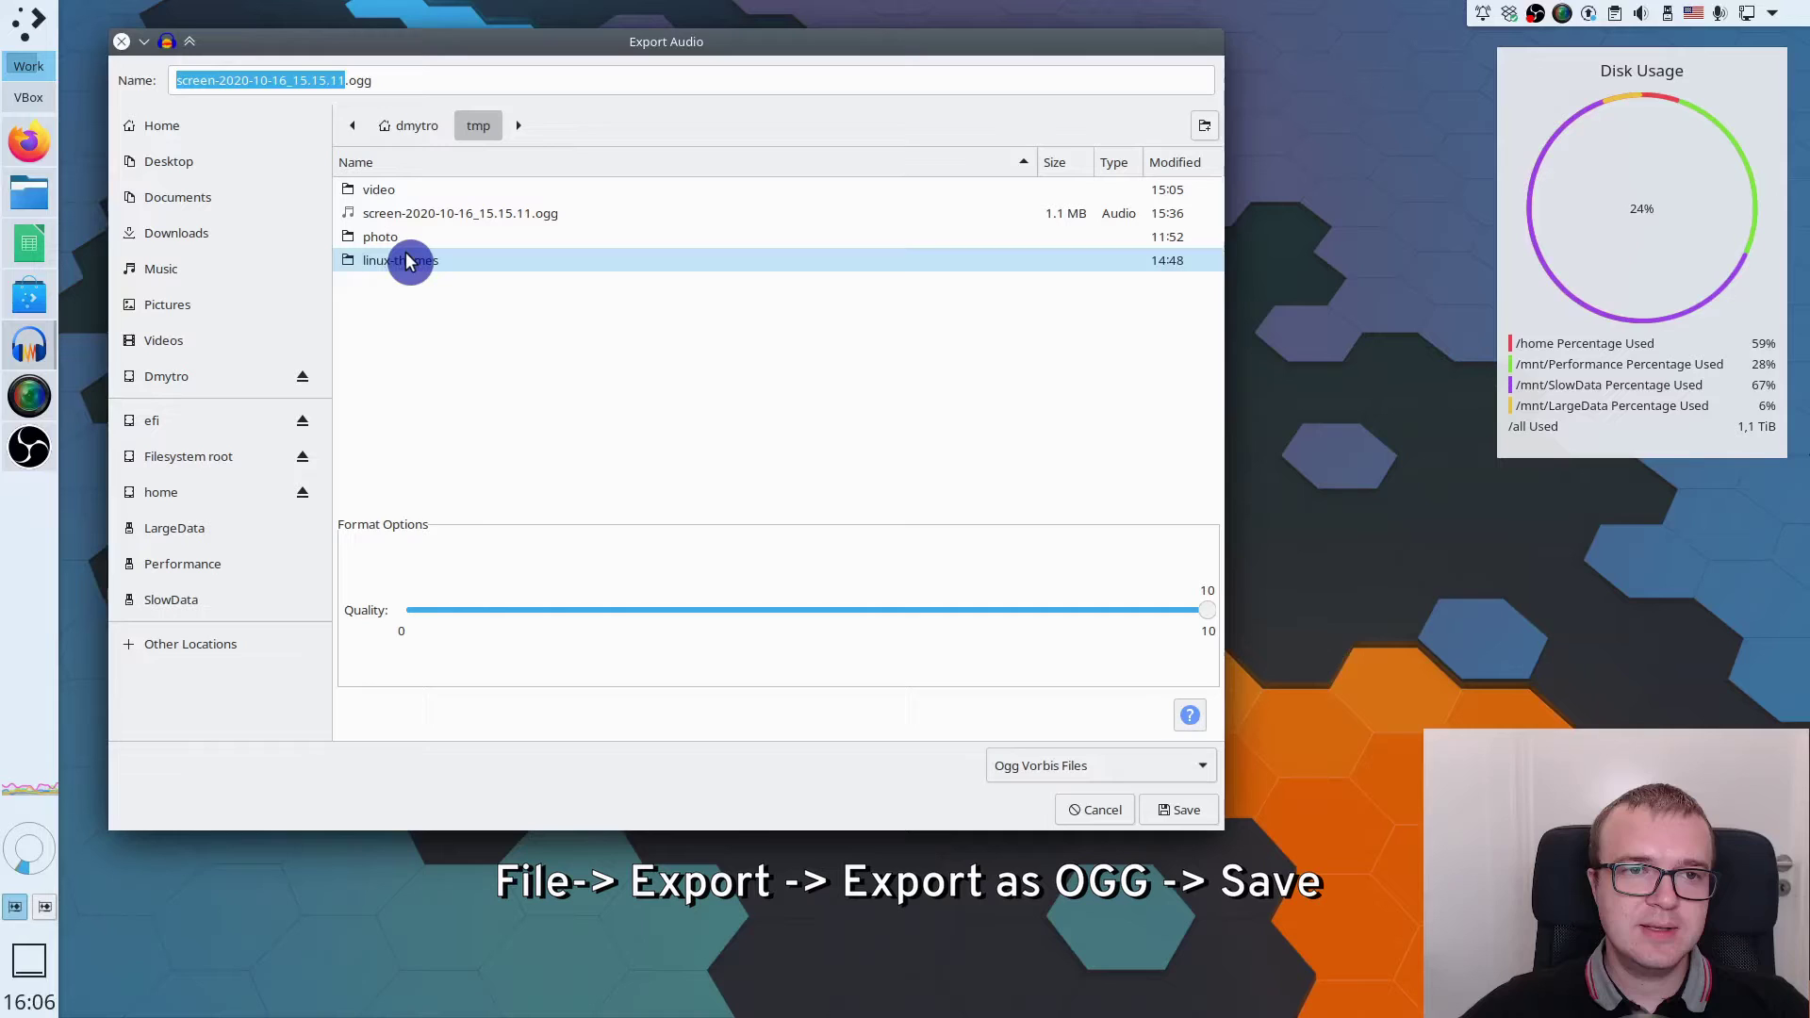
left_click(438, 212)
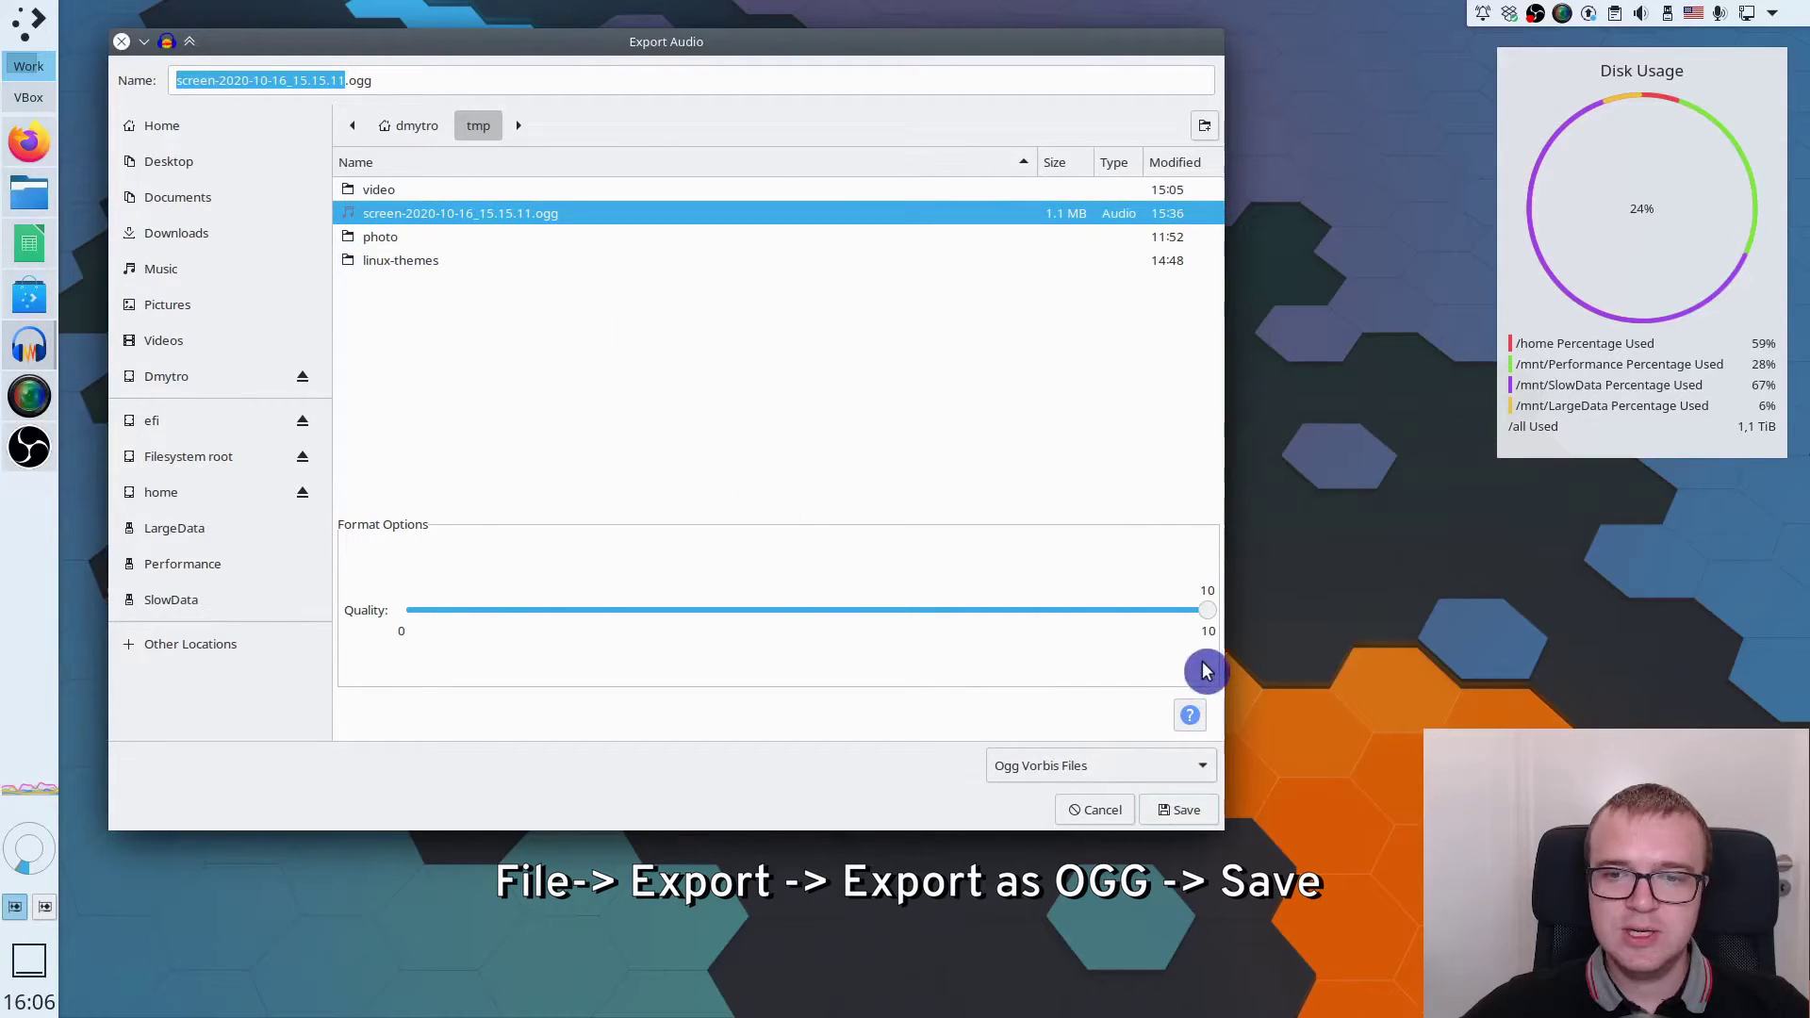
mouse_move(1204, 612)
left_mouse_down()
mouse_move(1109, 619)
mouse_move(1214, 611)
left_mouse_up()
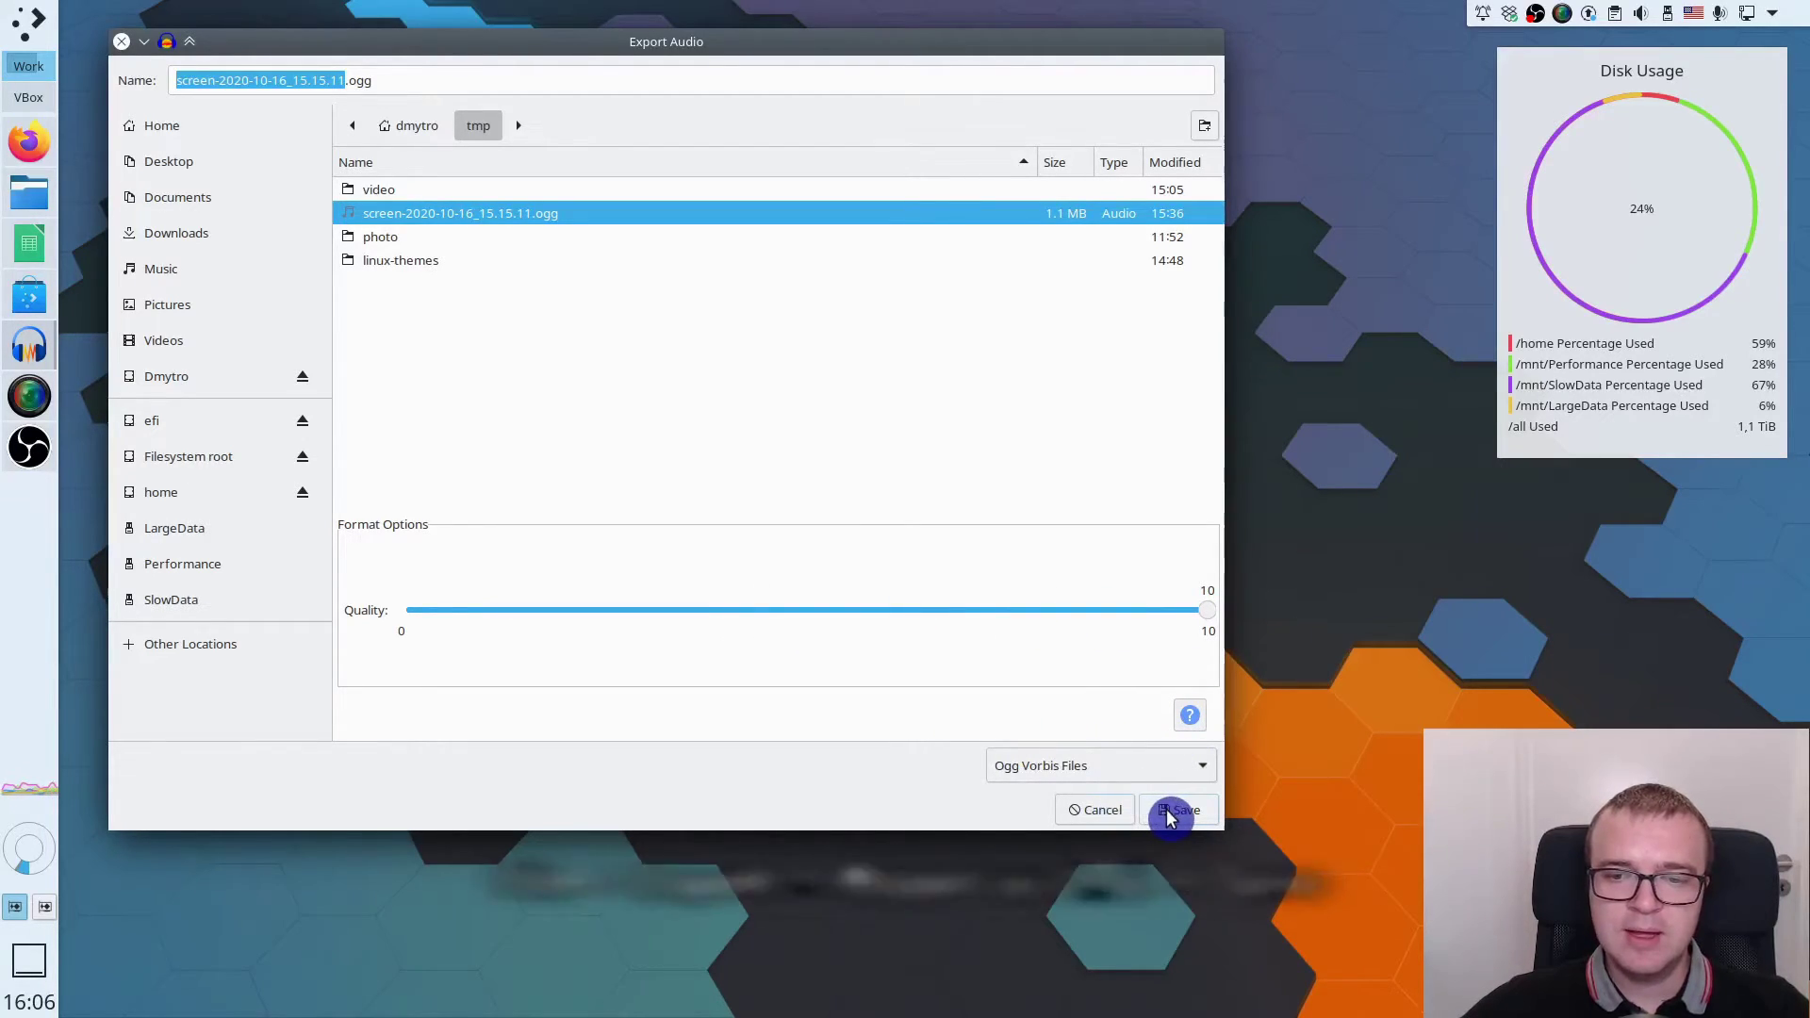
left_click(1170, 813)
left_click(764, 487)
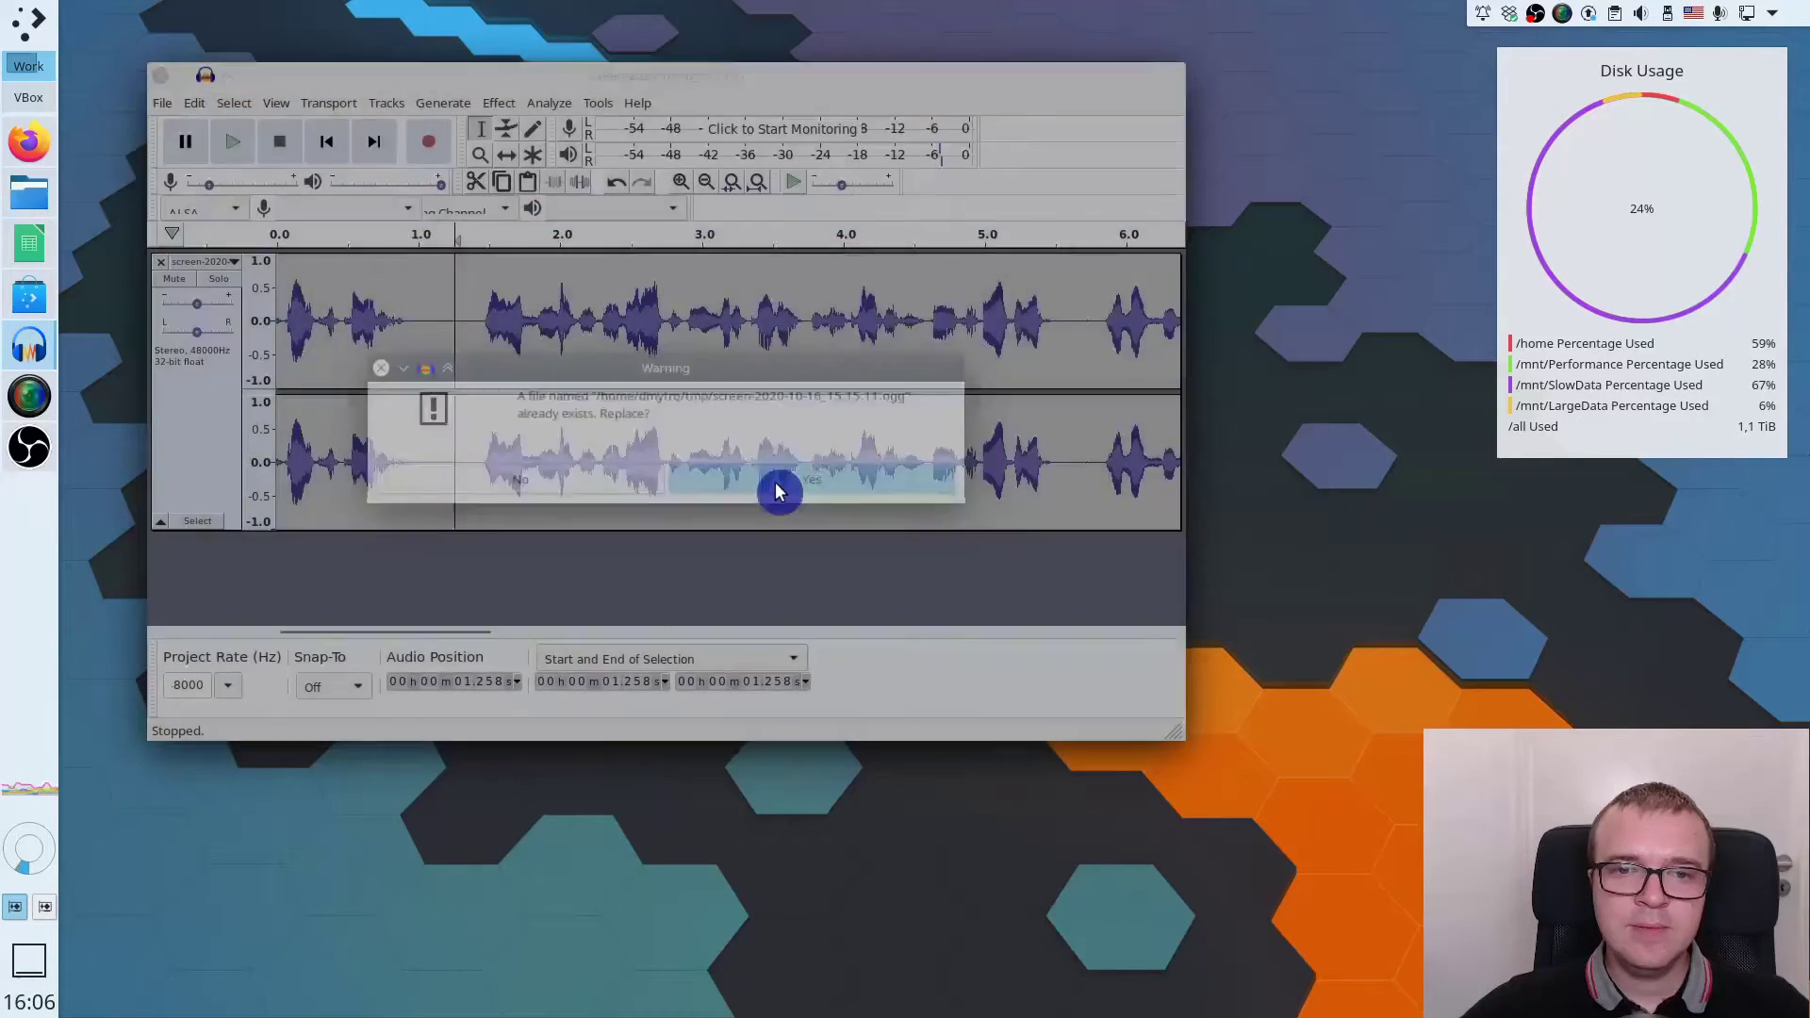
left_click(1098, 704)
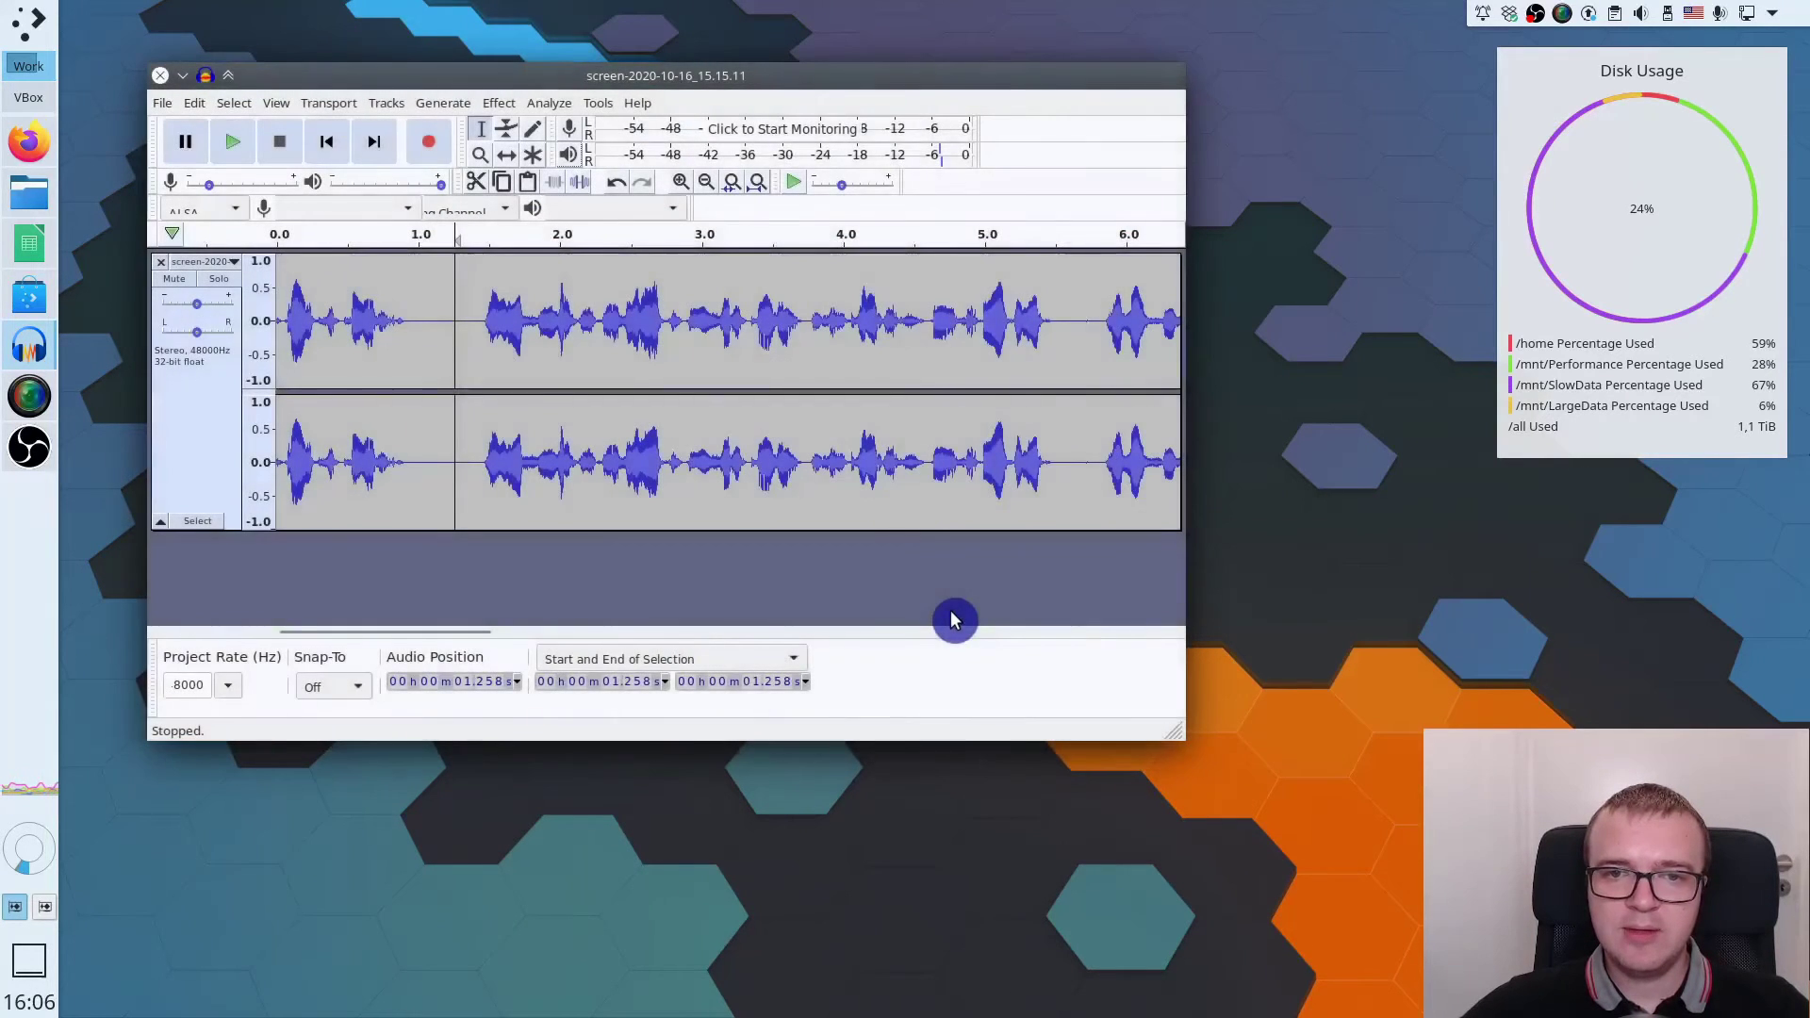
Open Dolphin's tmp folder and select the newly exported OGG file
left_click(28, 195)
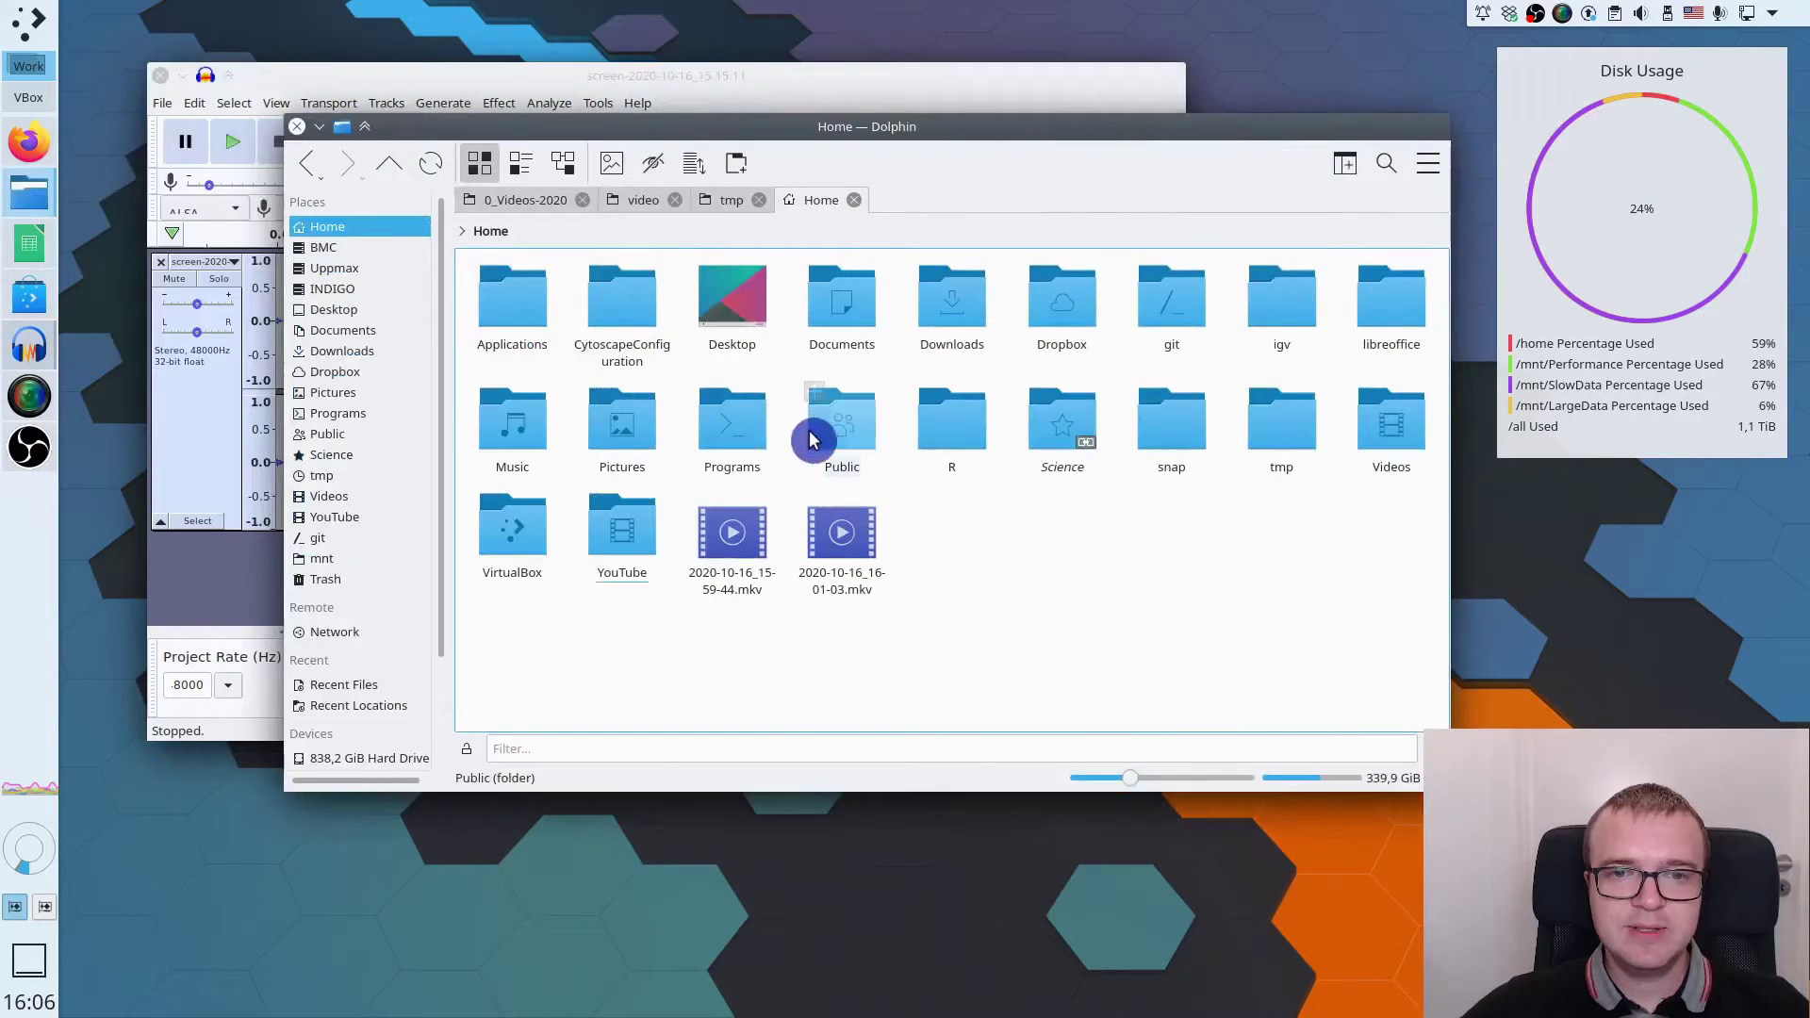
left_click(730, 200)
left_click(623, 414)
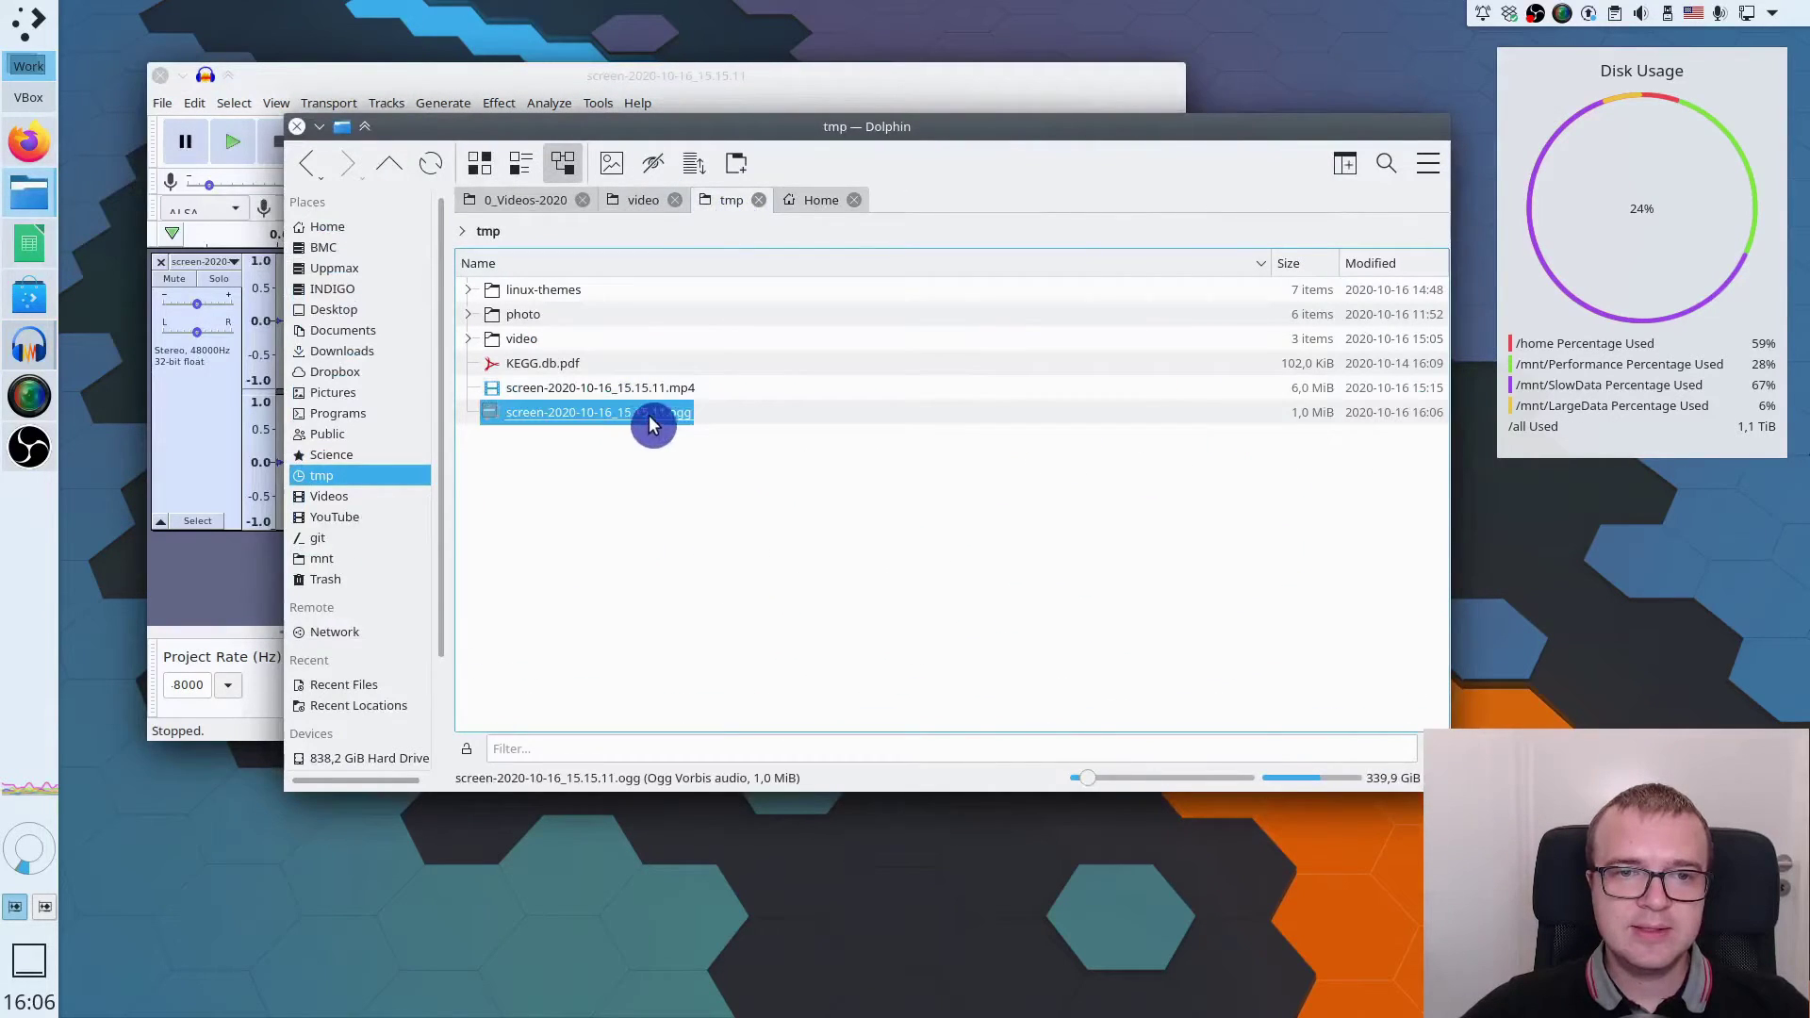
Play the original MP4, then the exported OGG, in SMPlayer, closing the player each time
double_click(665, 388)
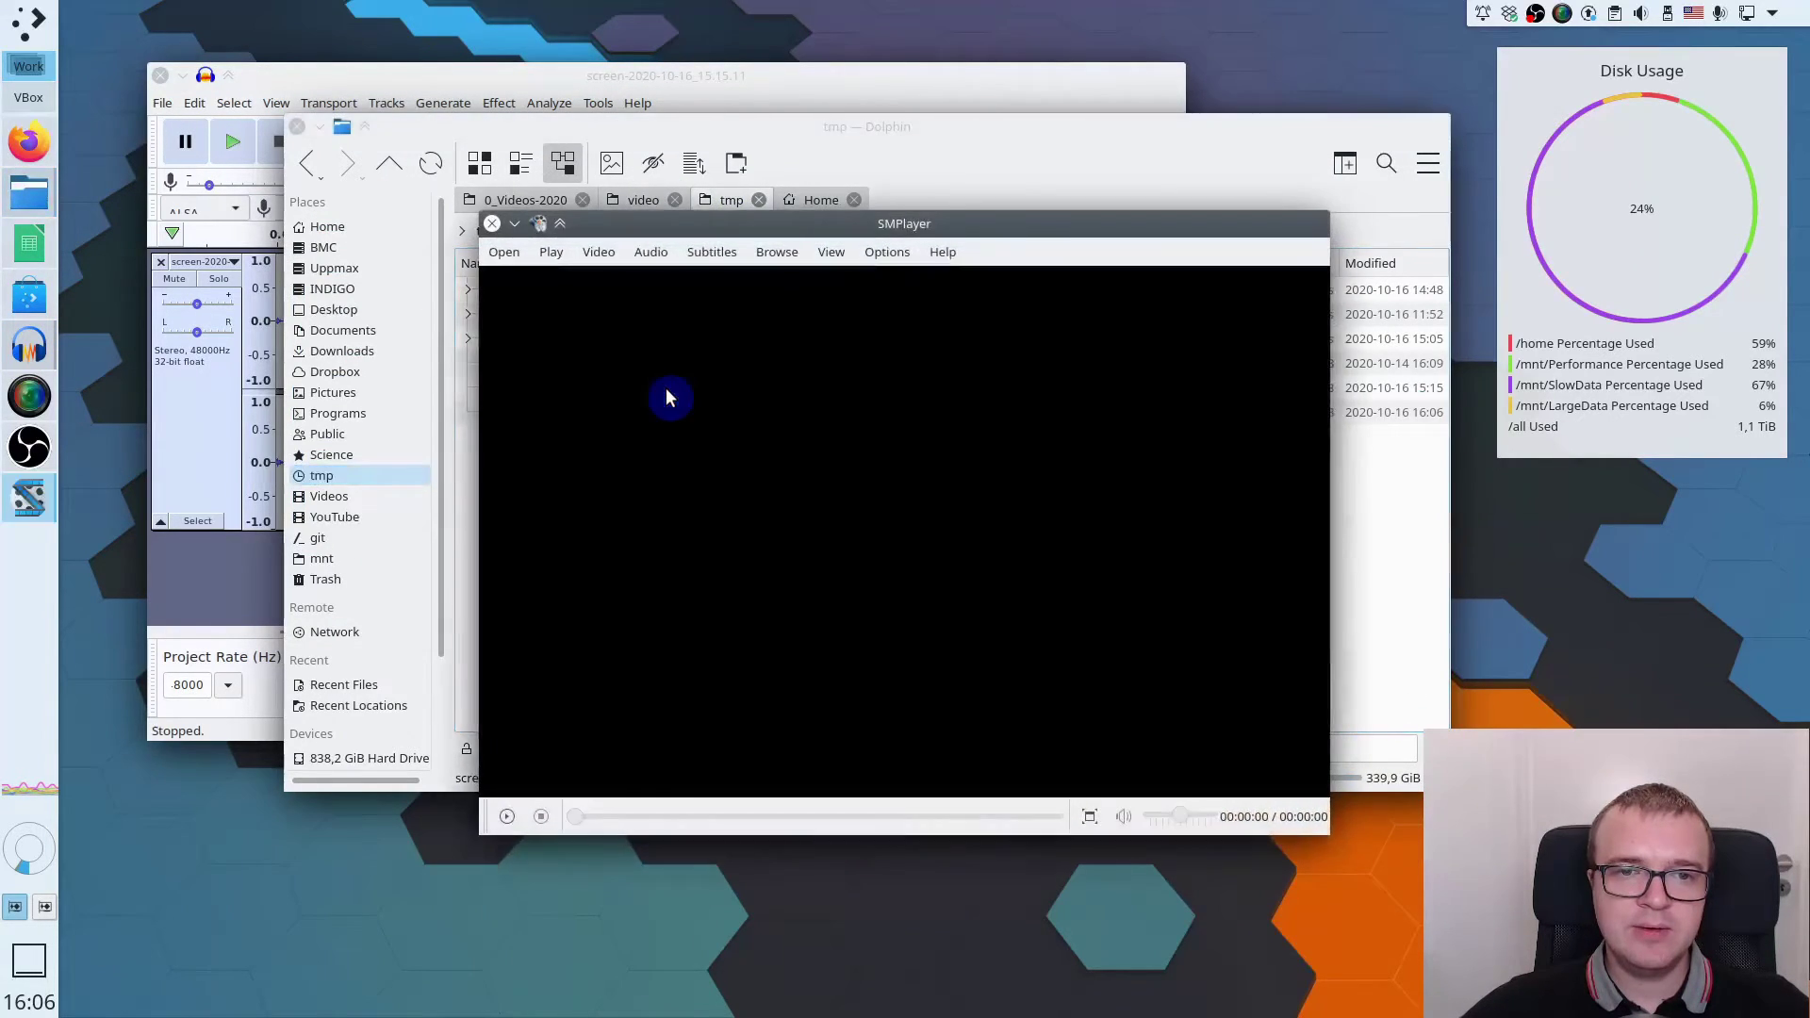
left_click(633, 816)
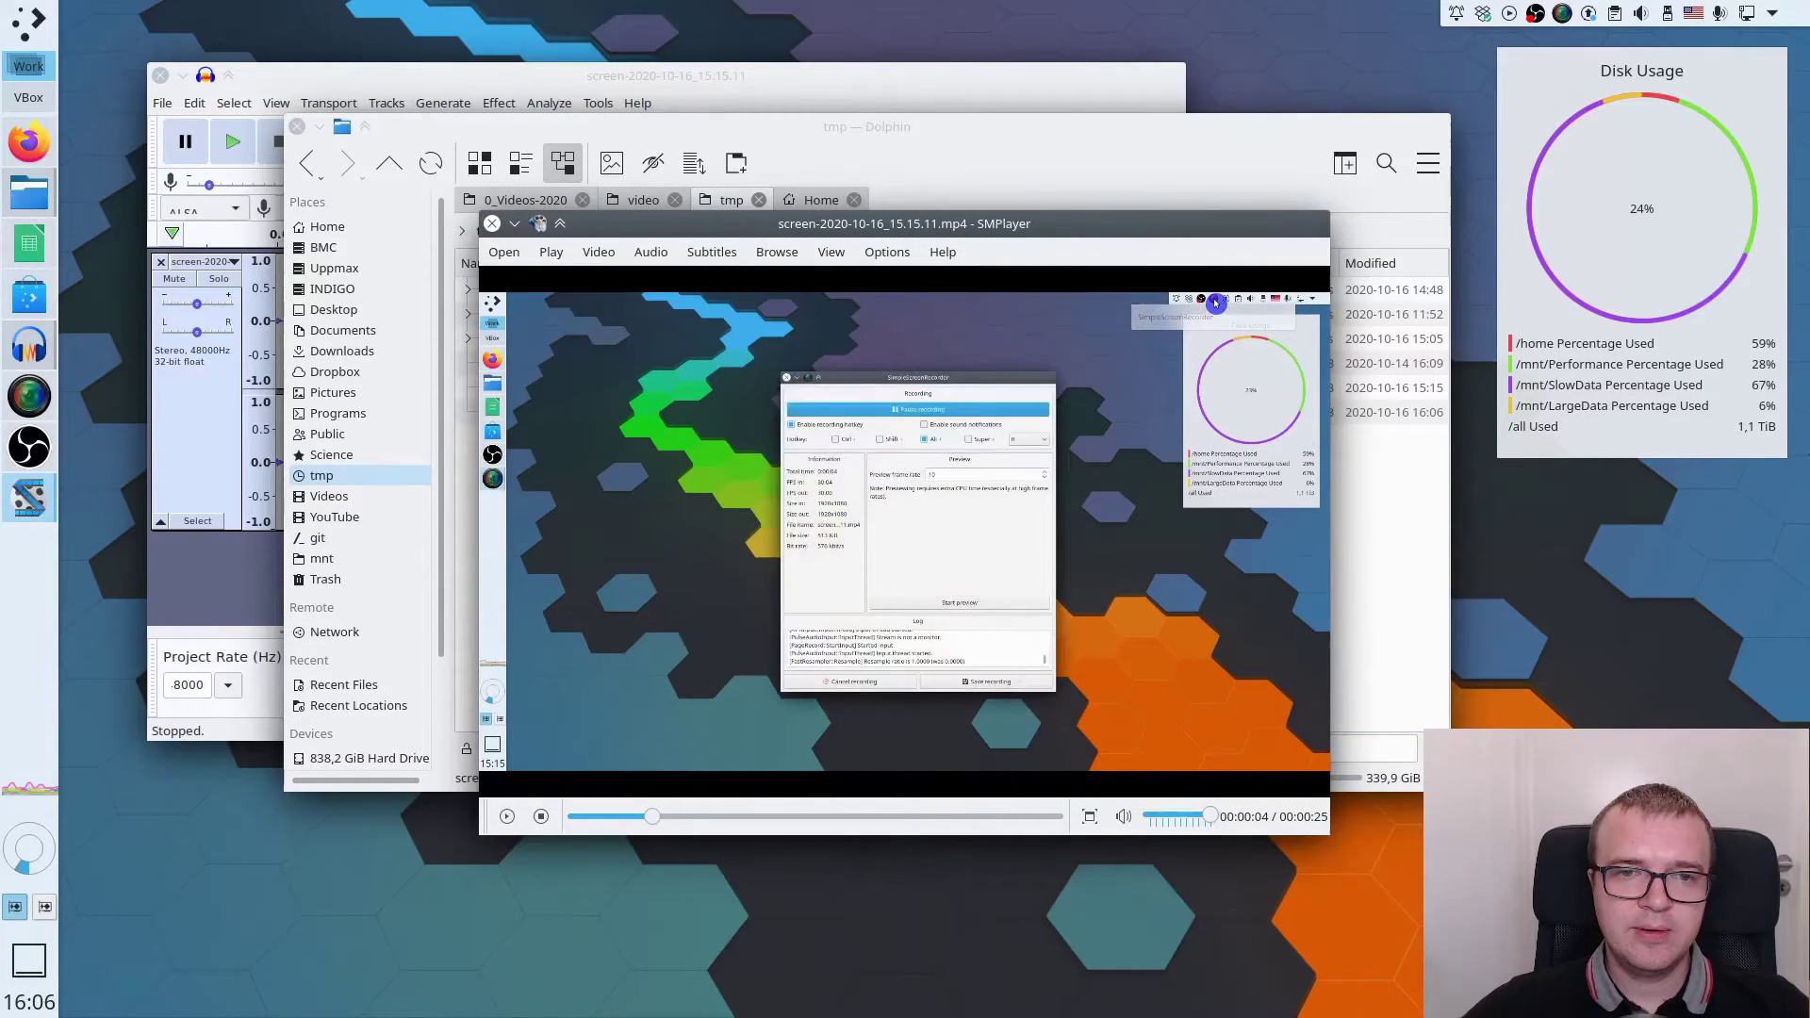
key("ctrl+q")
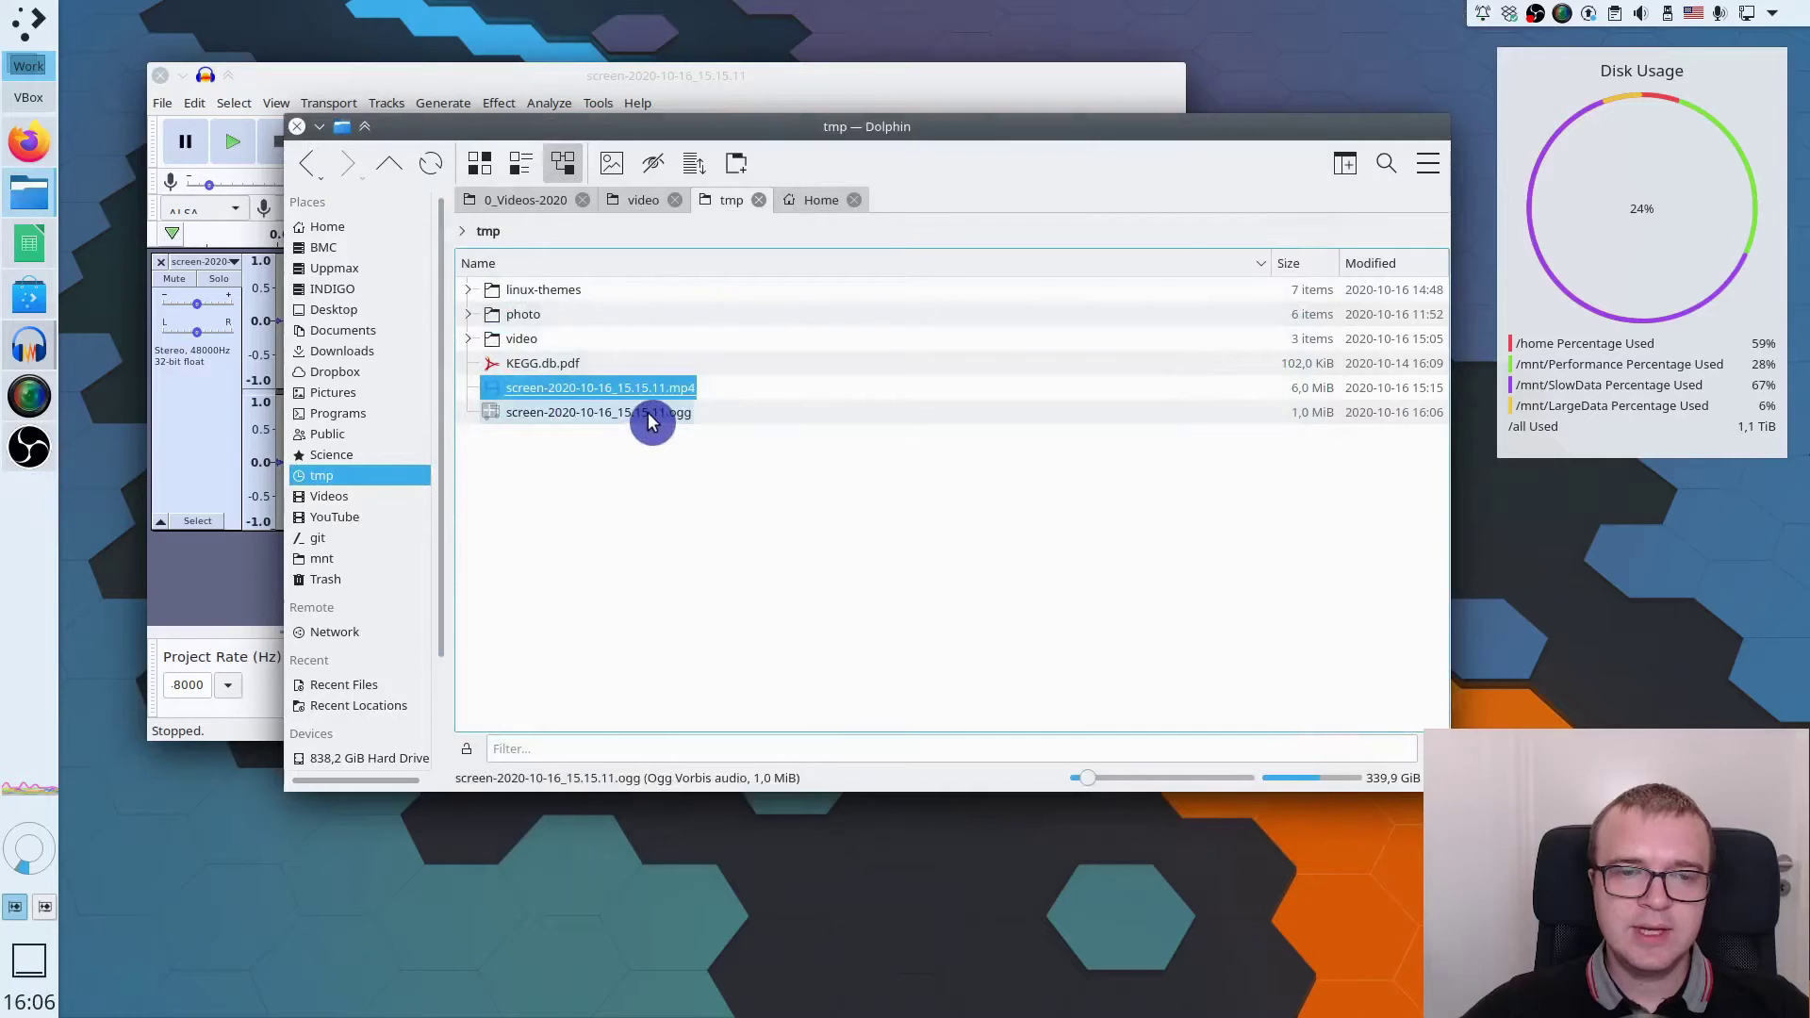
double_click(653, 413)
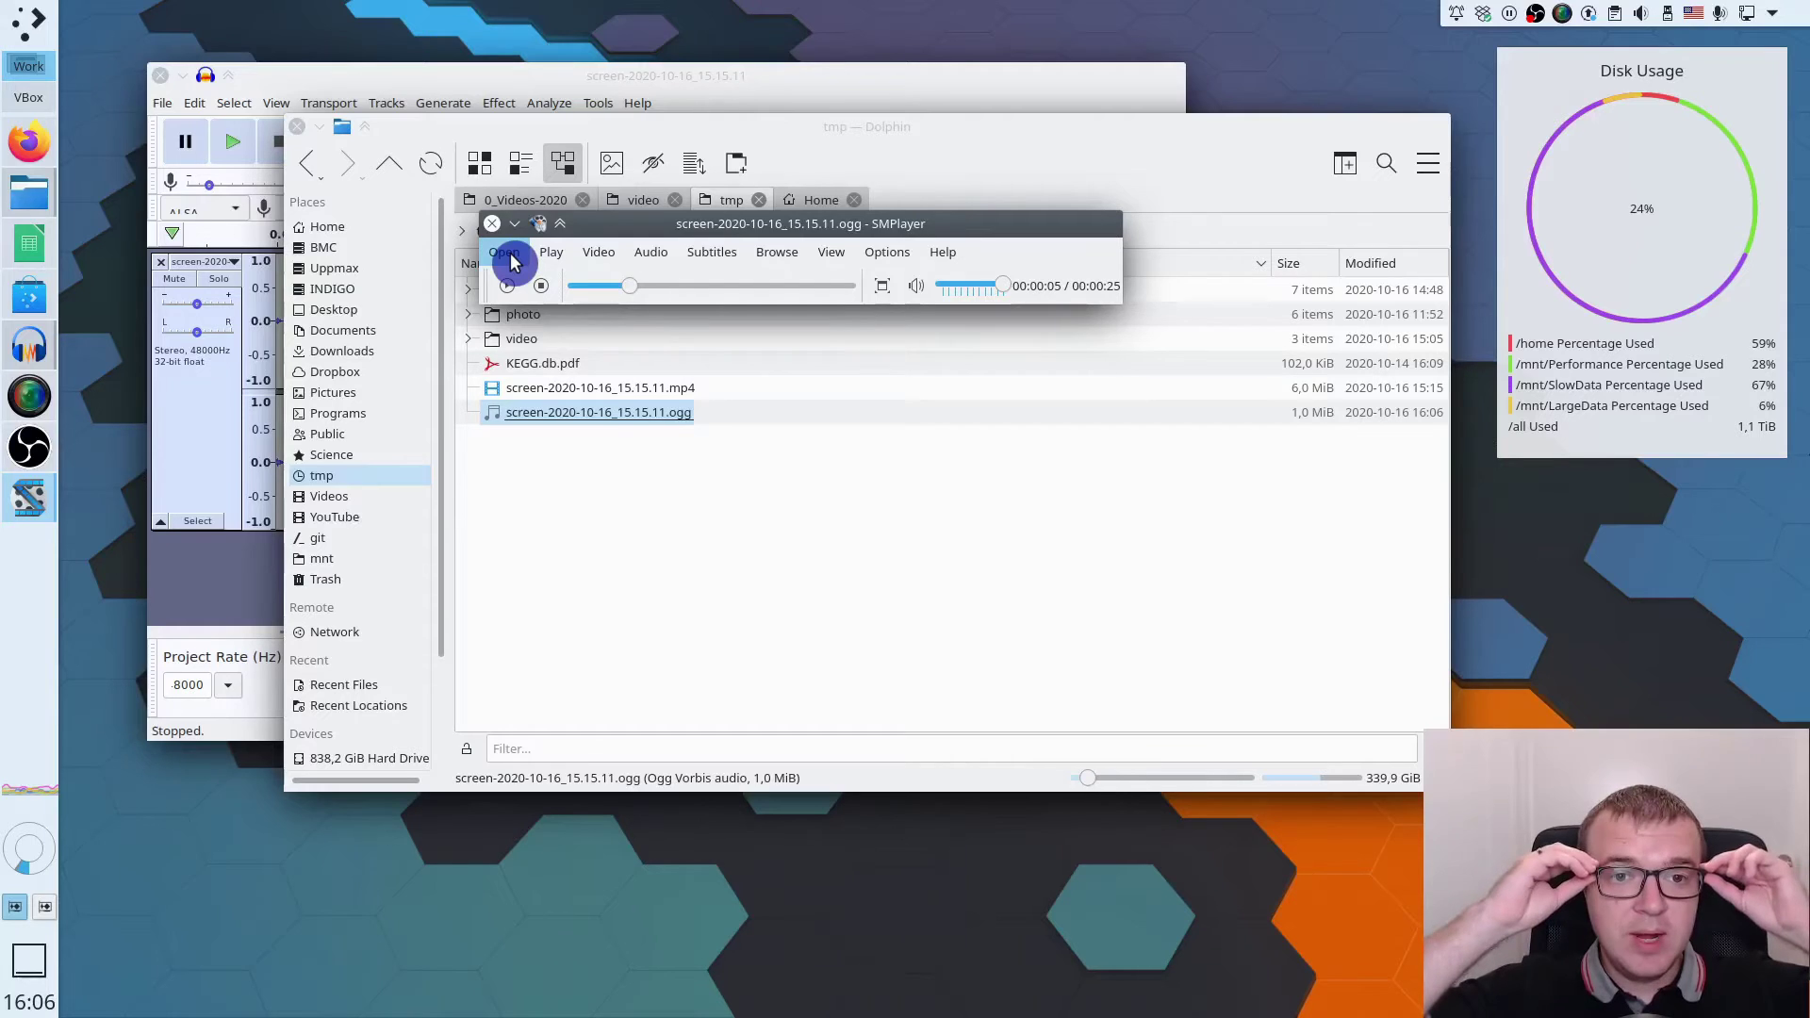
left_click(491, 223)
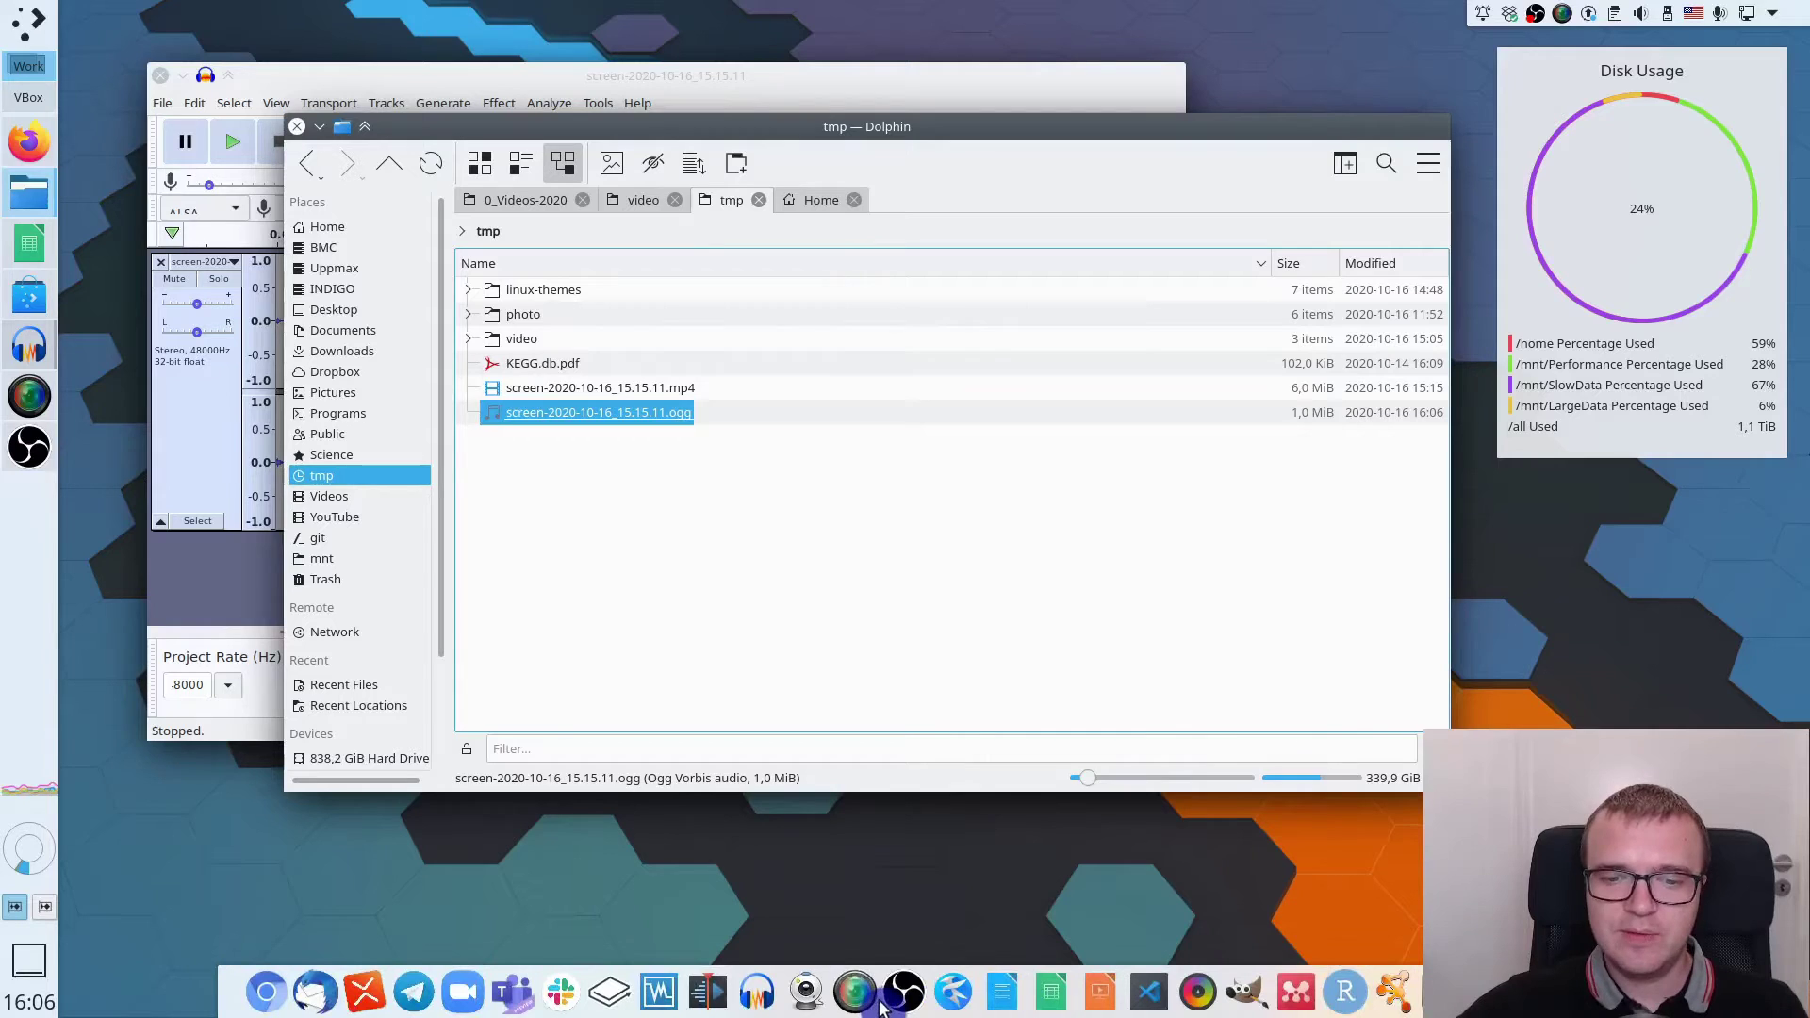
Launch Kdenlive, add the MP4 and OGG to the Project Bin, and switch to 1080p 30 fps
left_click(707, 995)
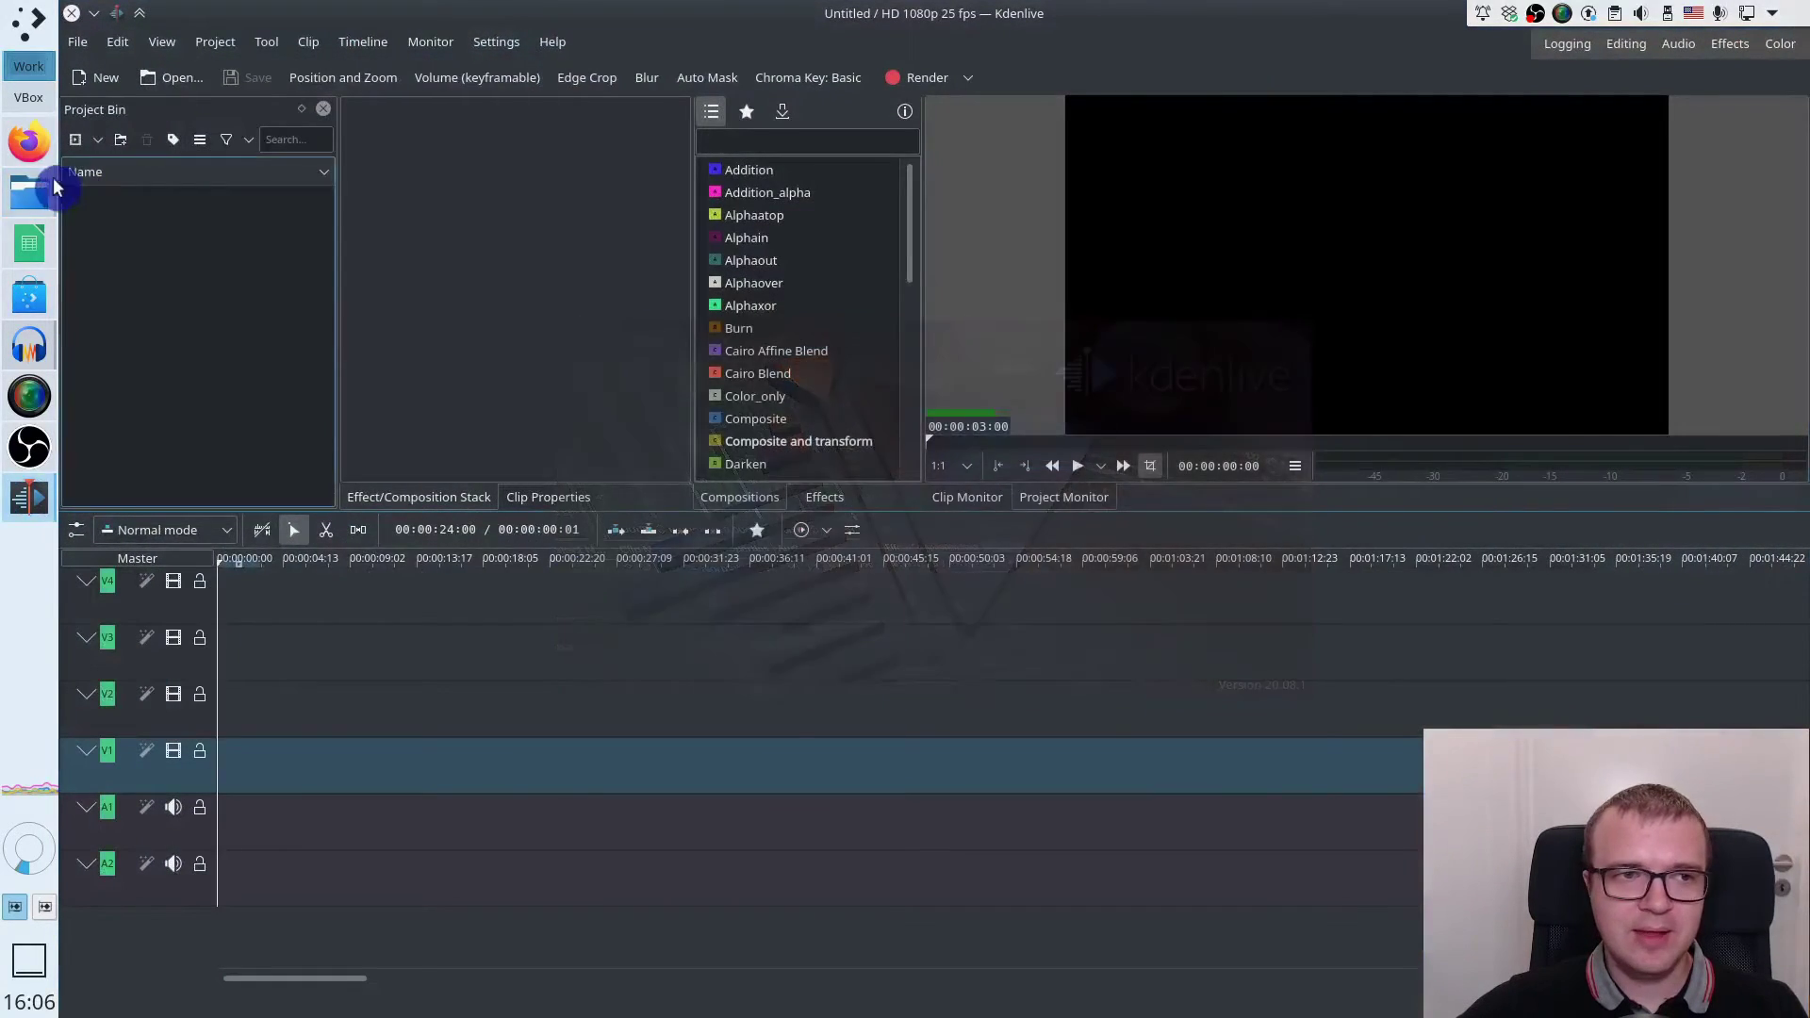
key("alt+Tab")
left_click(601, 387, "shift")
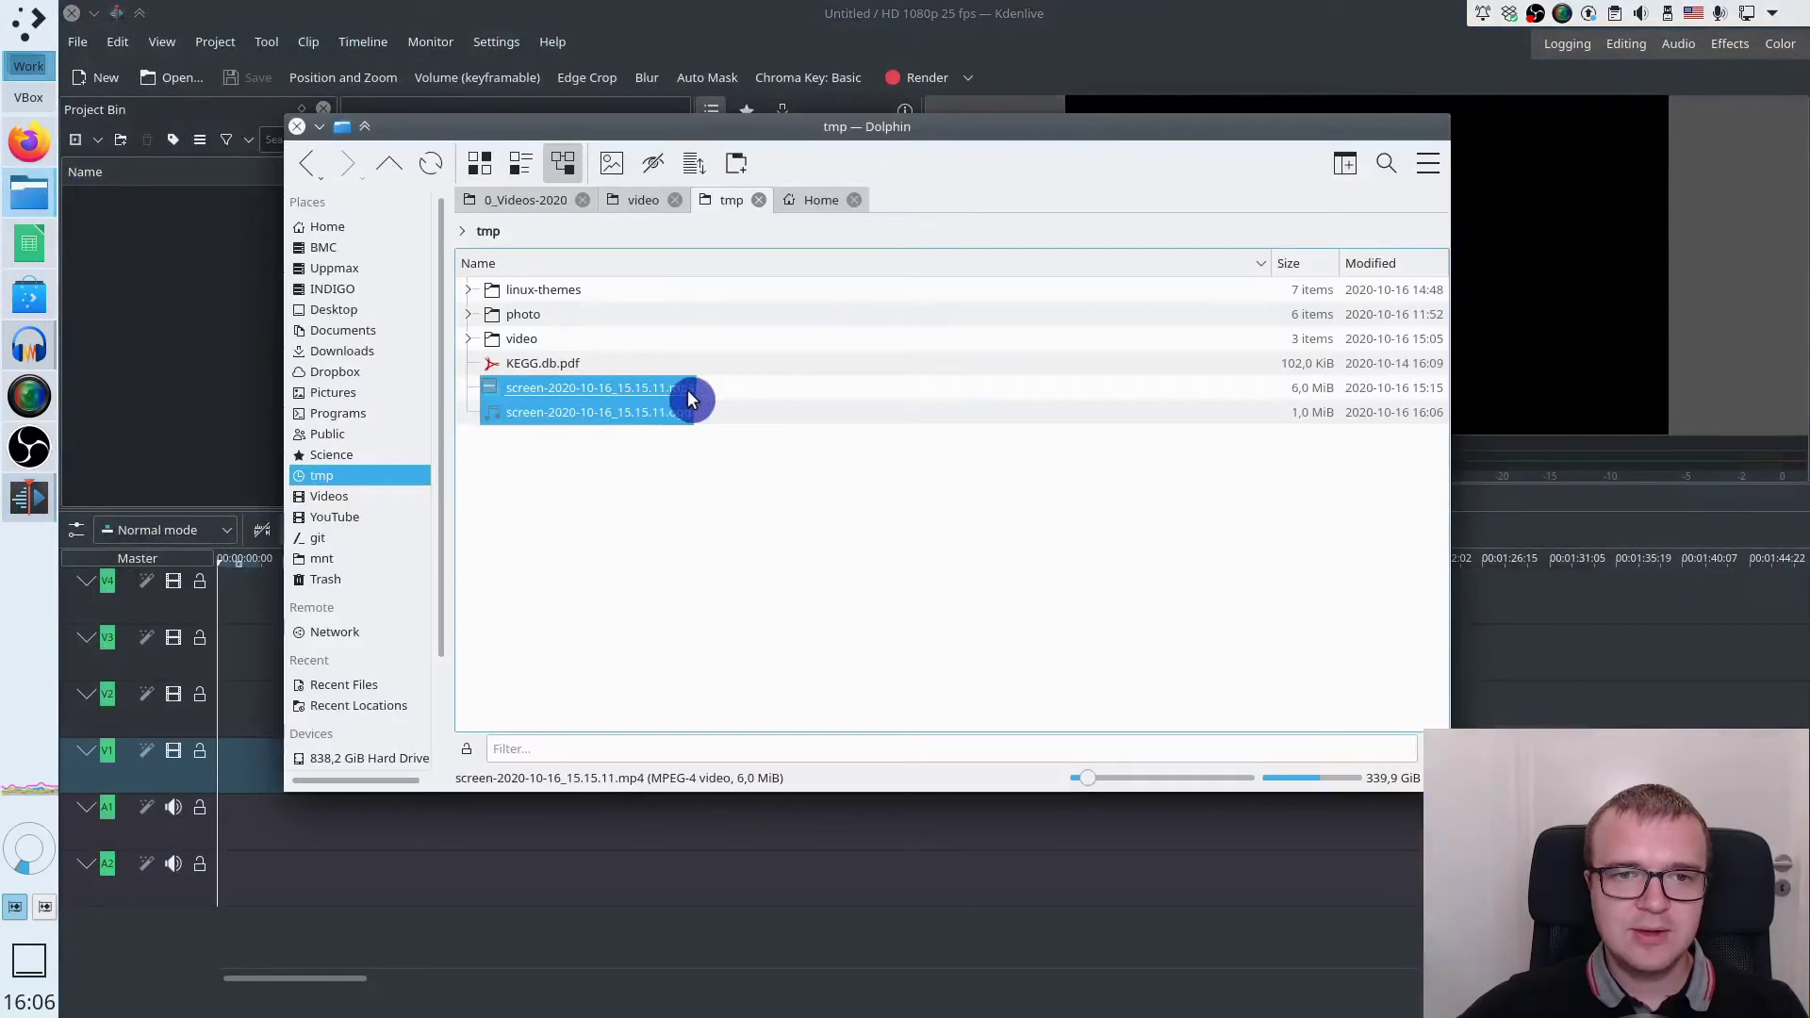
left_click_drag(602, 399, 197, 298)
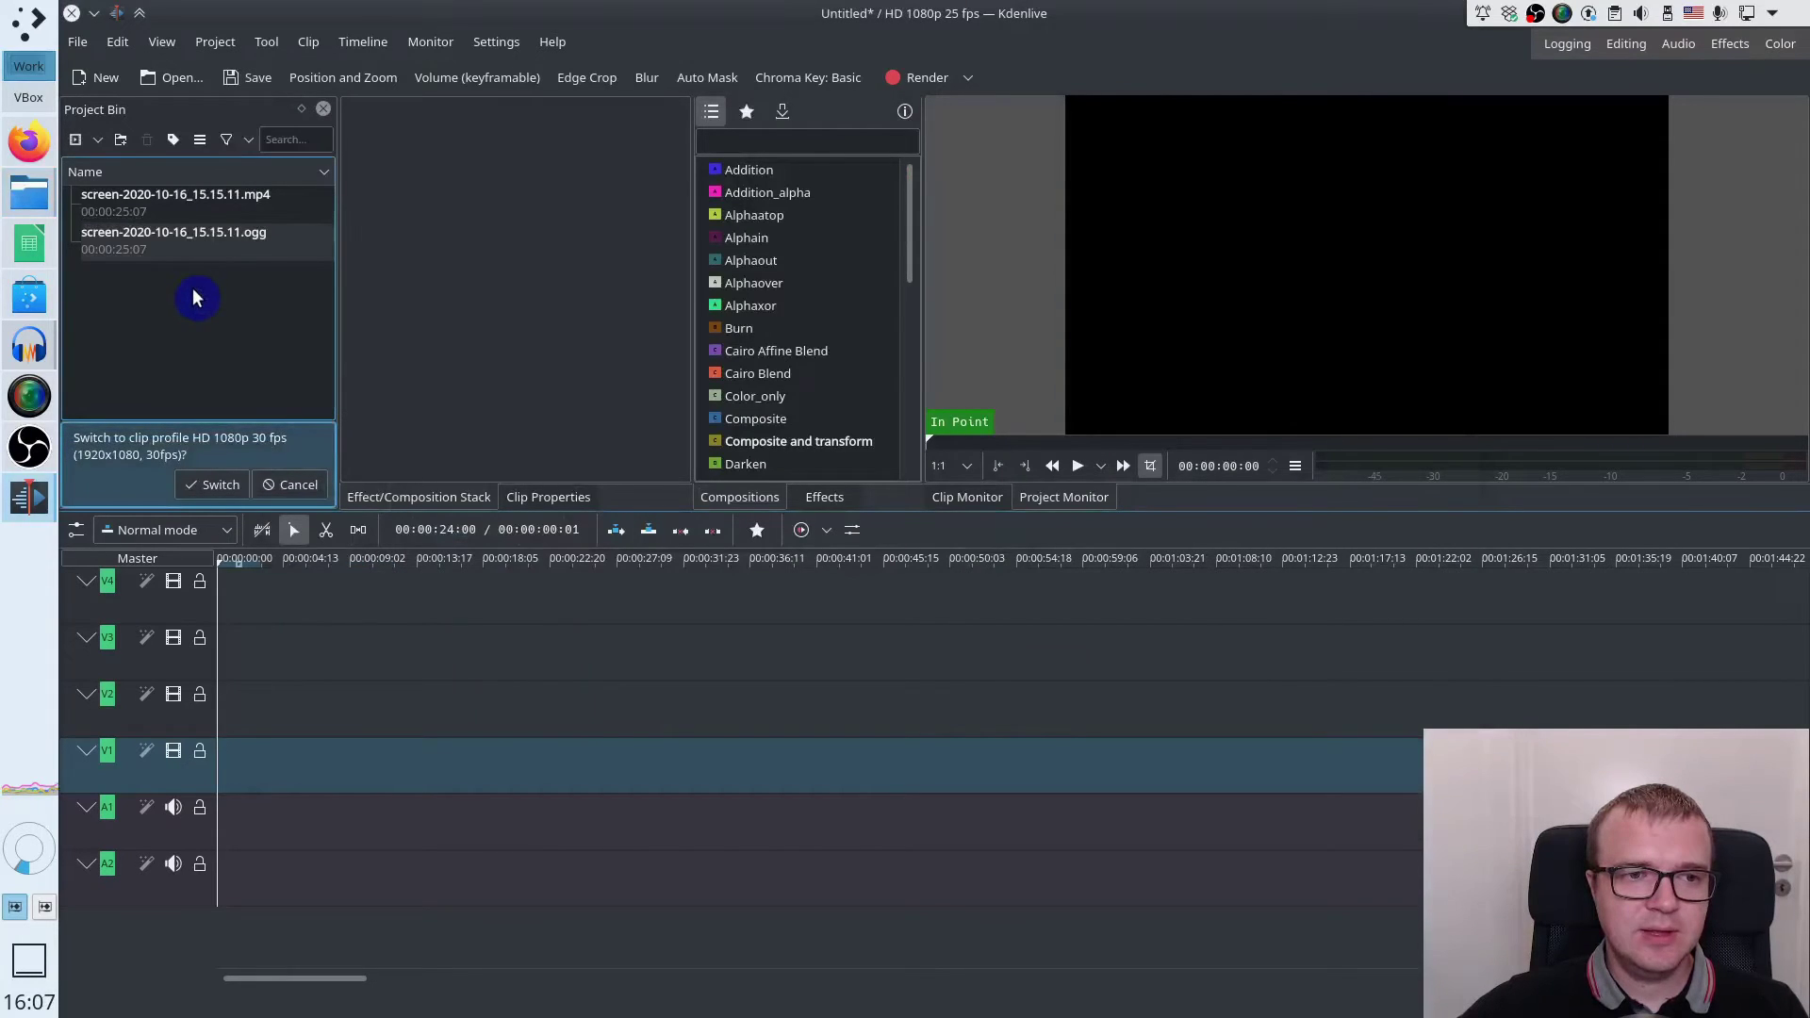
left_click(211, 488)
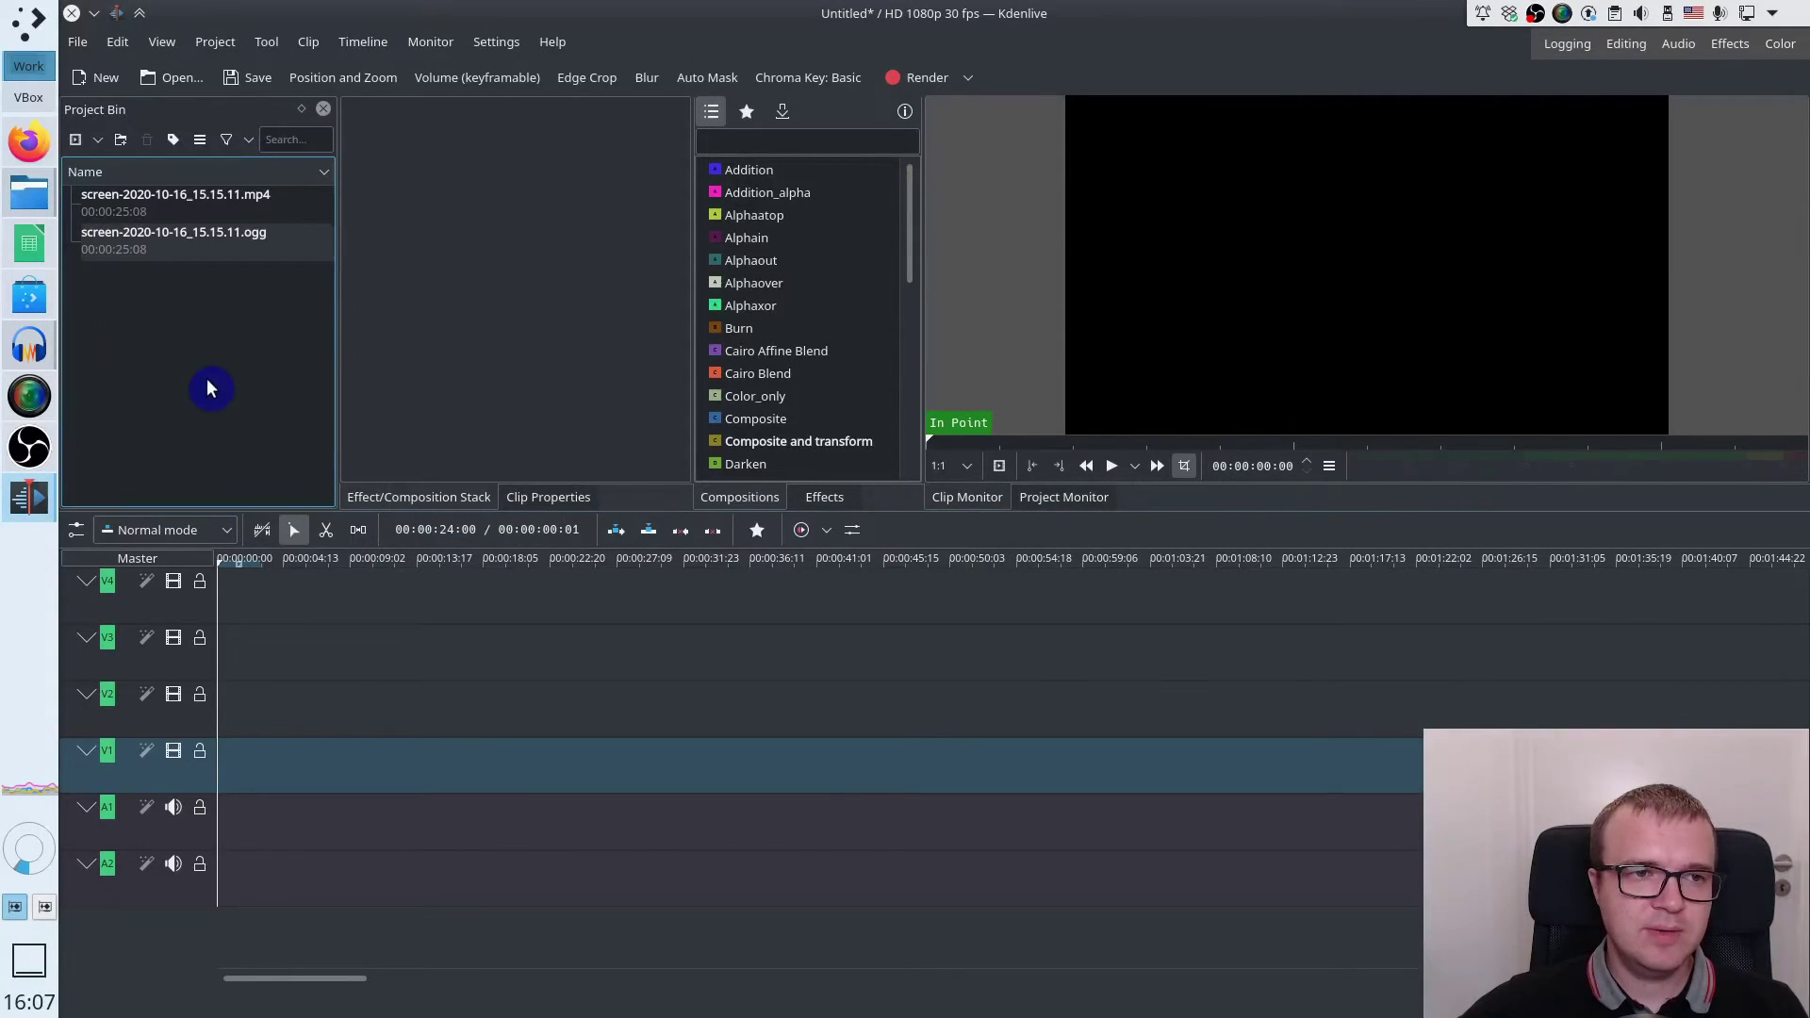
Place the MP4 clip on the timeline and slide the OGG onto audio track A2 beneath it
left_click_drag(175, 199, 439, 764)
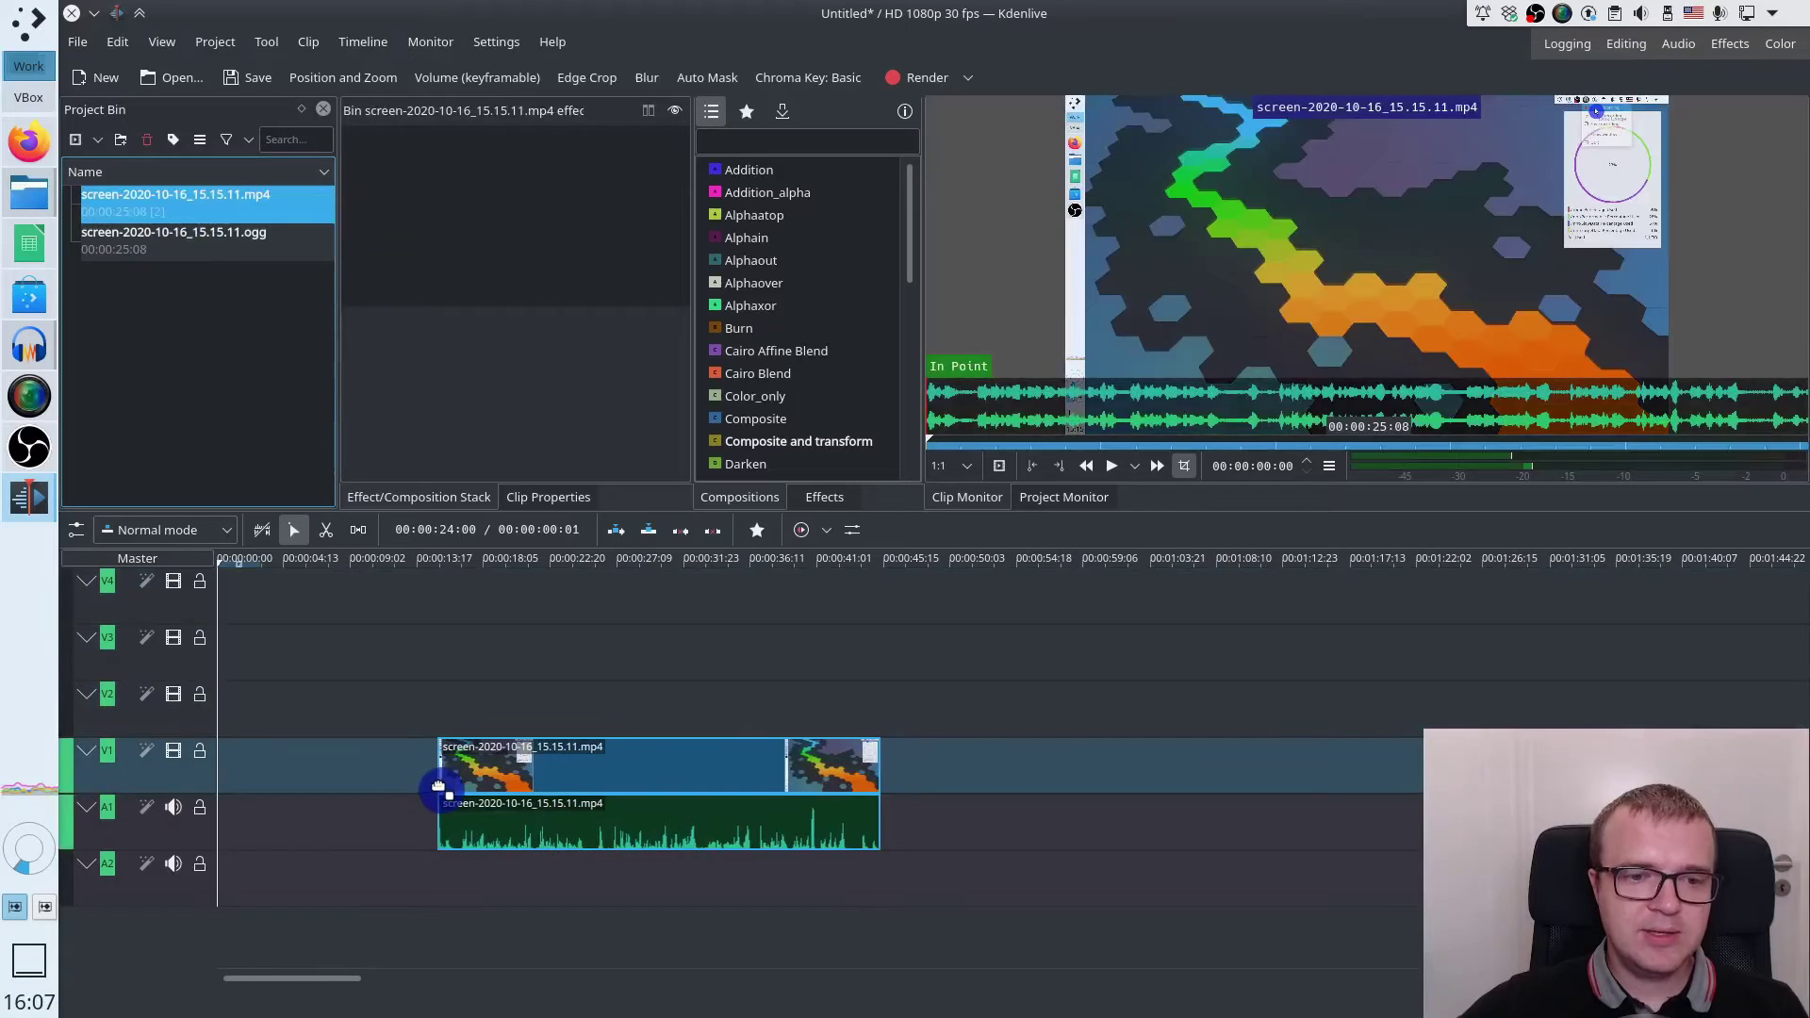
left_click(482, 828)
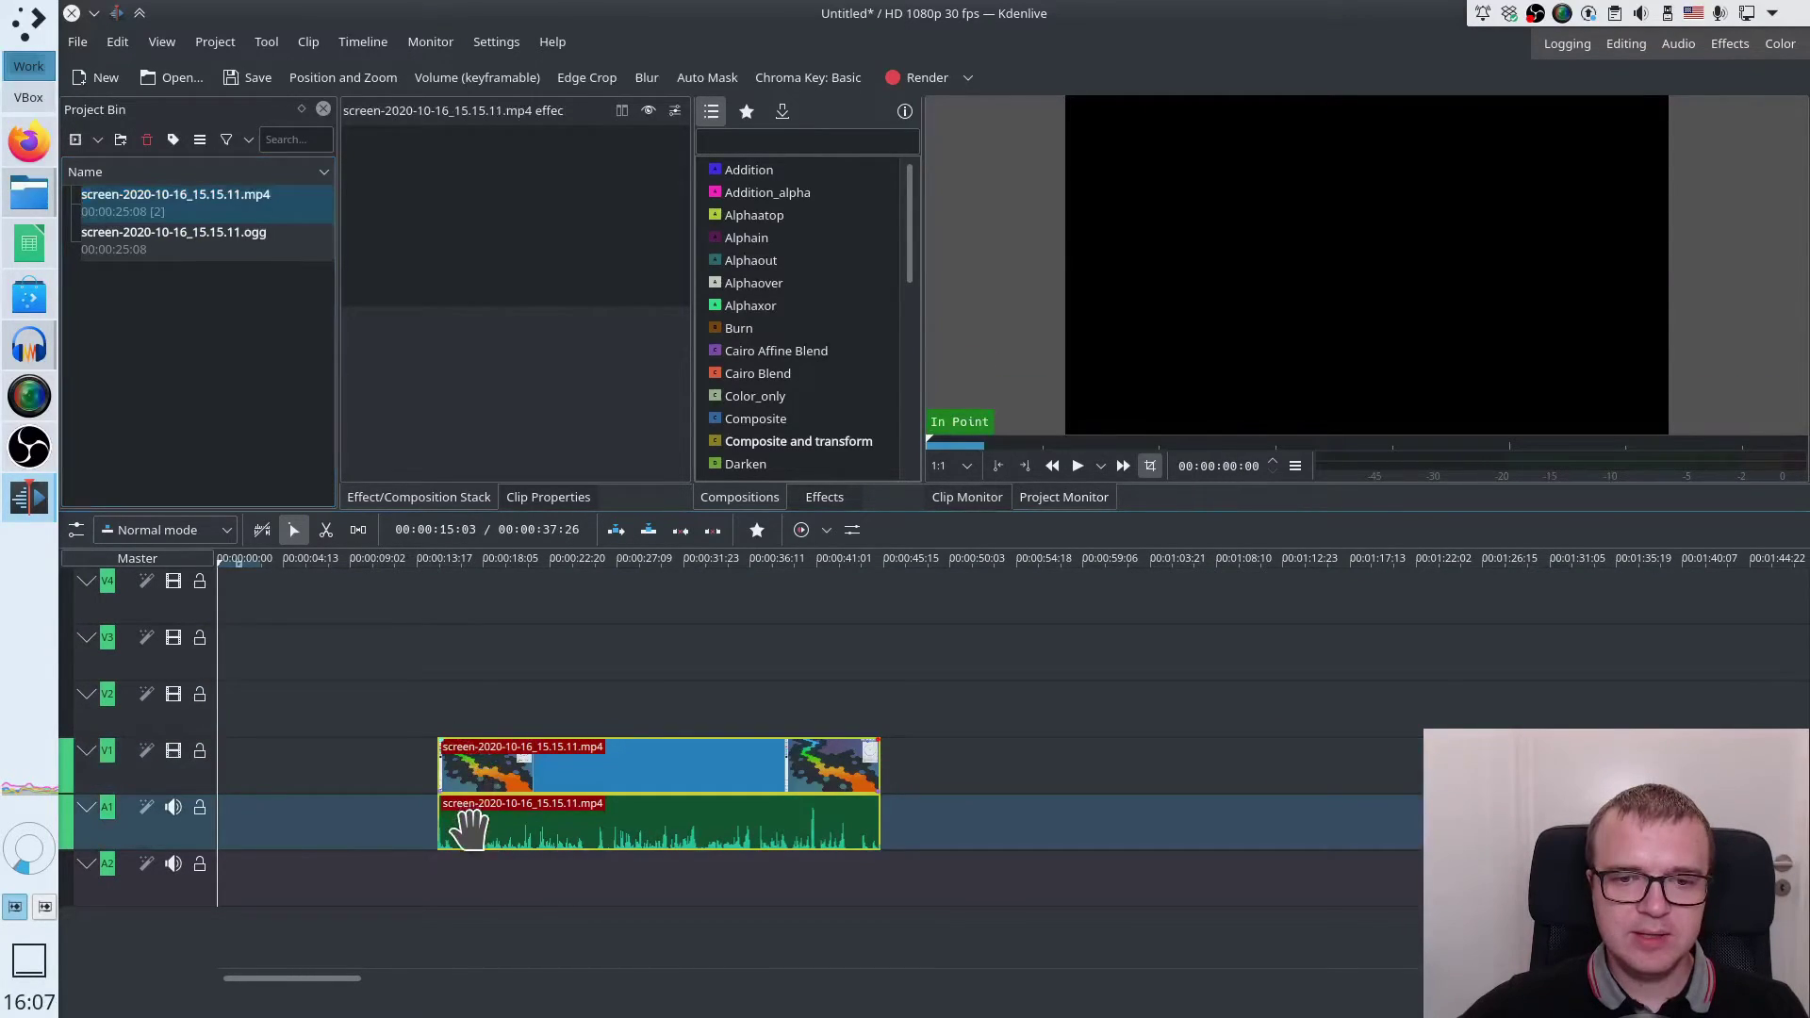
left_click(223, 243)
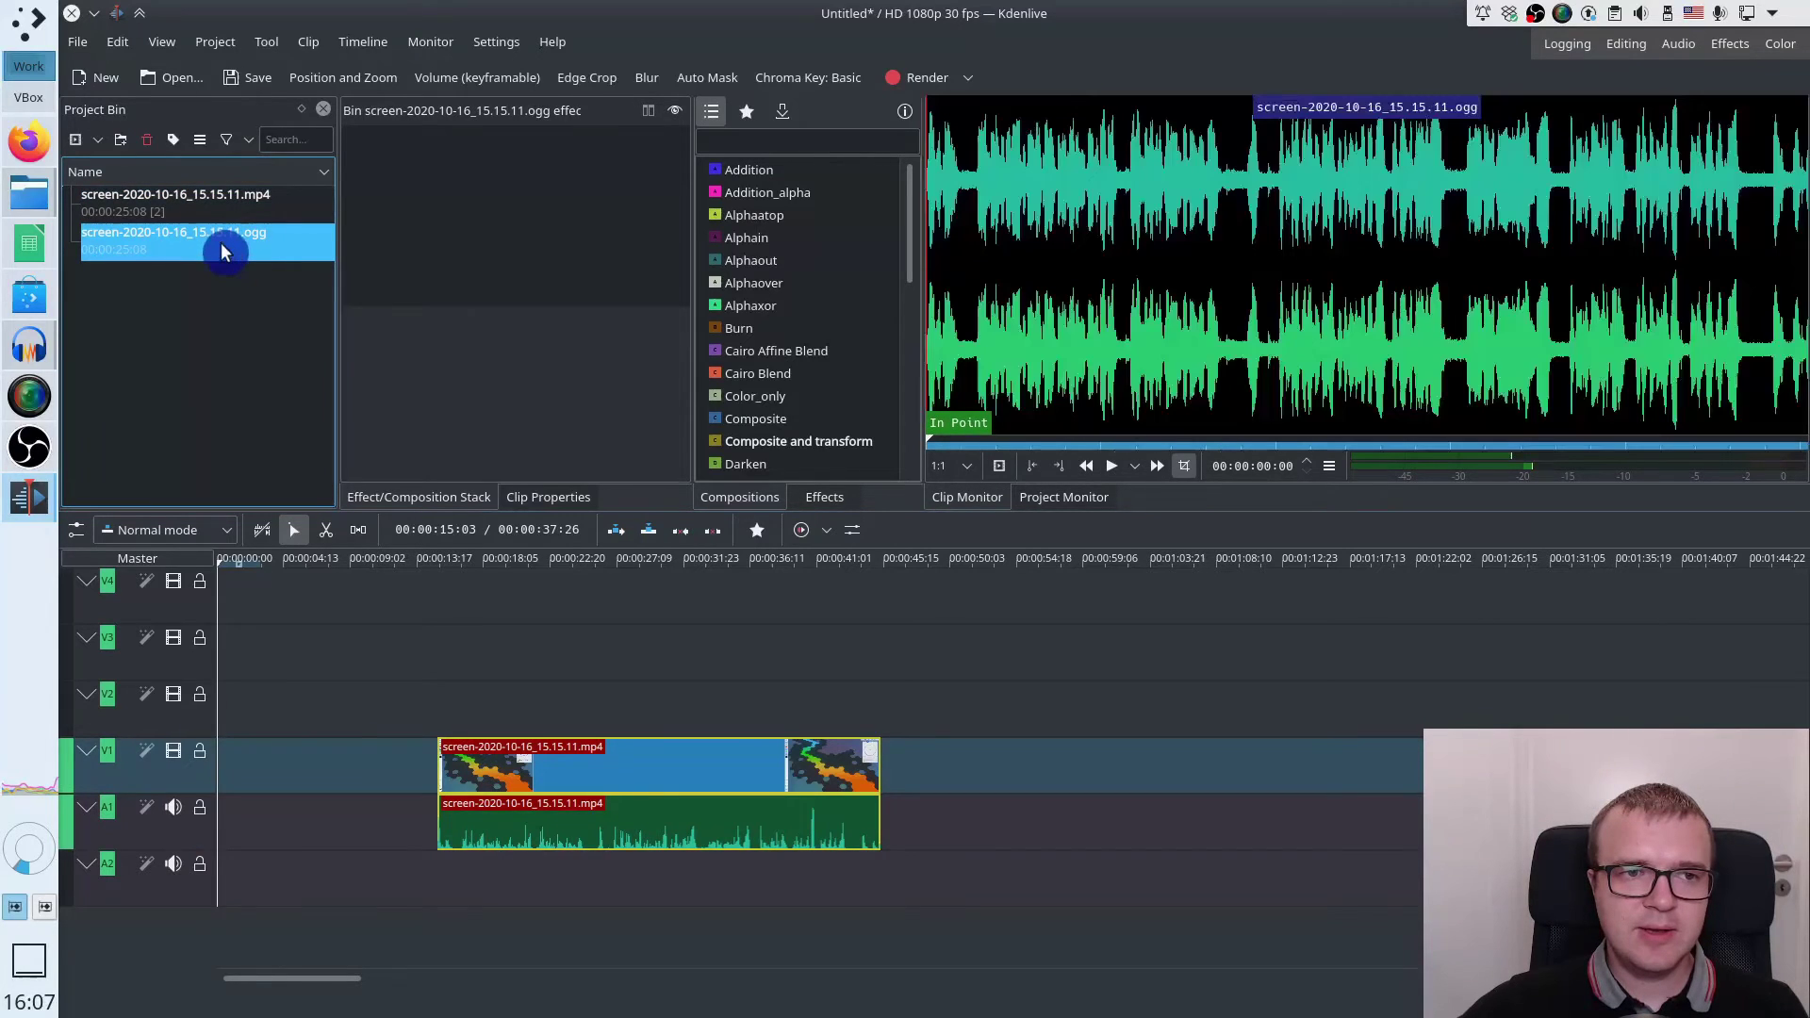
mouse_move(223, 244)
left_mouse_down()
mouse_move(359, 878)
mouse_move(623, 884)
left_mouse_up()
scroll(425, 890, "up", 2)
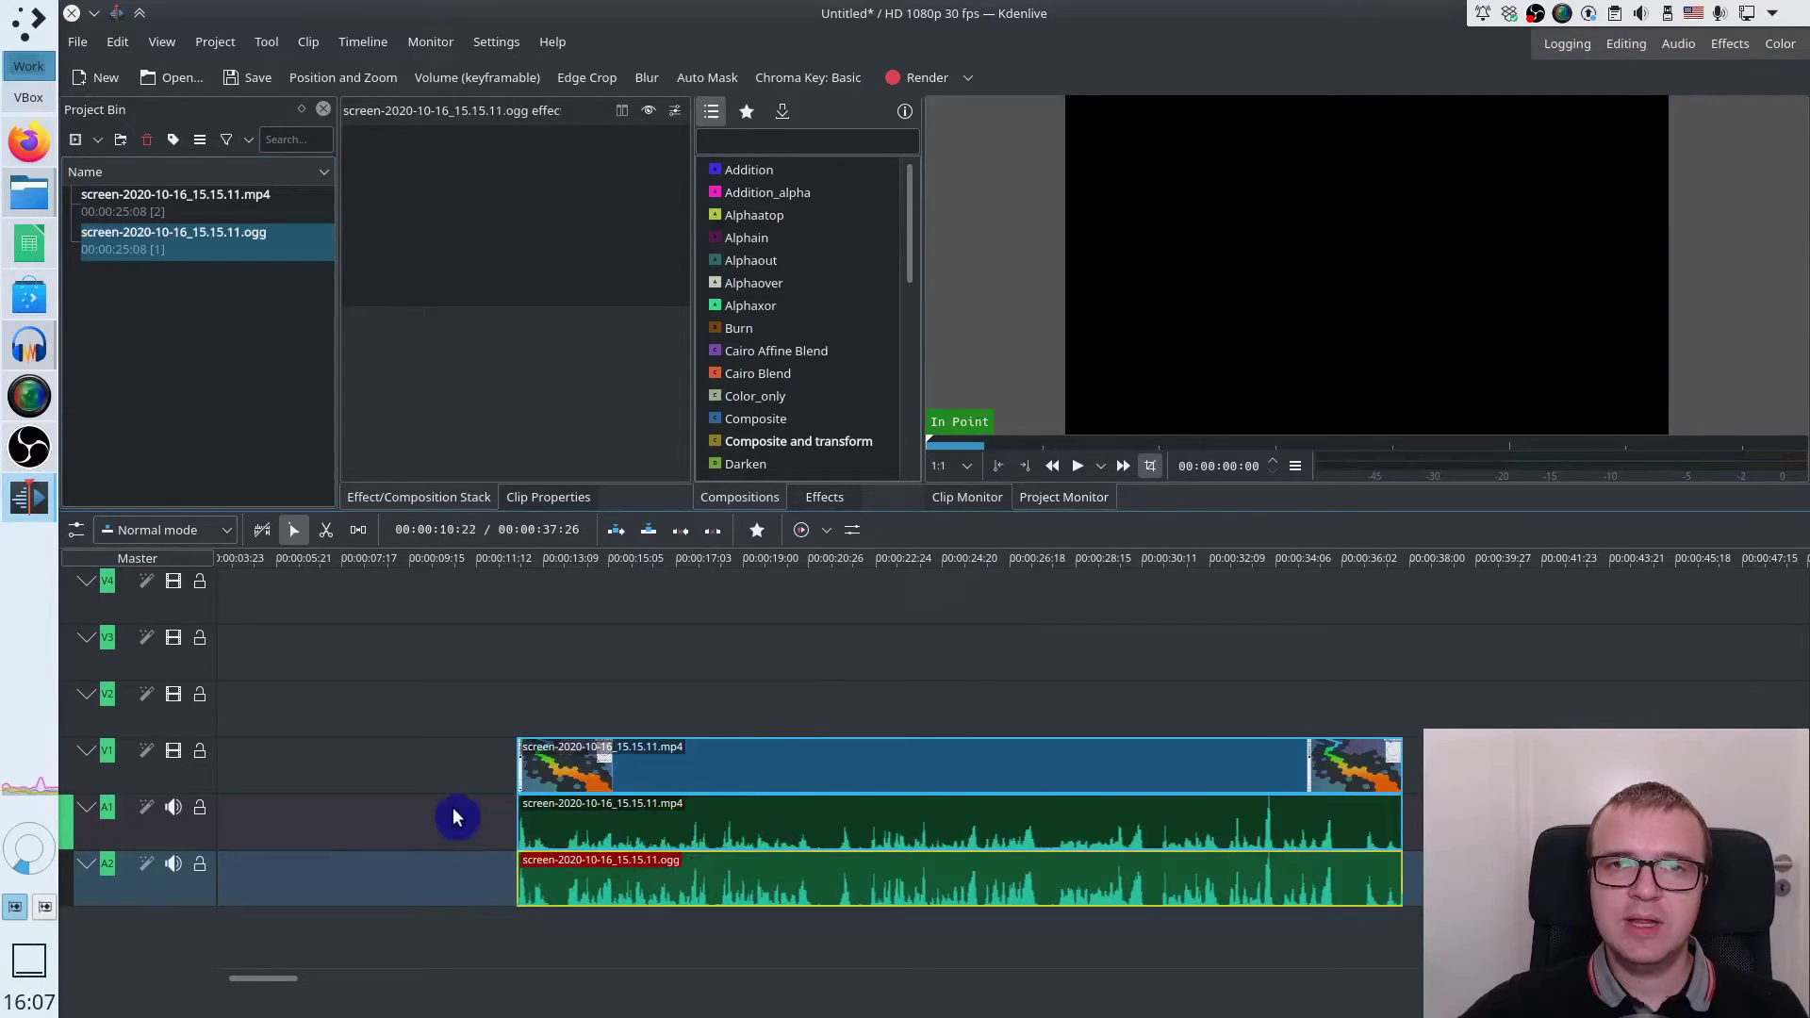
left_click_drag(644, 884, 507, 888)
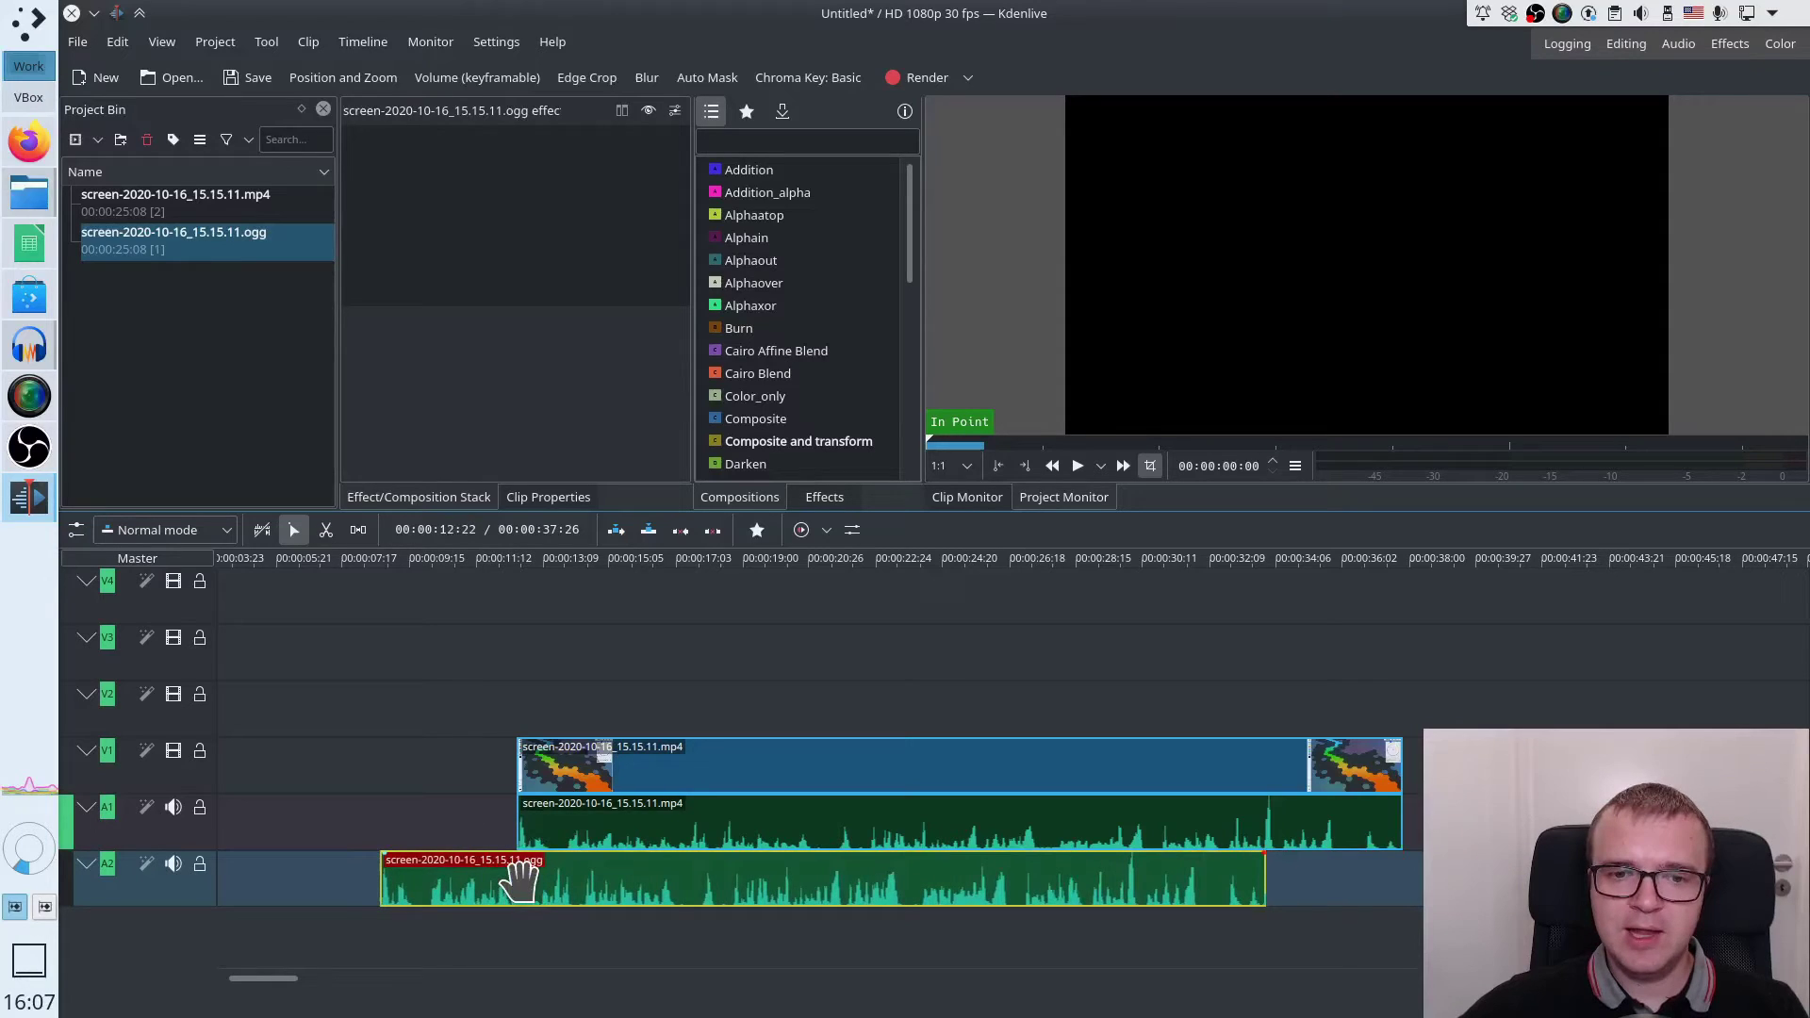
Set the MP4 audio as the audio reference and align the OGG clip to it
left_click(615, 818)
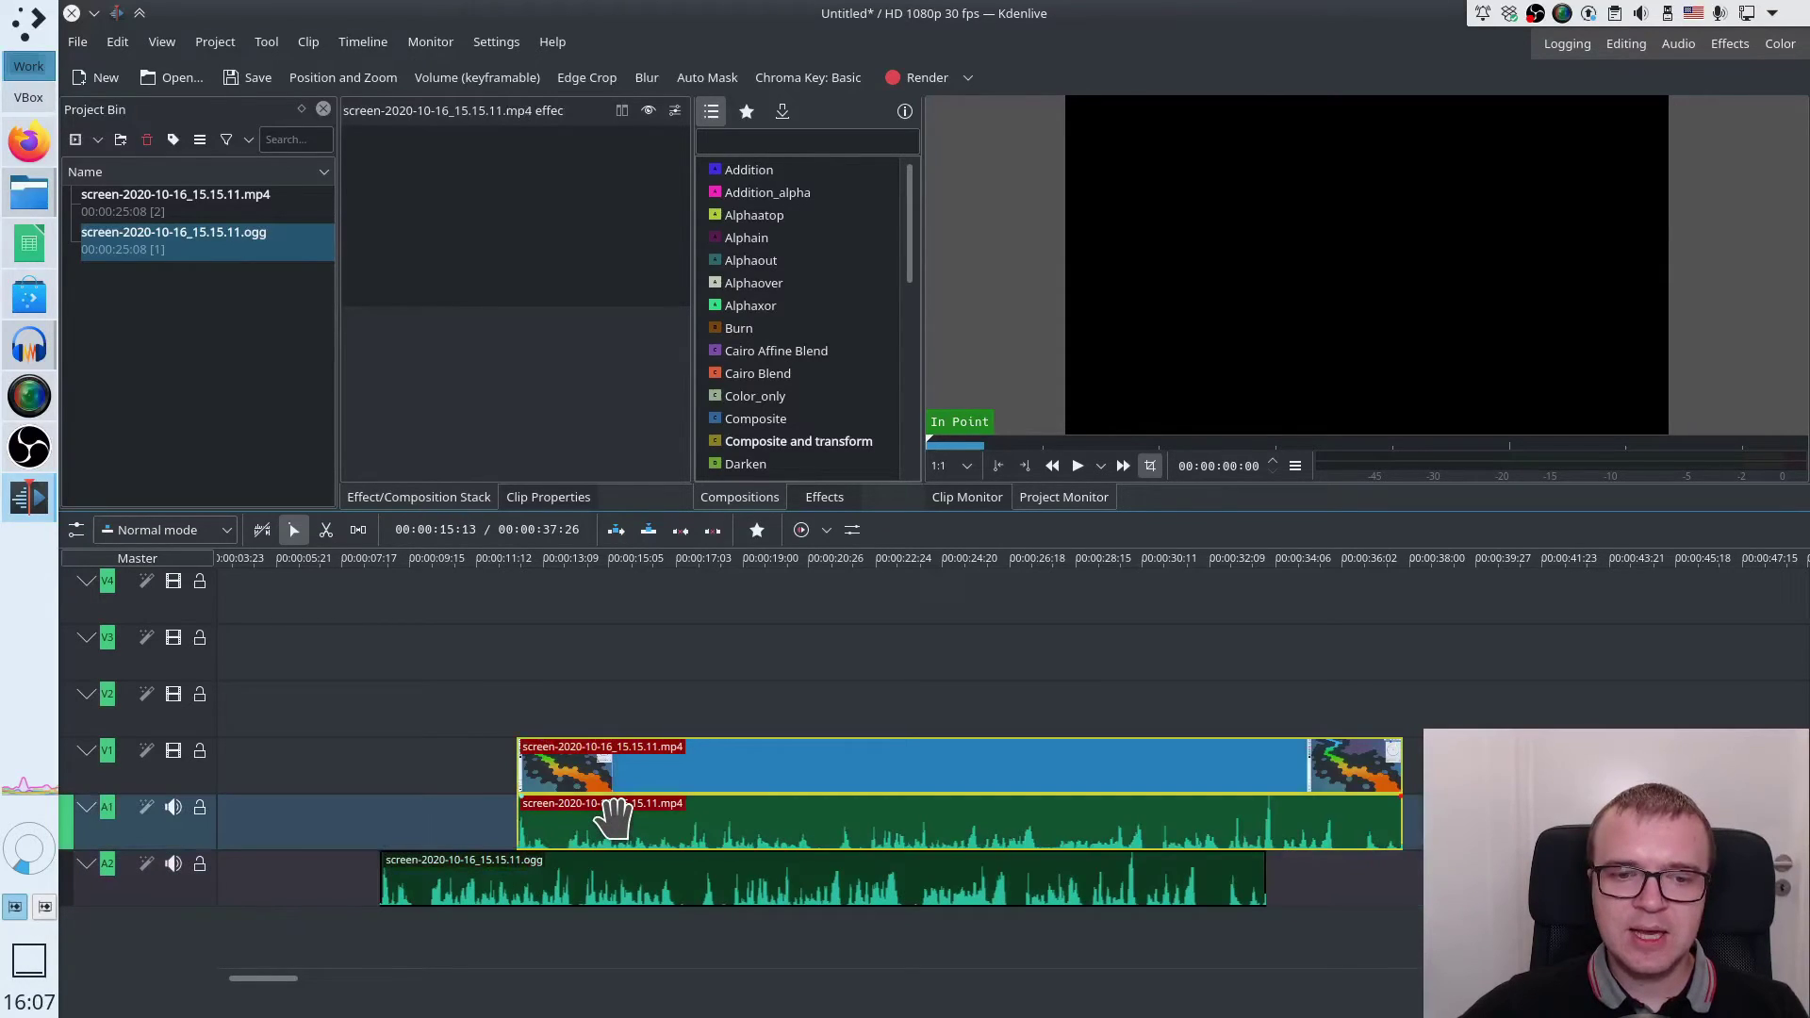
right_click(742, 820)
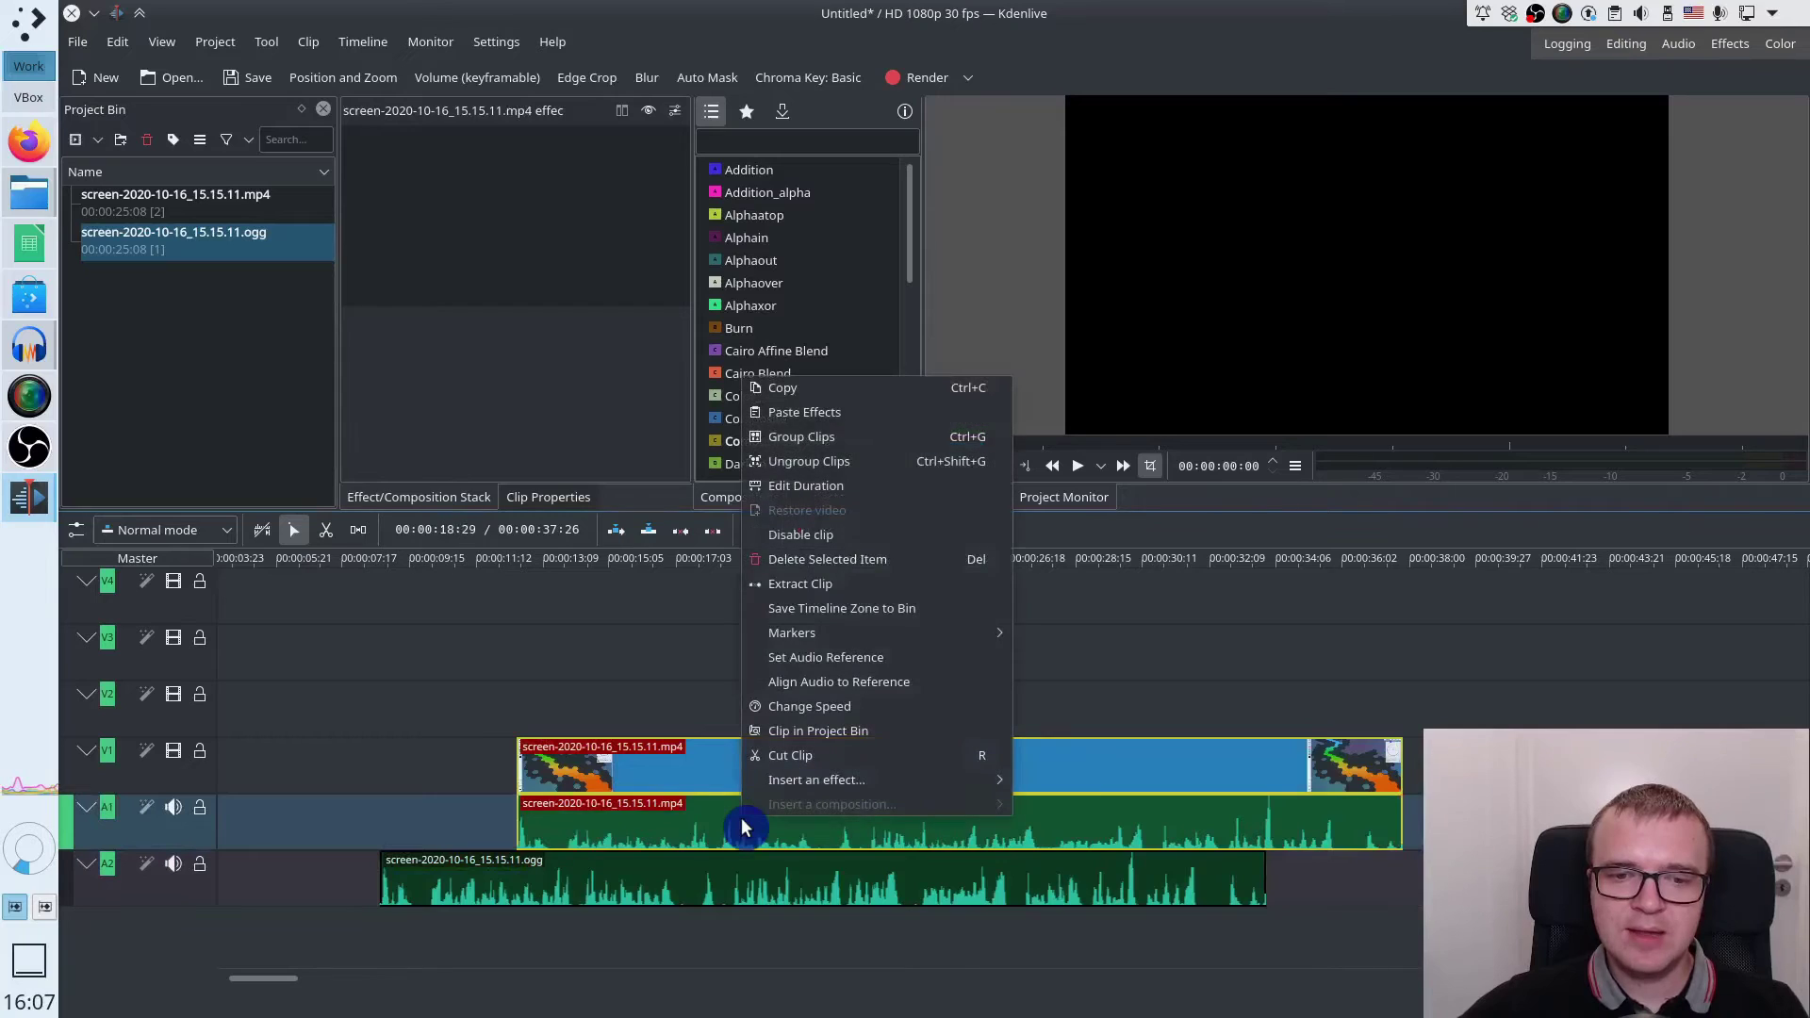
left_click(831, 658)
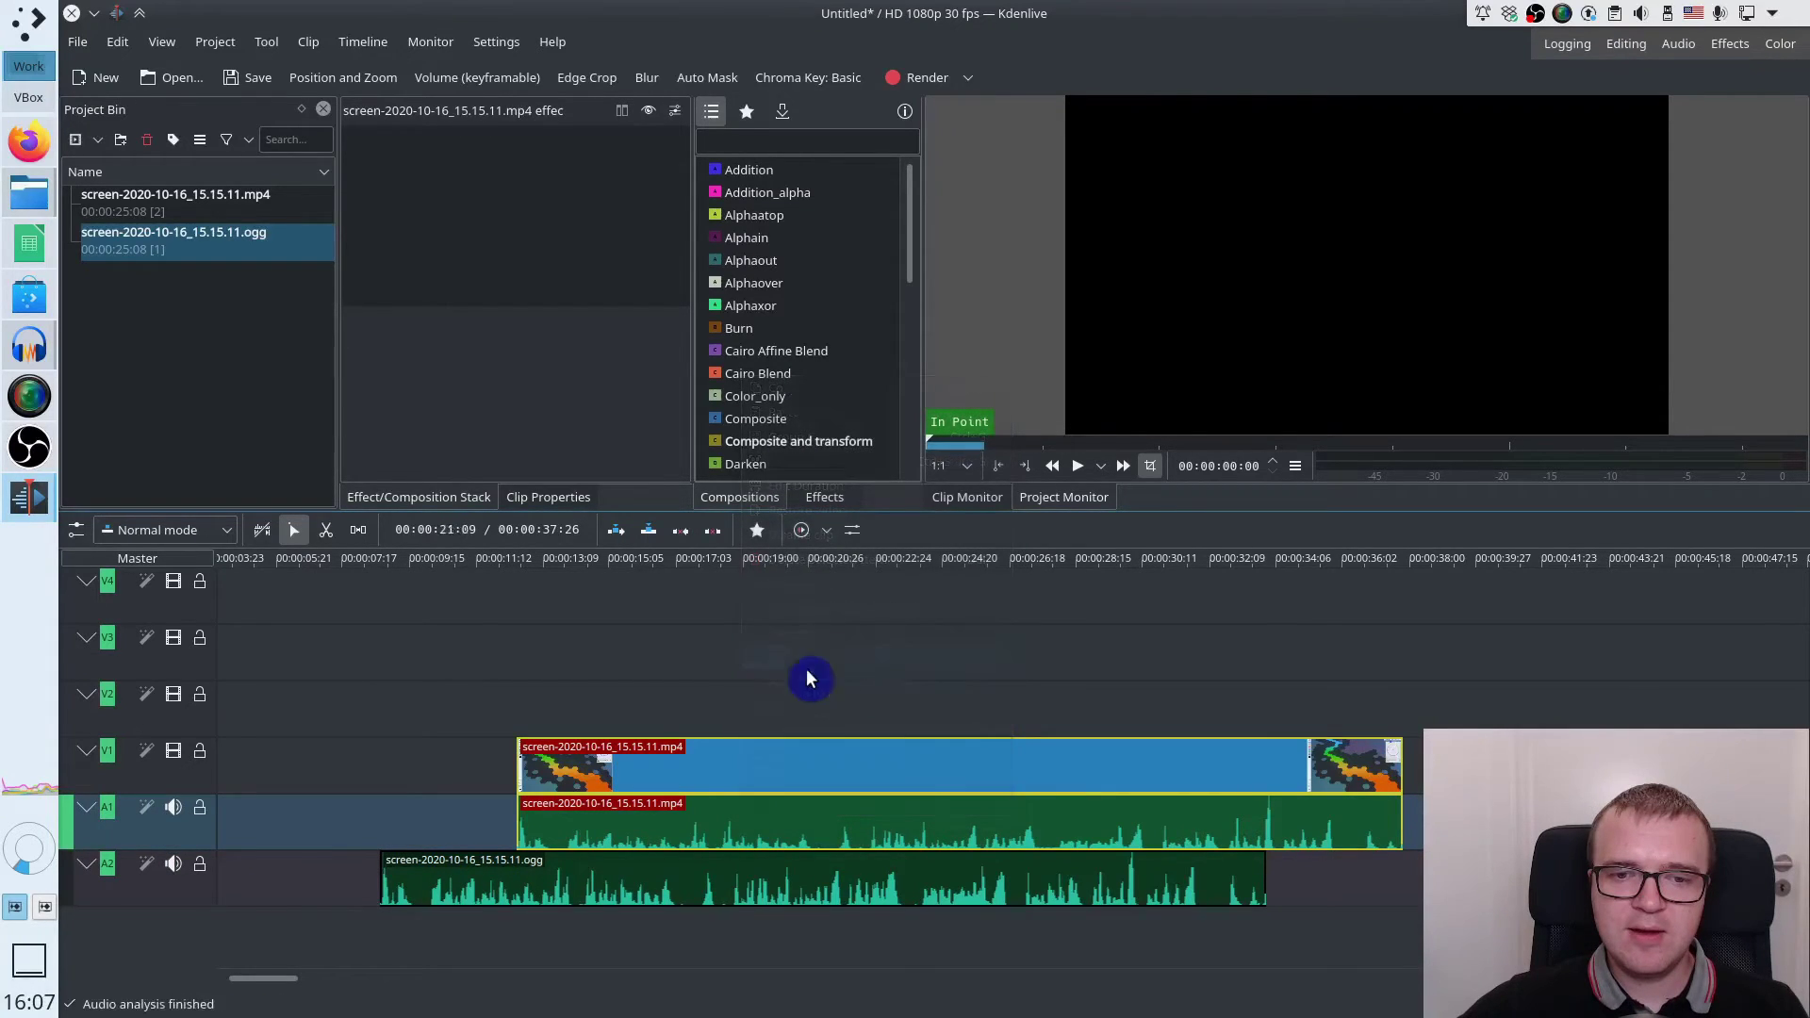
left_click(467, 879)
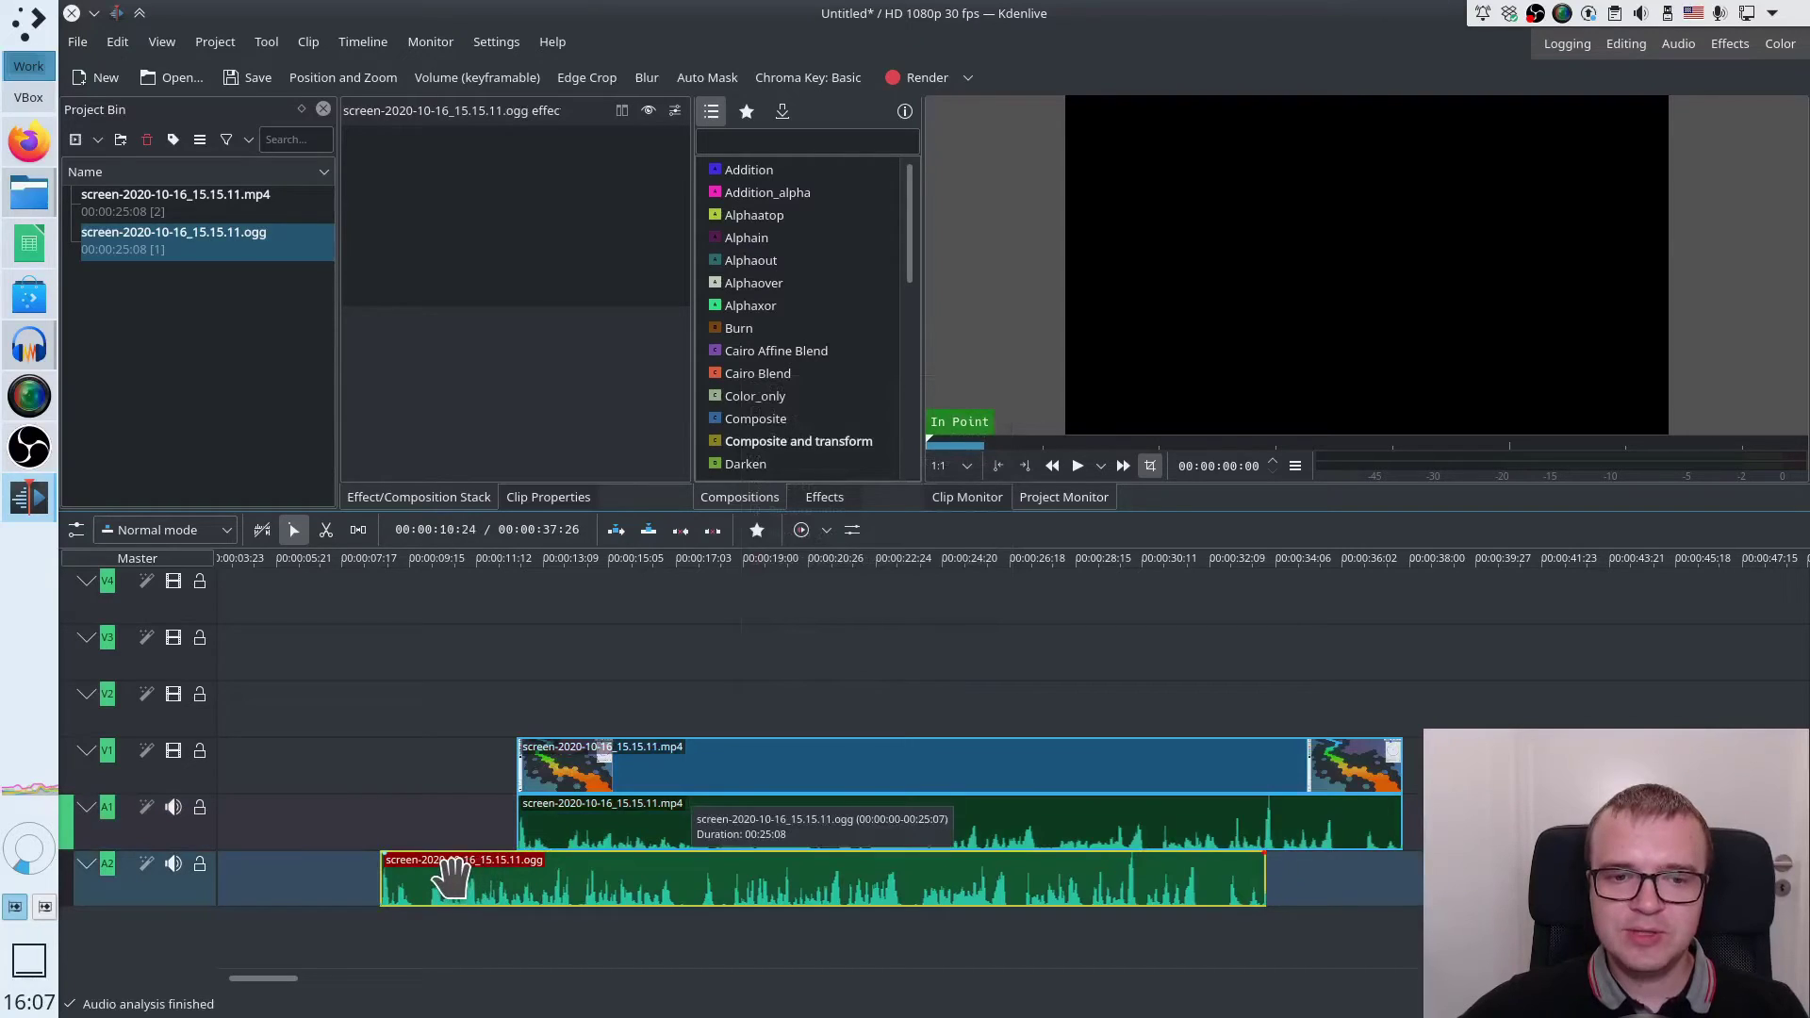
right_click(457, 887)
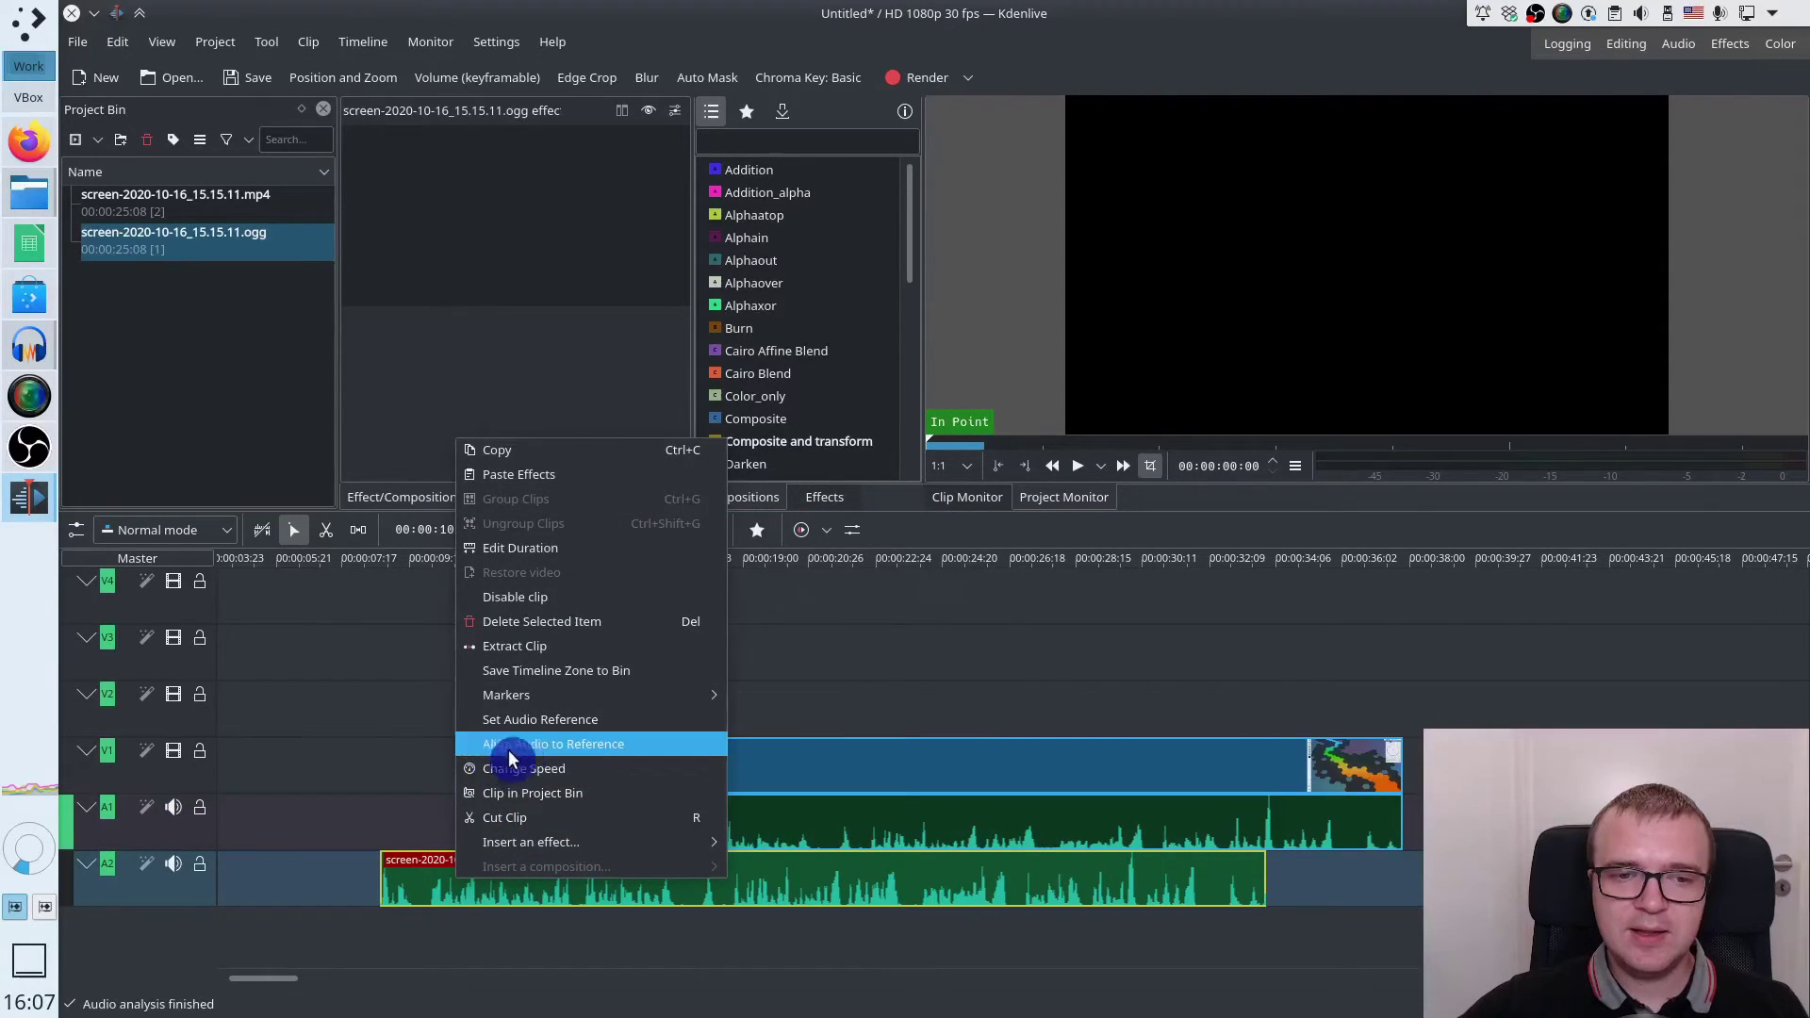
left_click(542, 746)
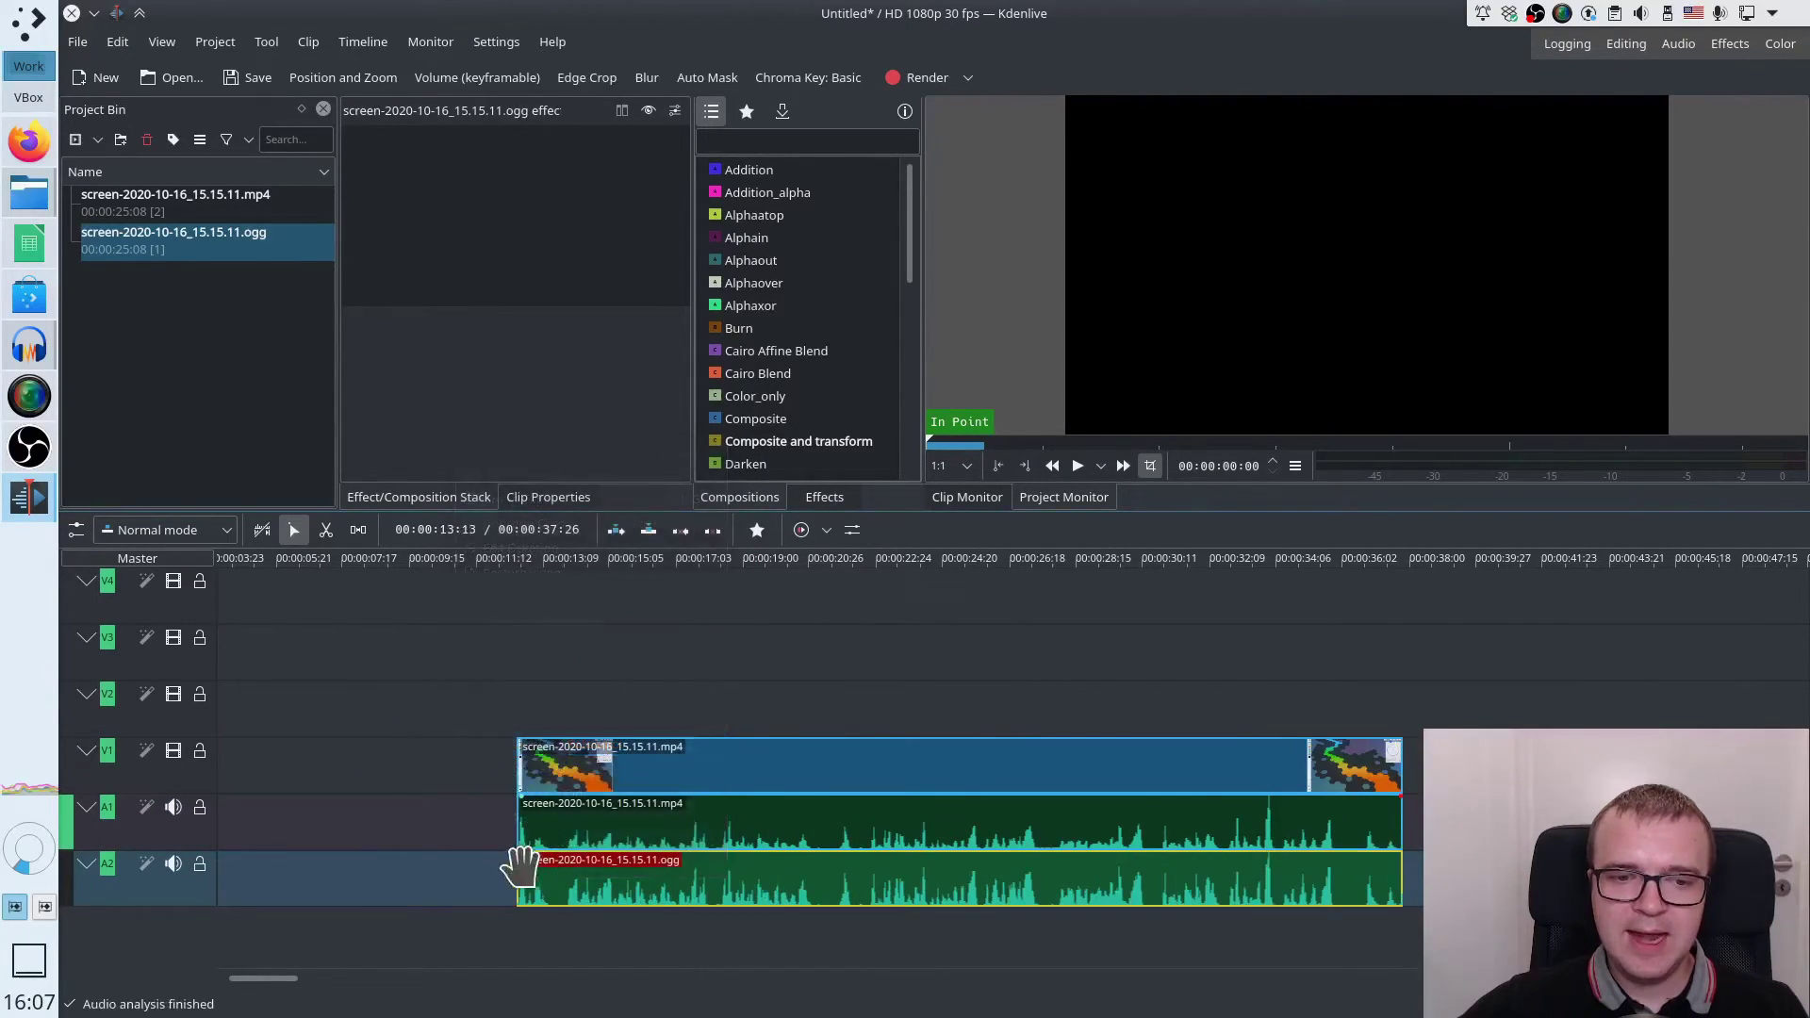
scroll(517, 866, "up", 2)
scroll(519, 867, "down", 2)
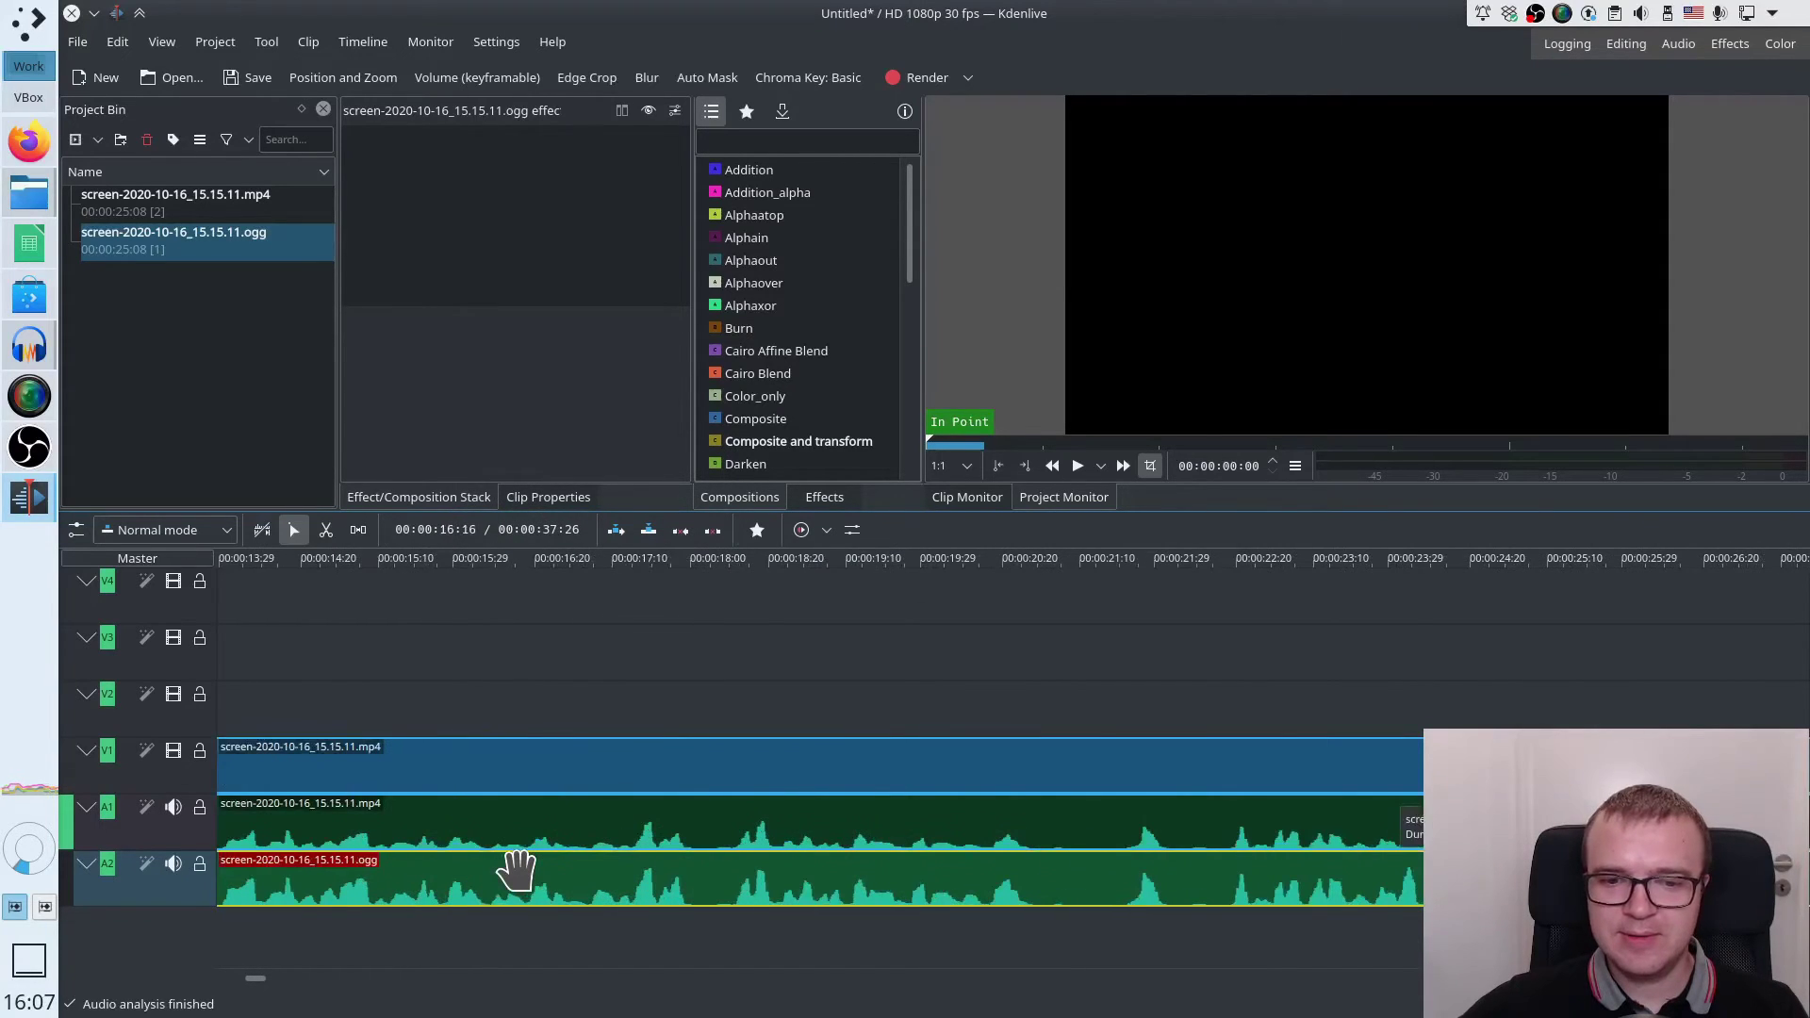
scroll(518, 866, "up", 3)
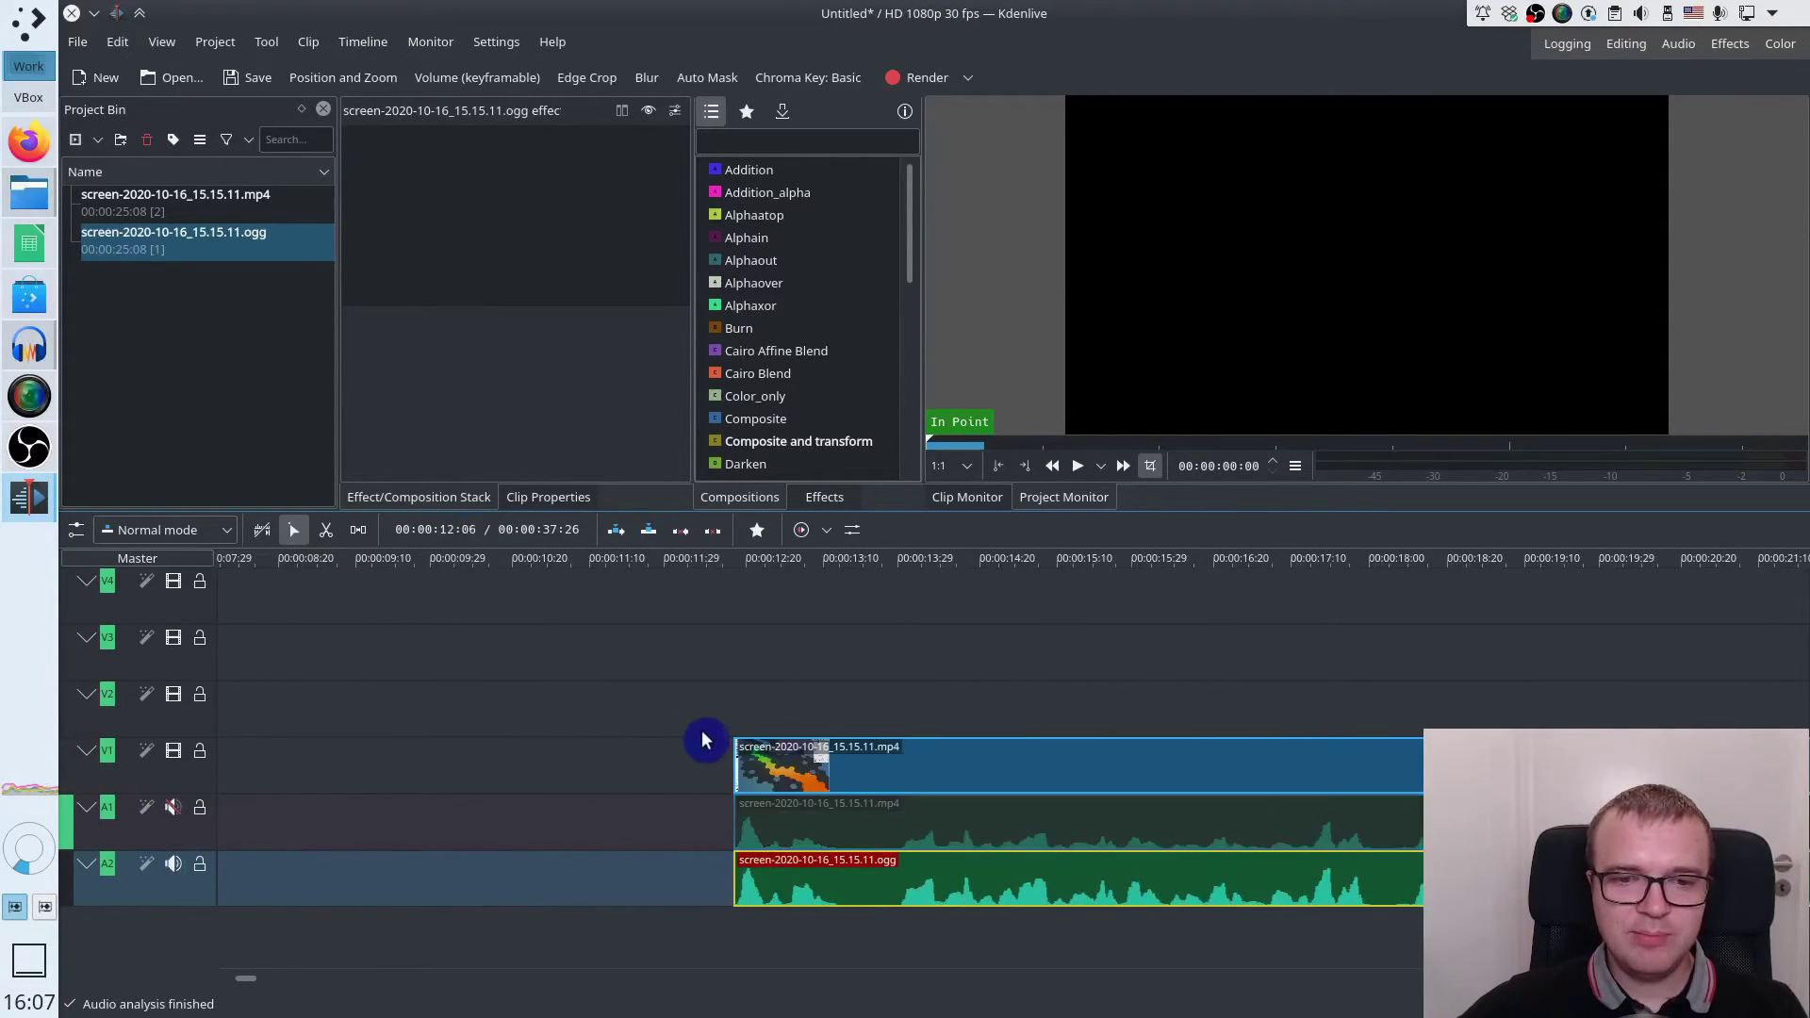
key("space")
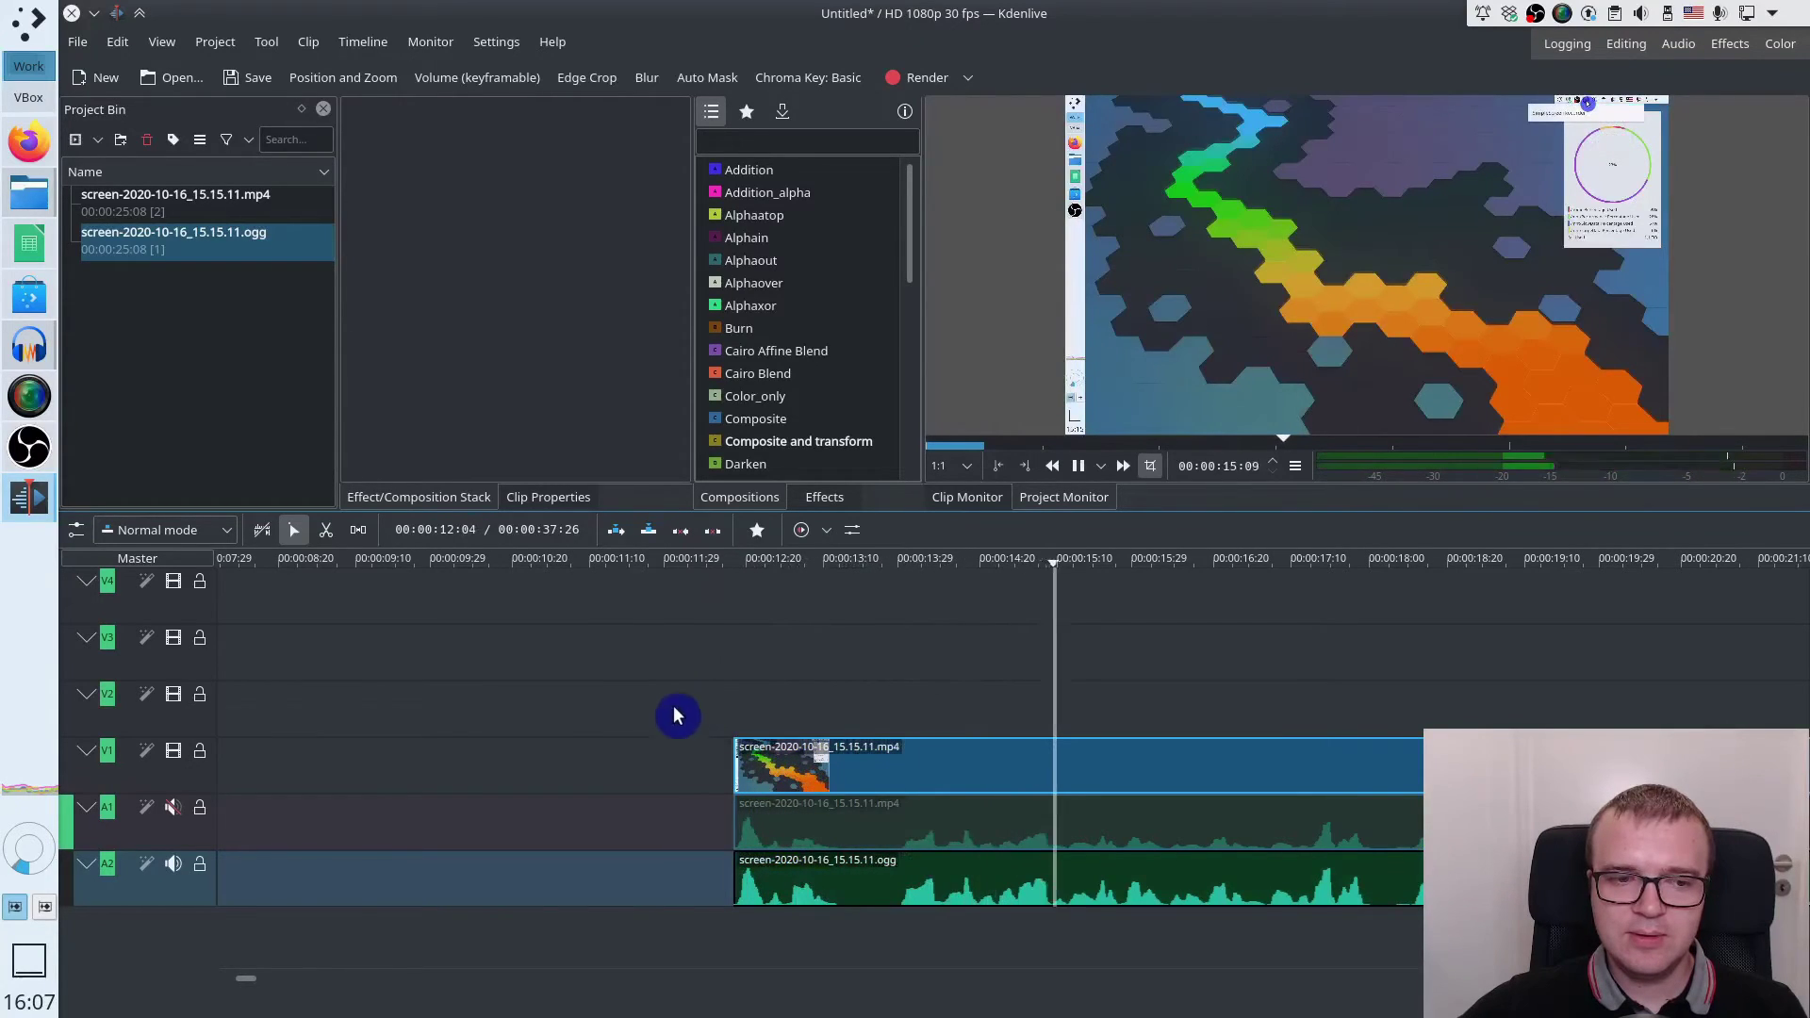
left_click(171, 807)
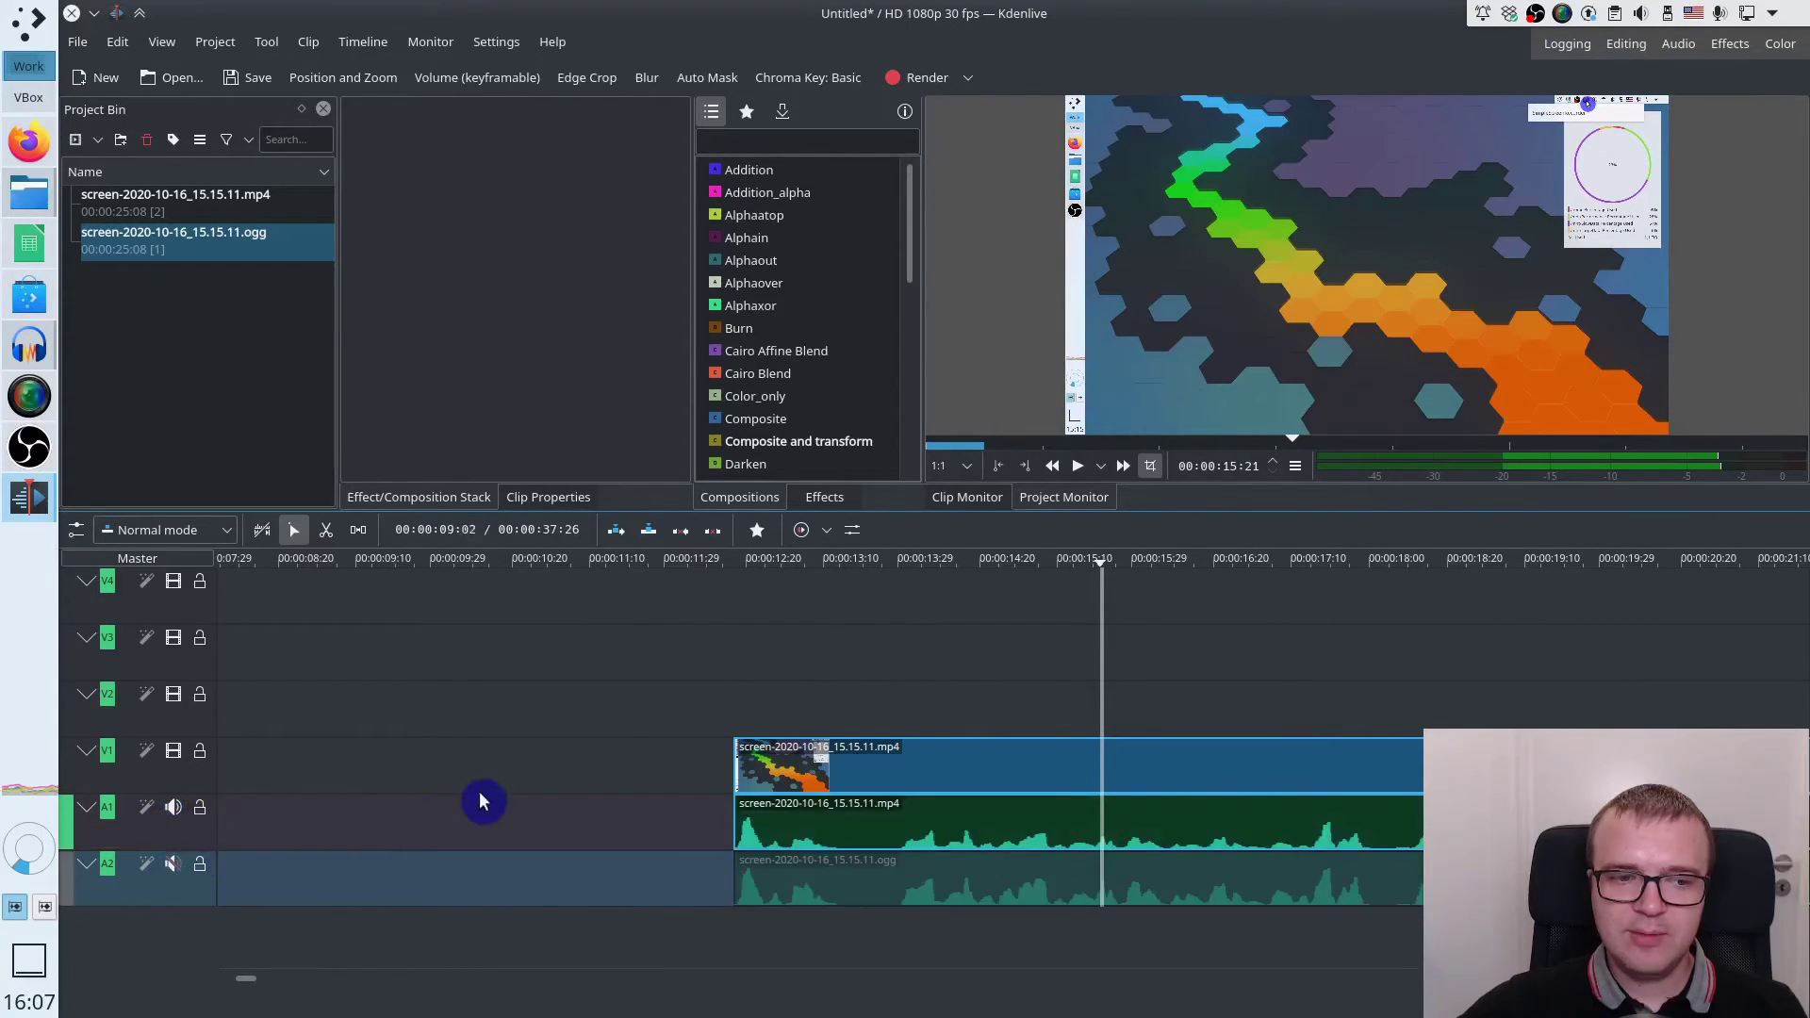
left_click(728, 719)
key("space")
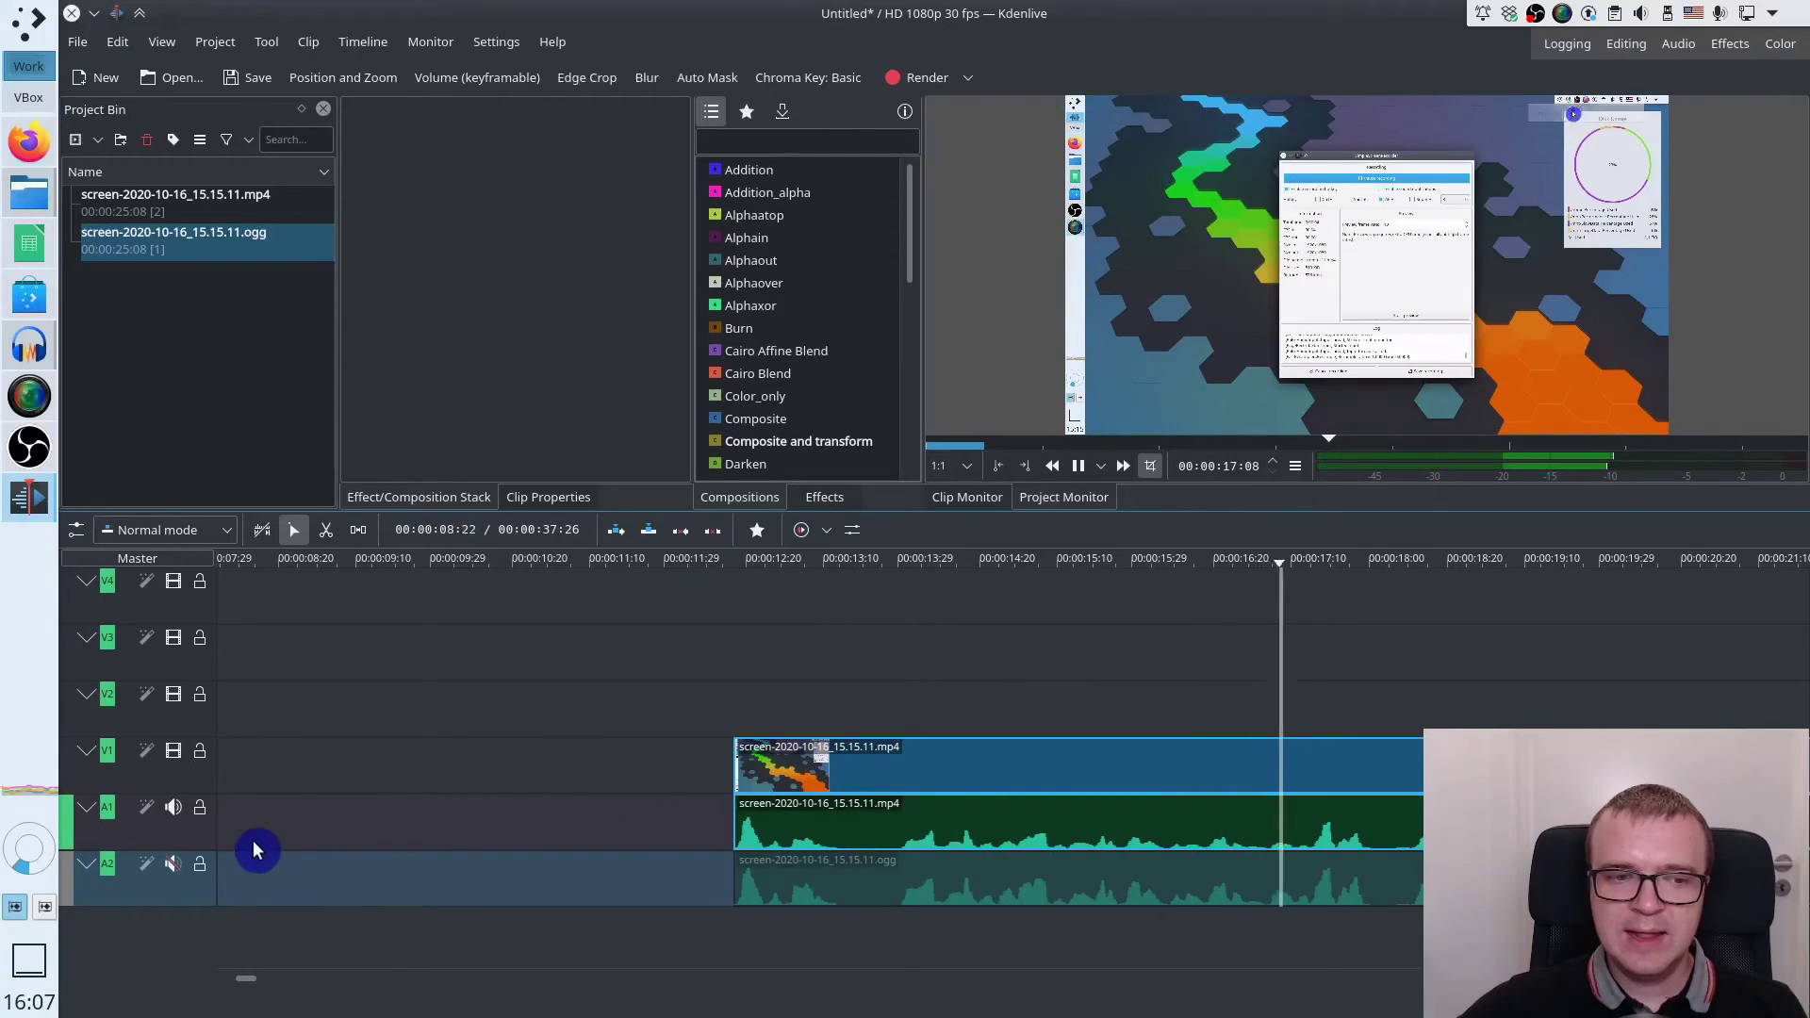
key("space")
left_click(177, 867)
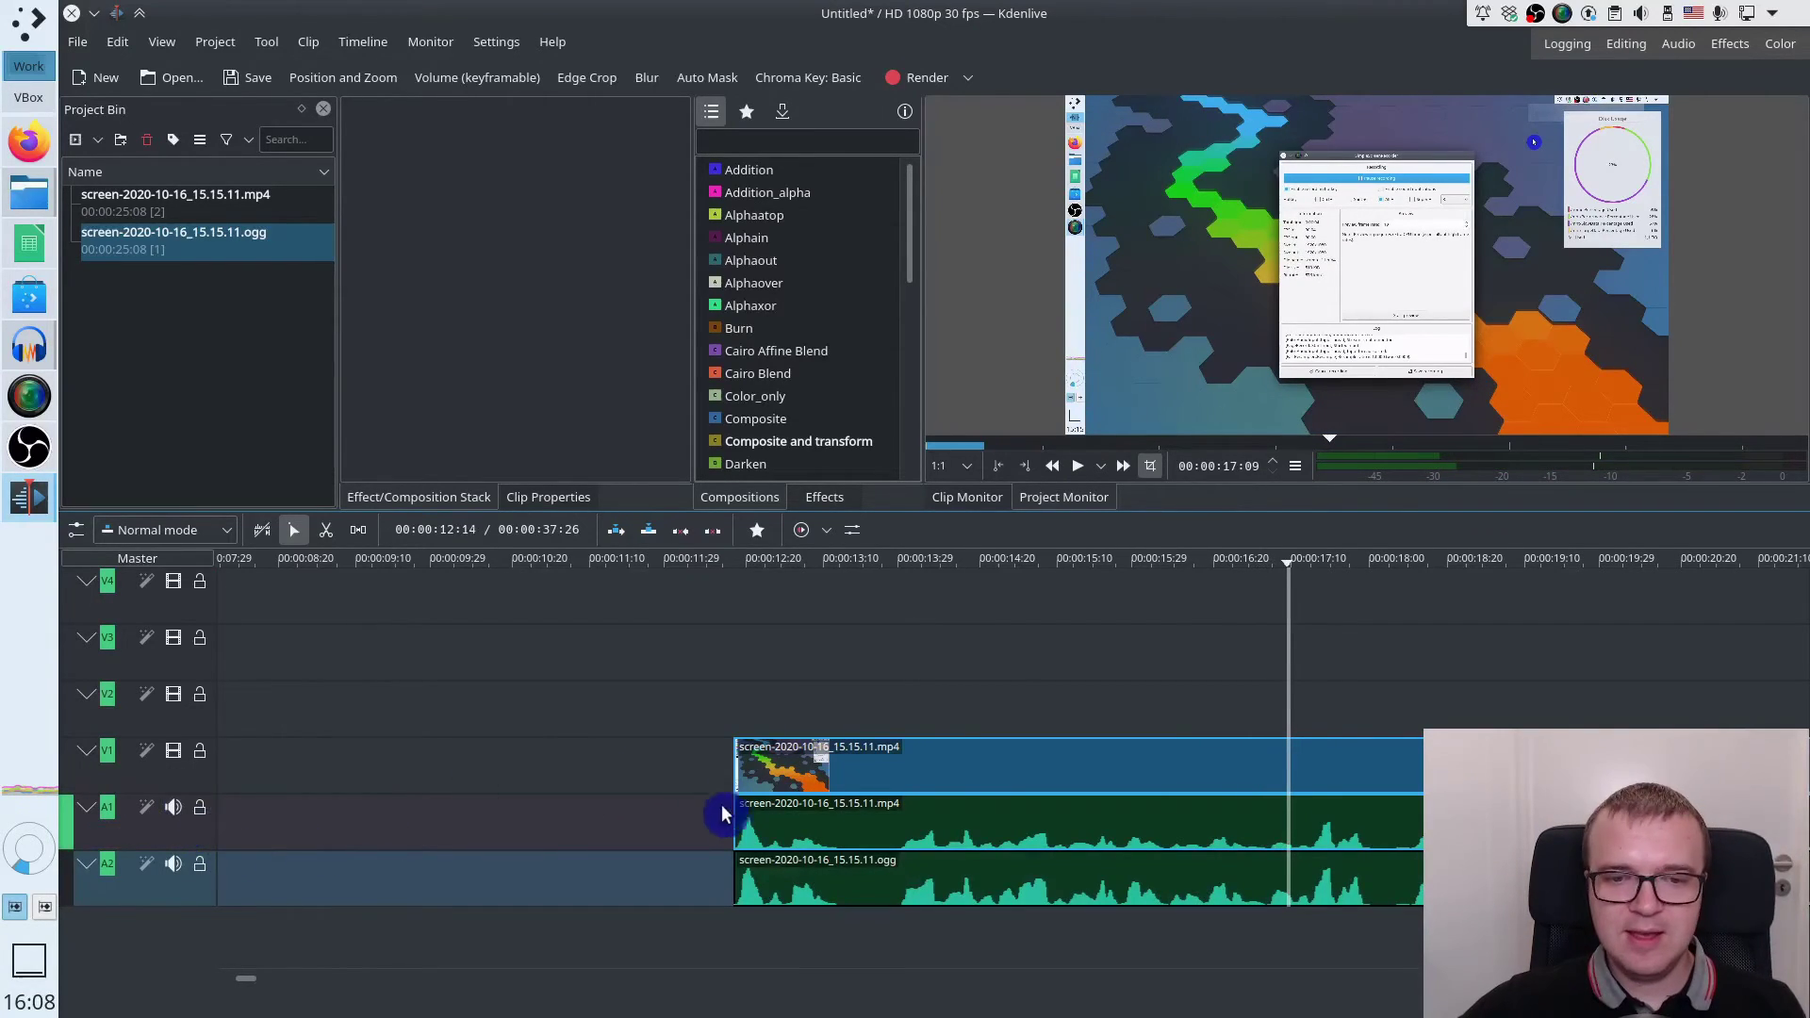
Ungroup the MP4 clip and delete its original audio
left_click(834, 819)
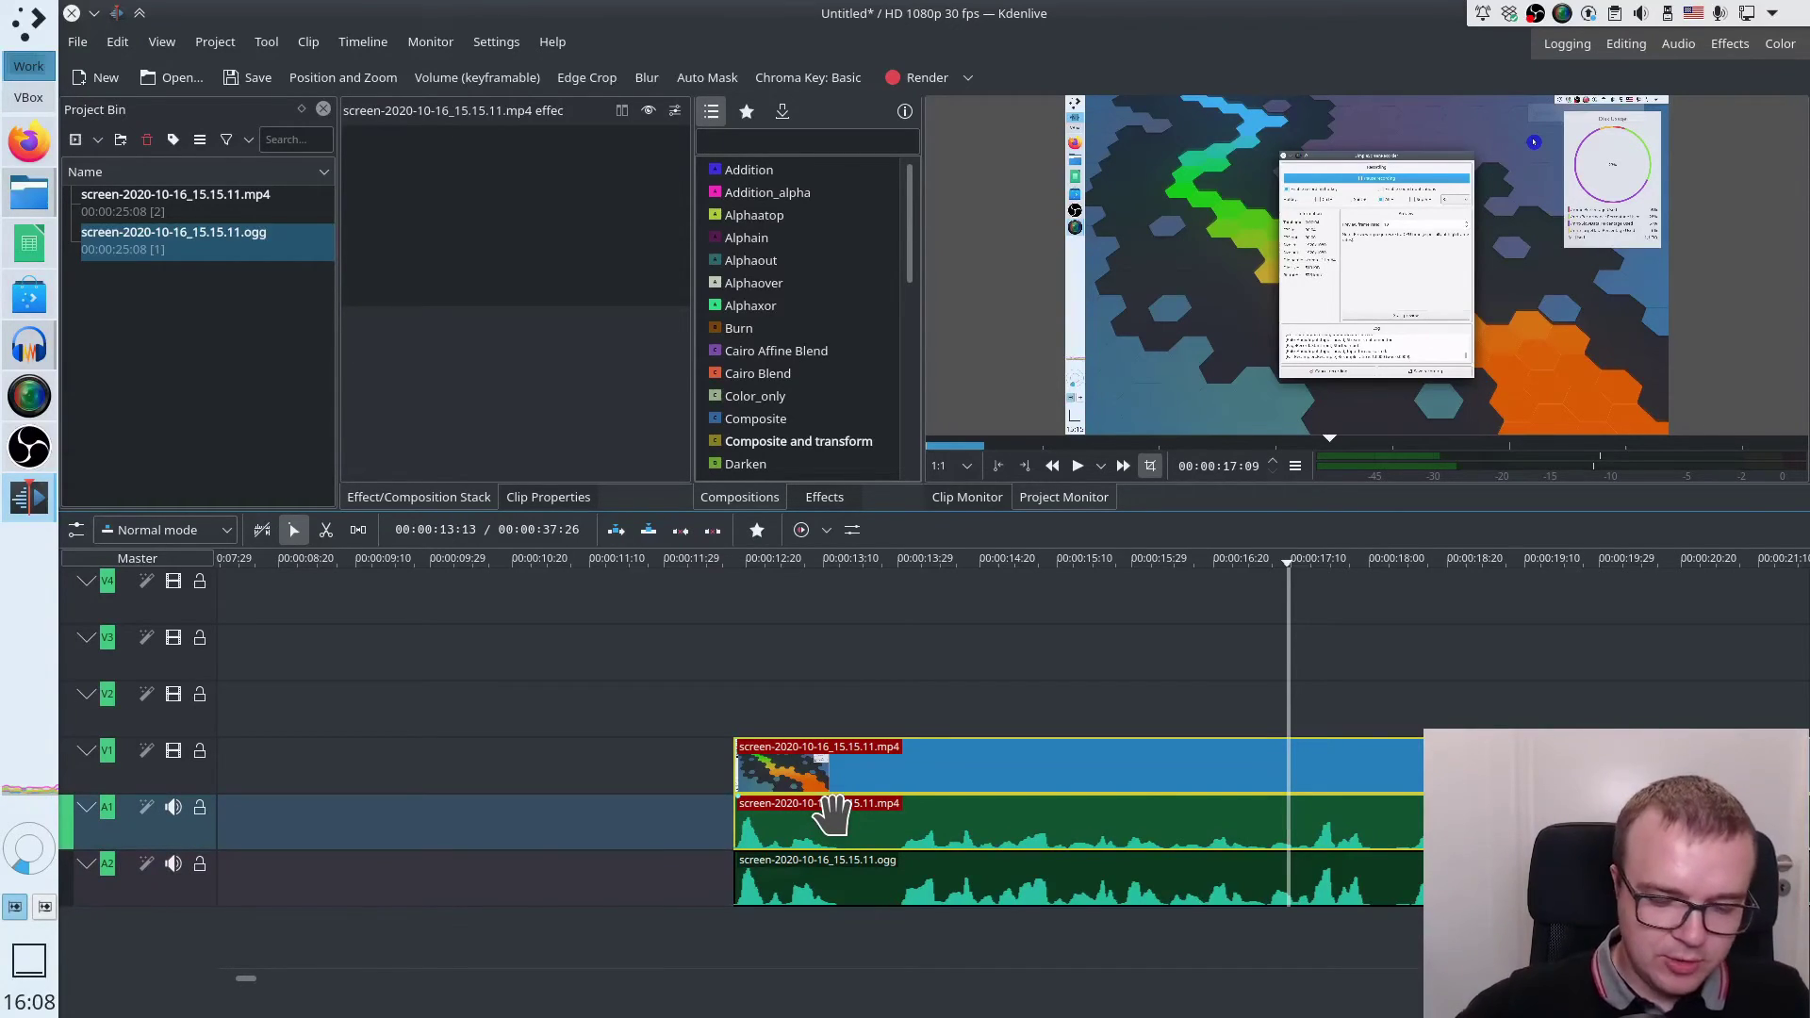
left_click(835, 817, "ctrl")
left_click(835, 817)
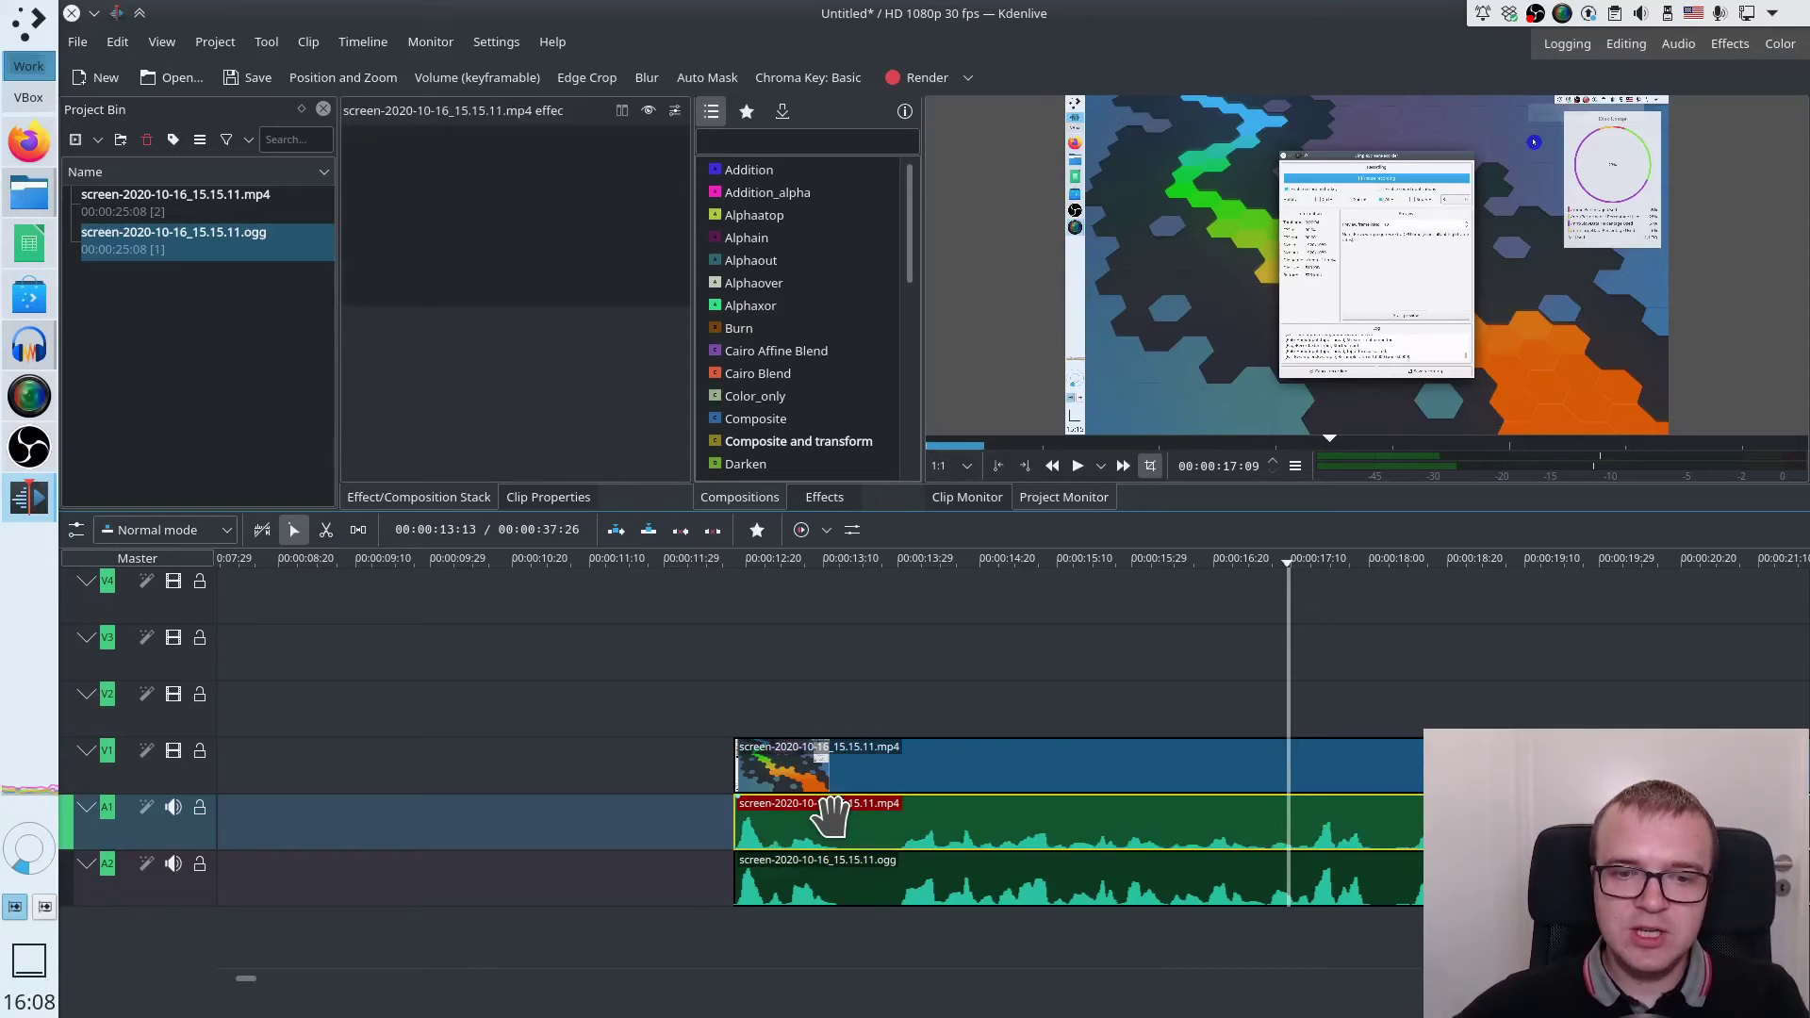
key("Delete")
Move the OGG onto audio track A1, group it with the video, and shift both earlier
left_click_drag(829, 865, 813, 818)
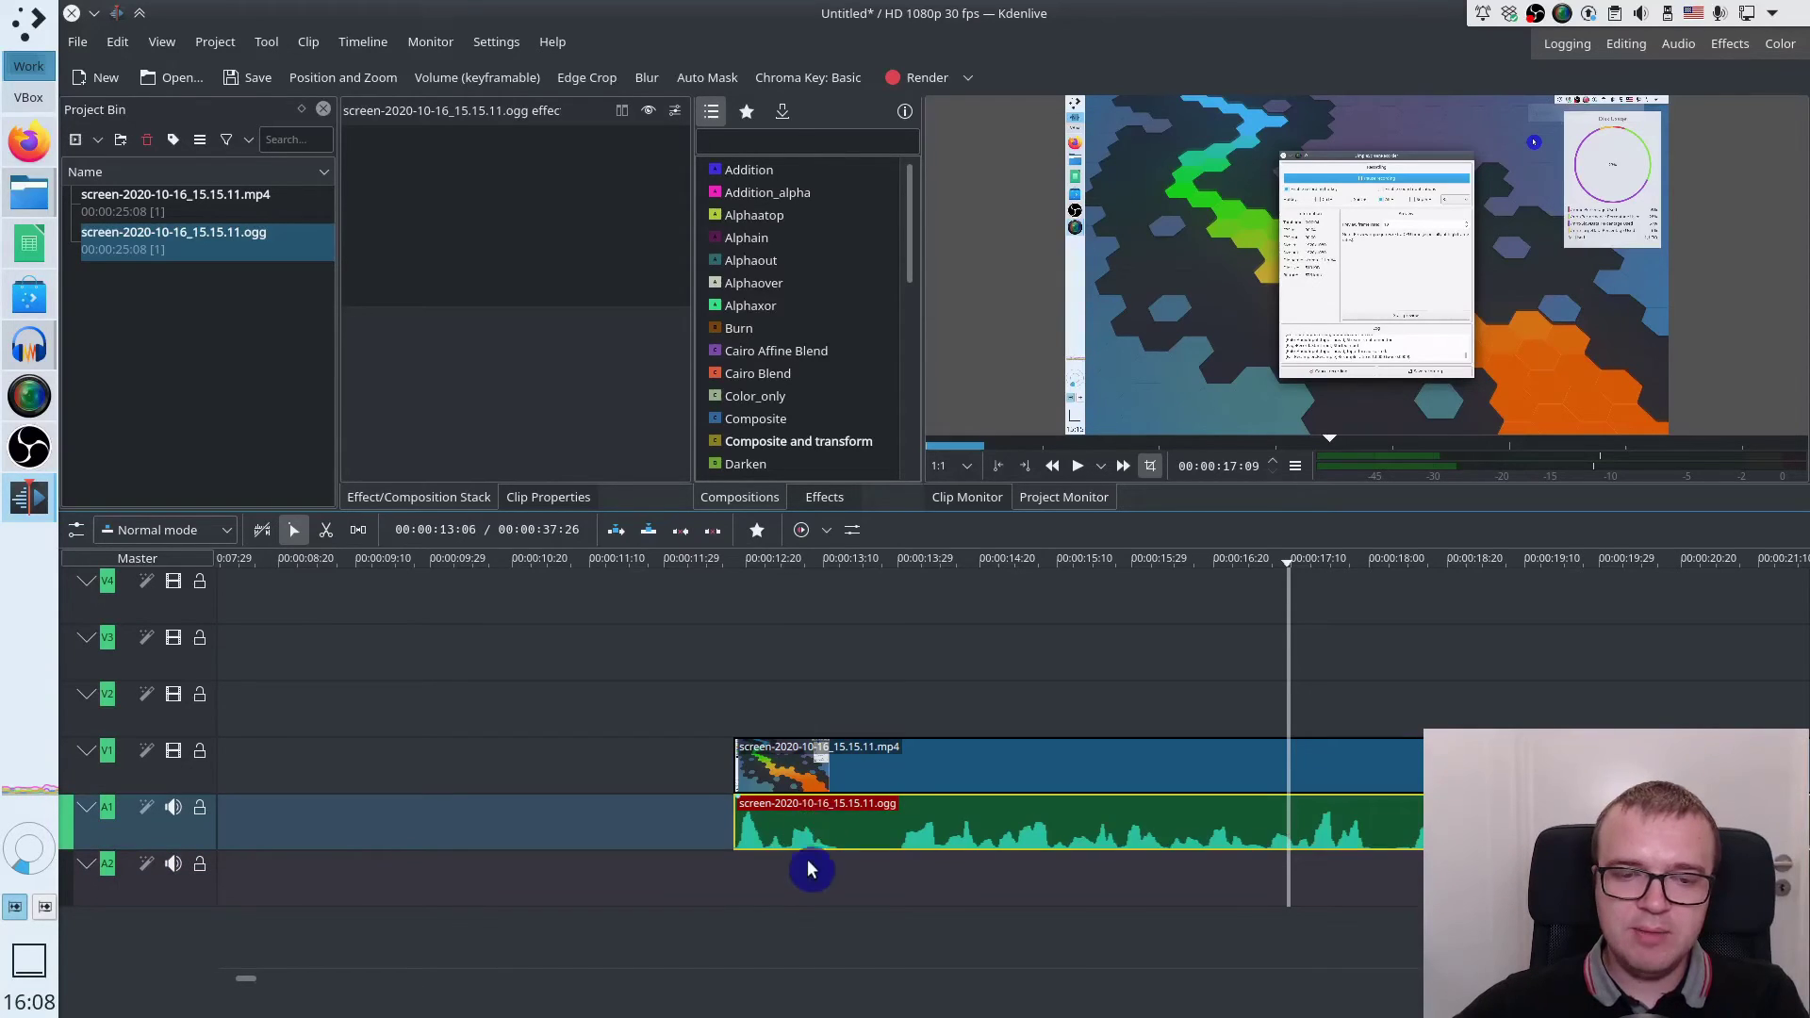
left_click(816, 765)
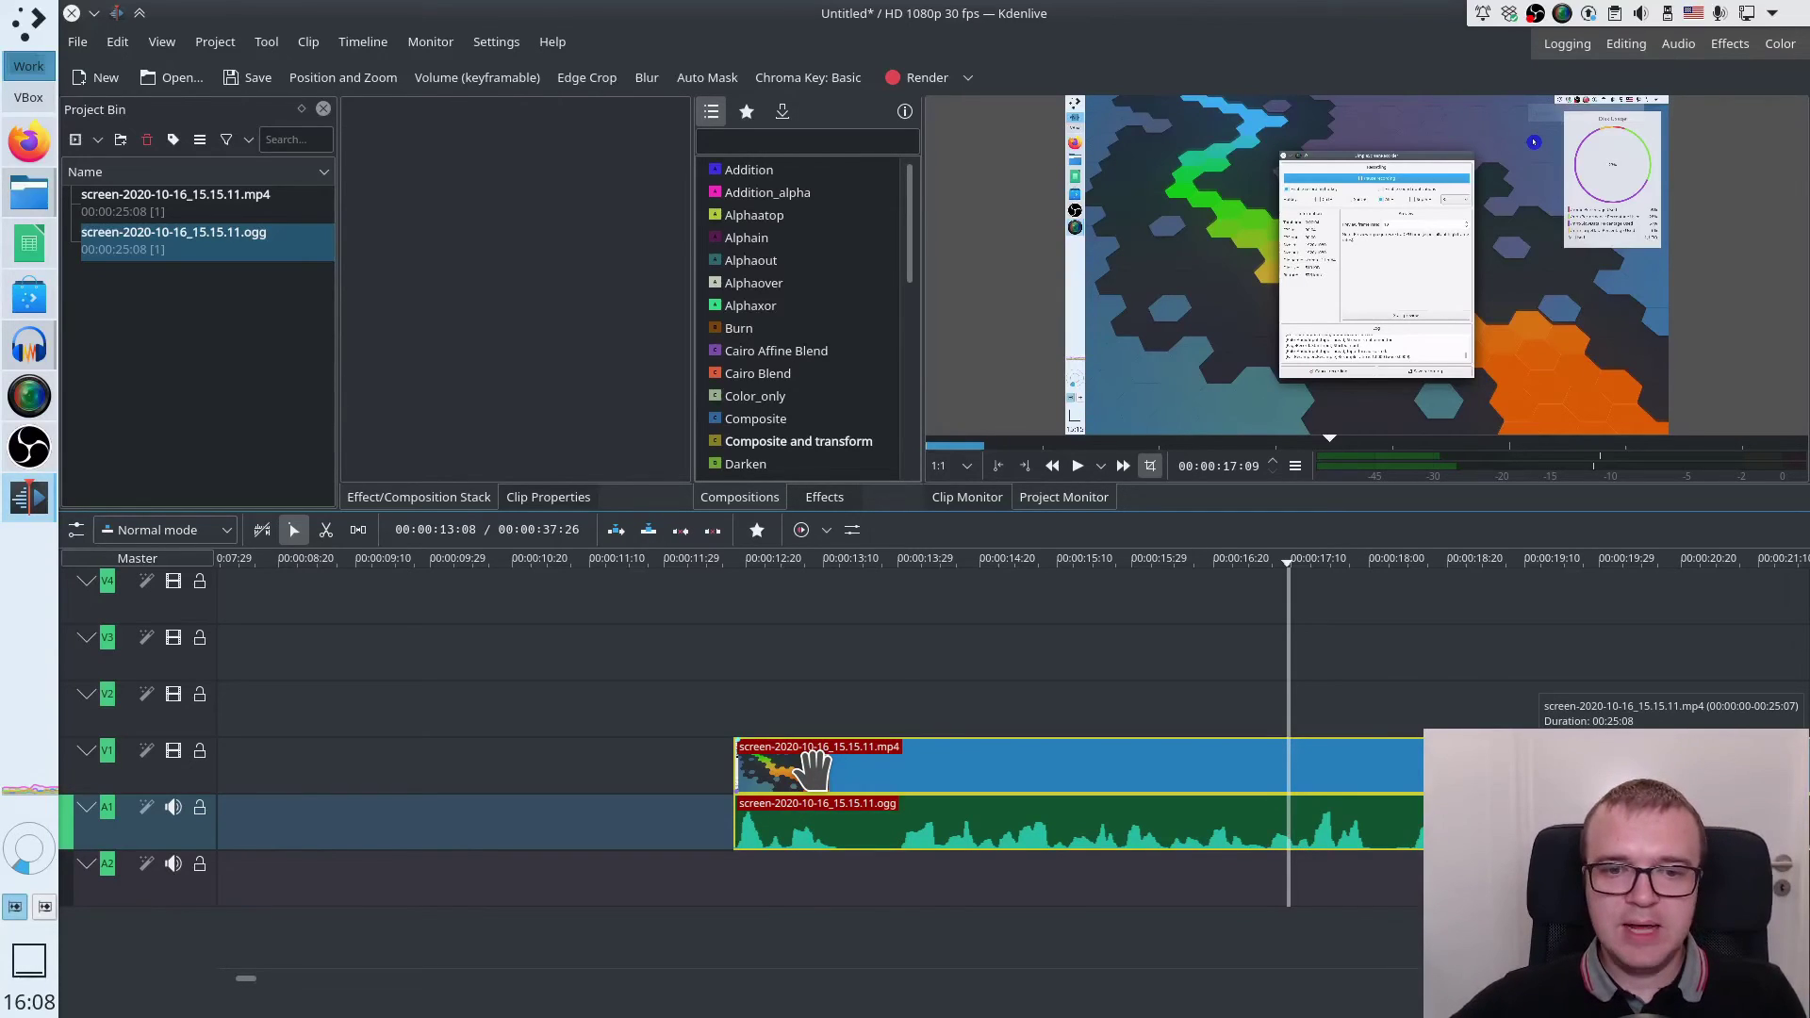
left_click_drag(816, 765, 634, 775)
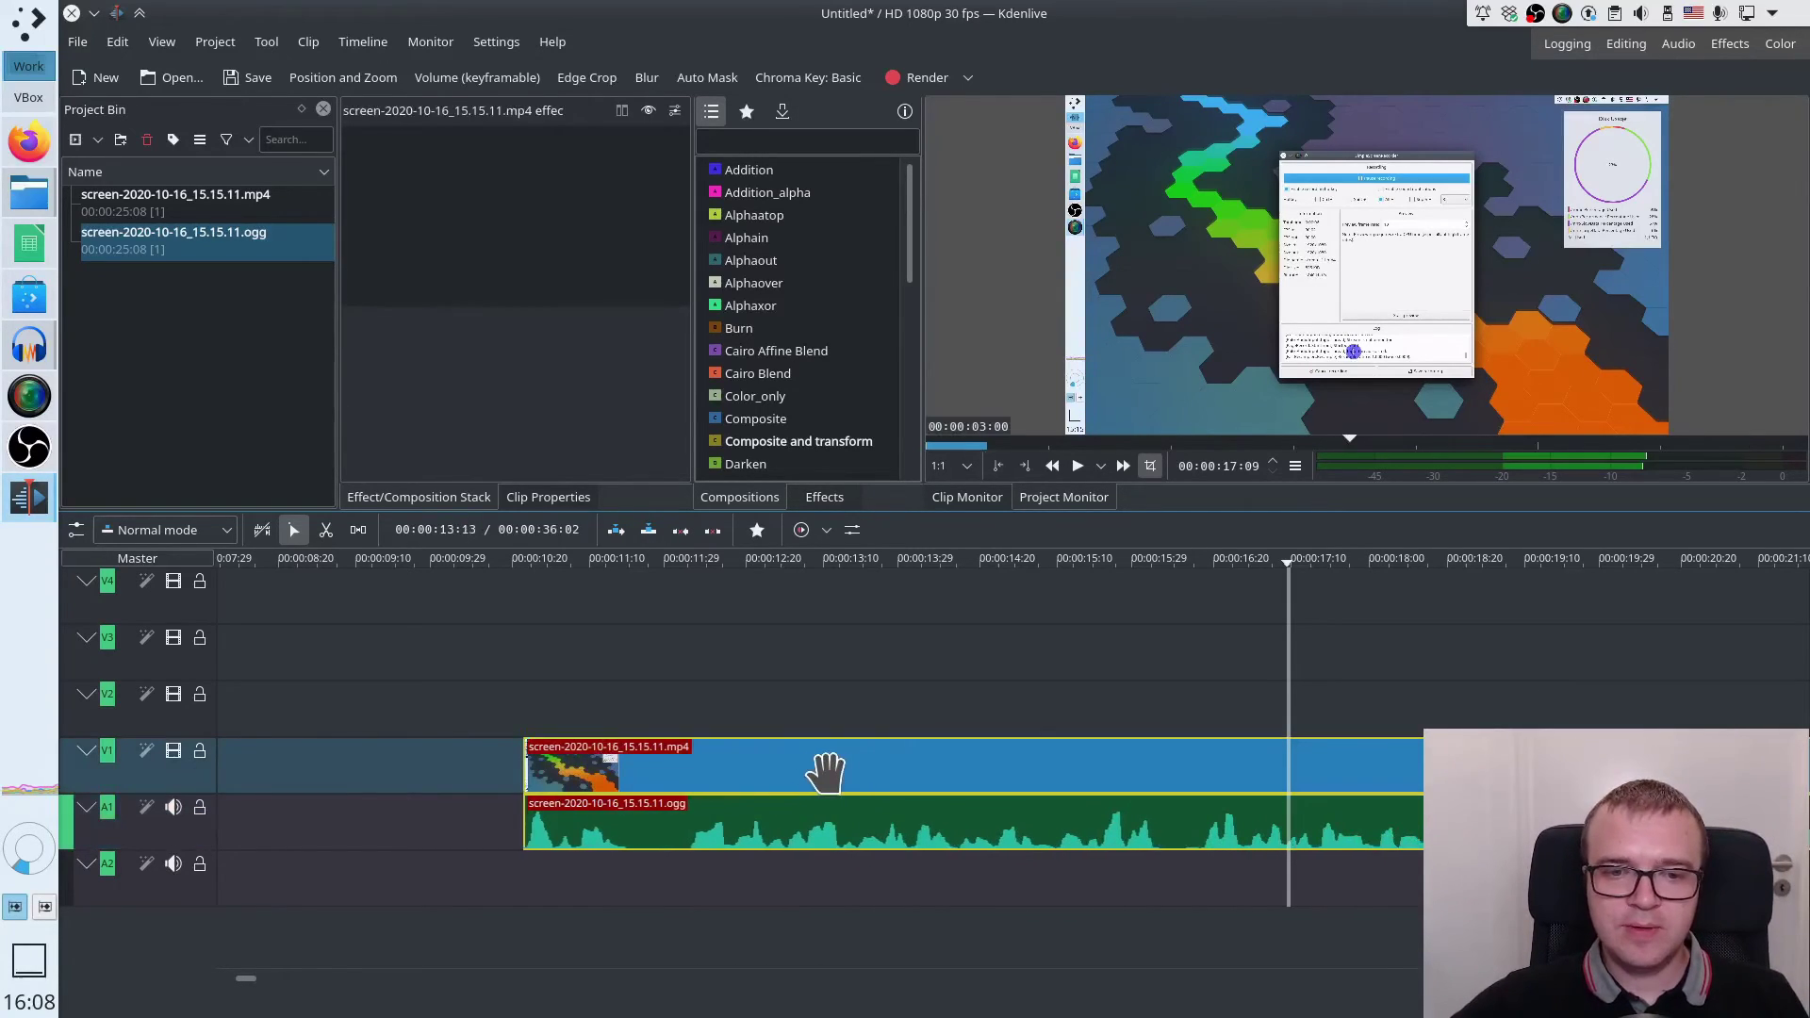
Cut the video and OGG clip pair with the Razor tool at two points near 17 seconds
left_click(1004, 736)
left_click(994, 755)
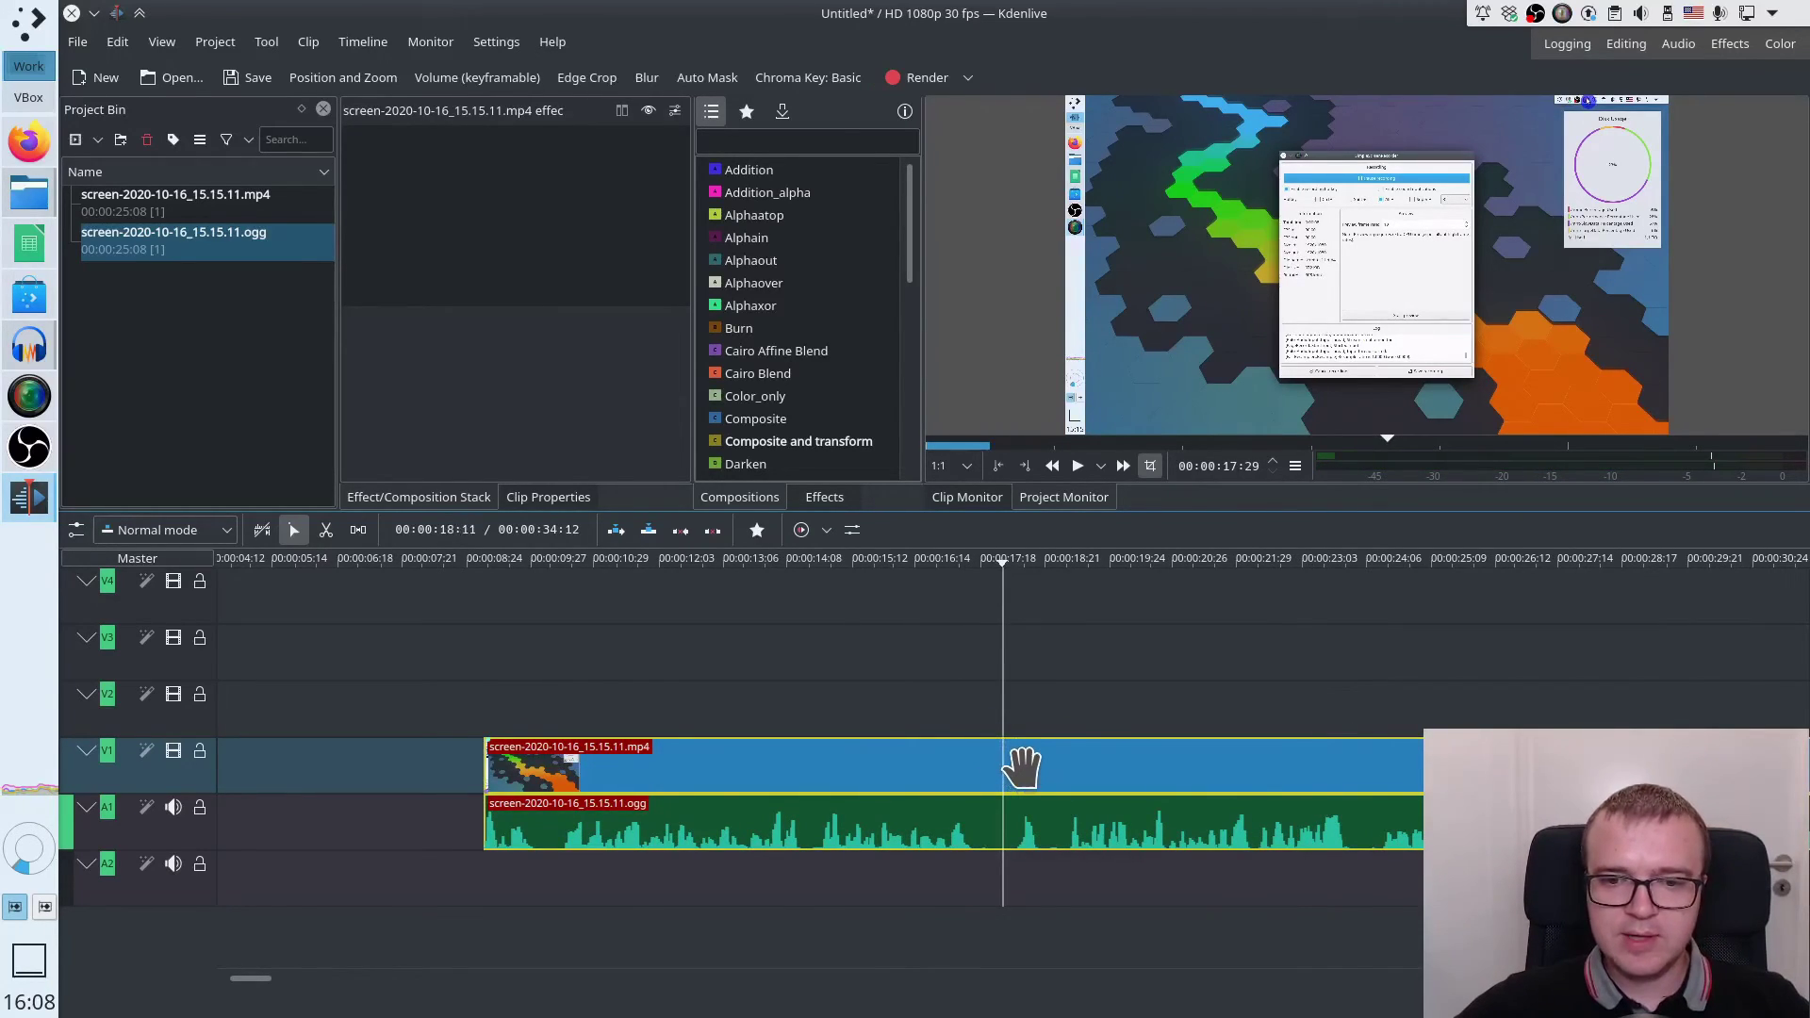
left_click(295, 531)
left_click(323, 531)
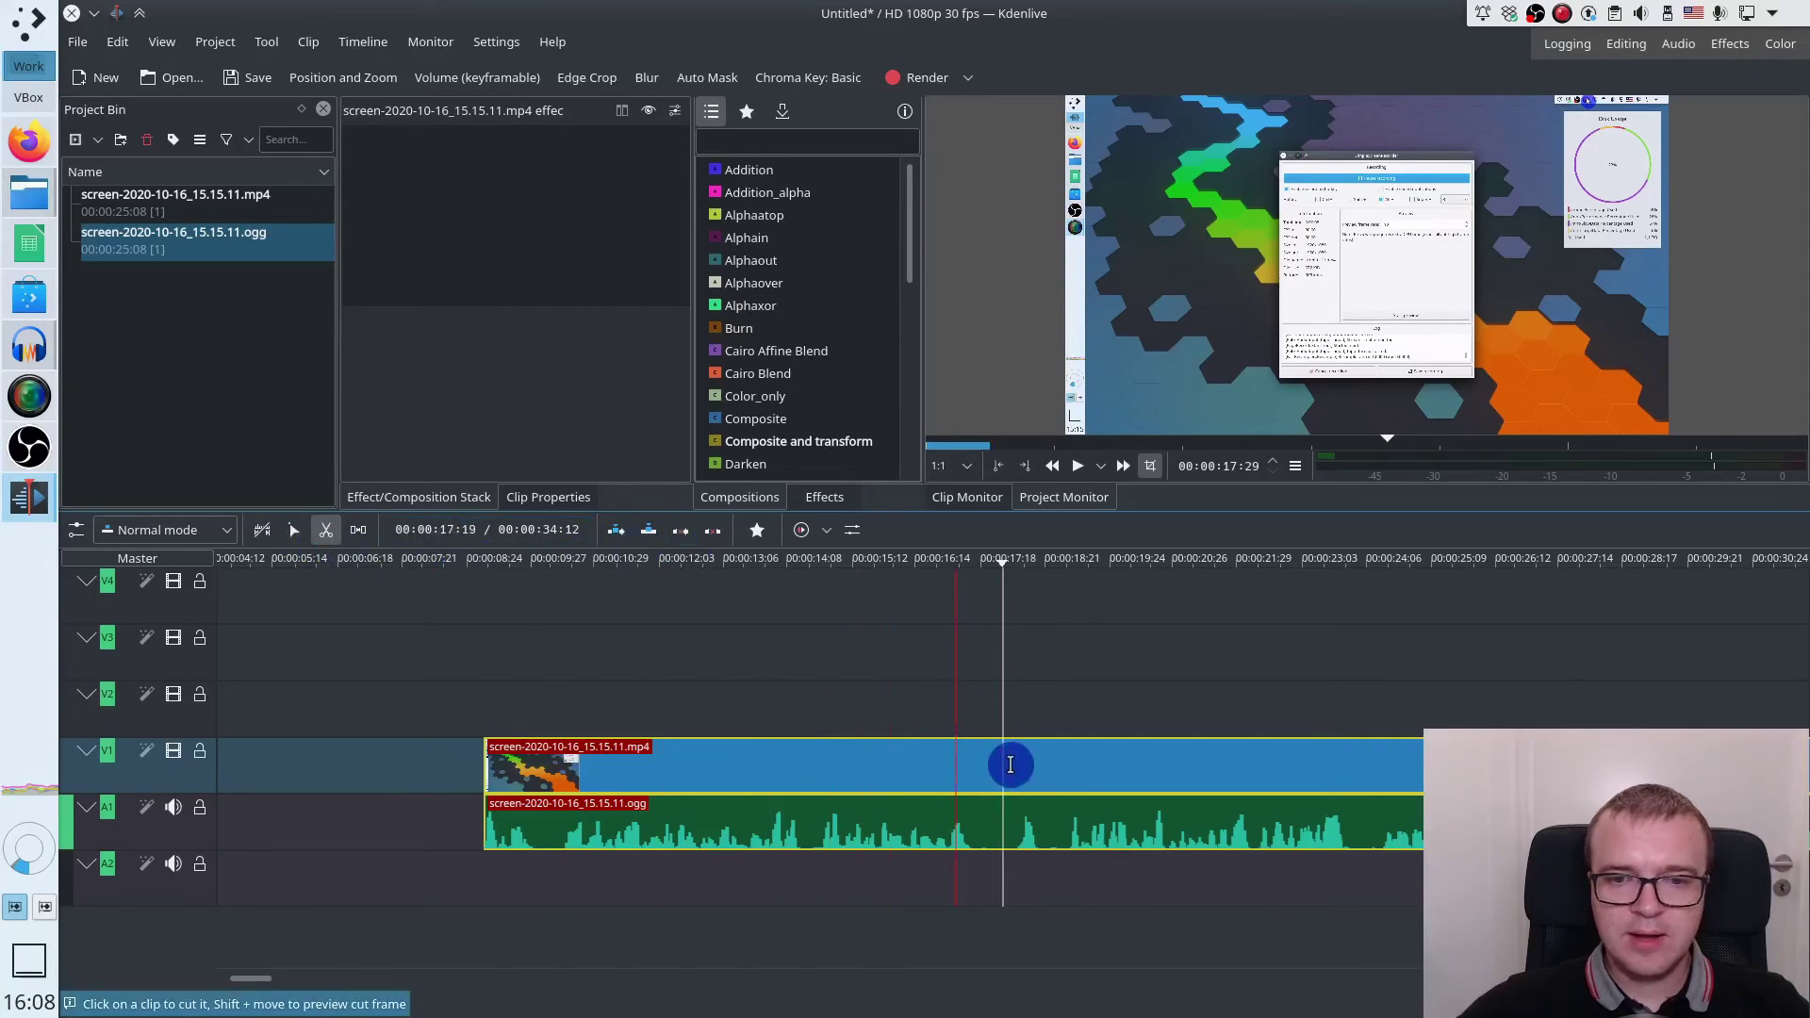
left_click(1000, 764)
left_click(1054, 763)
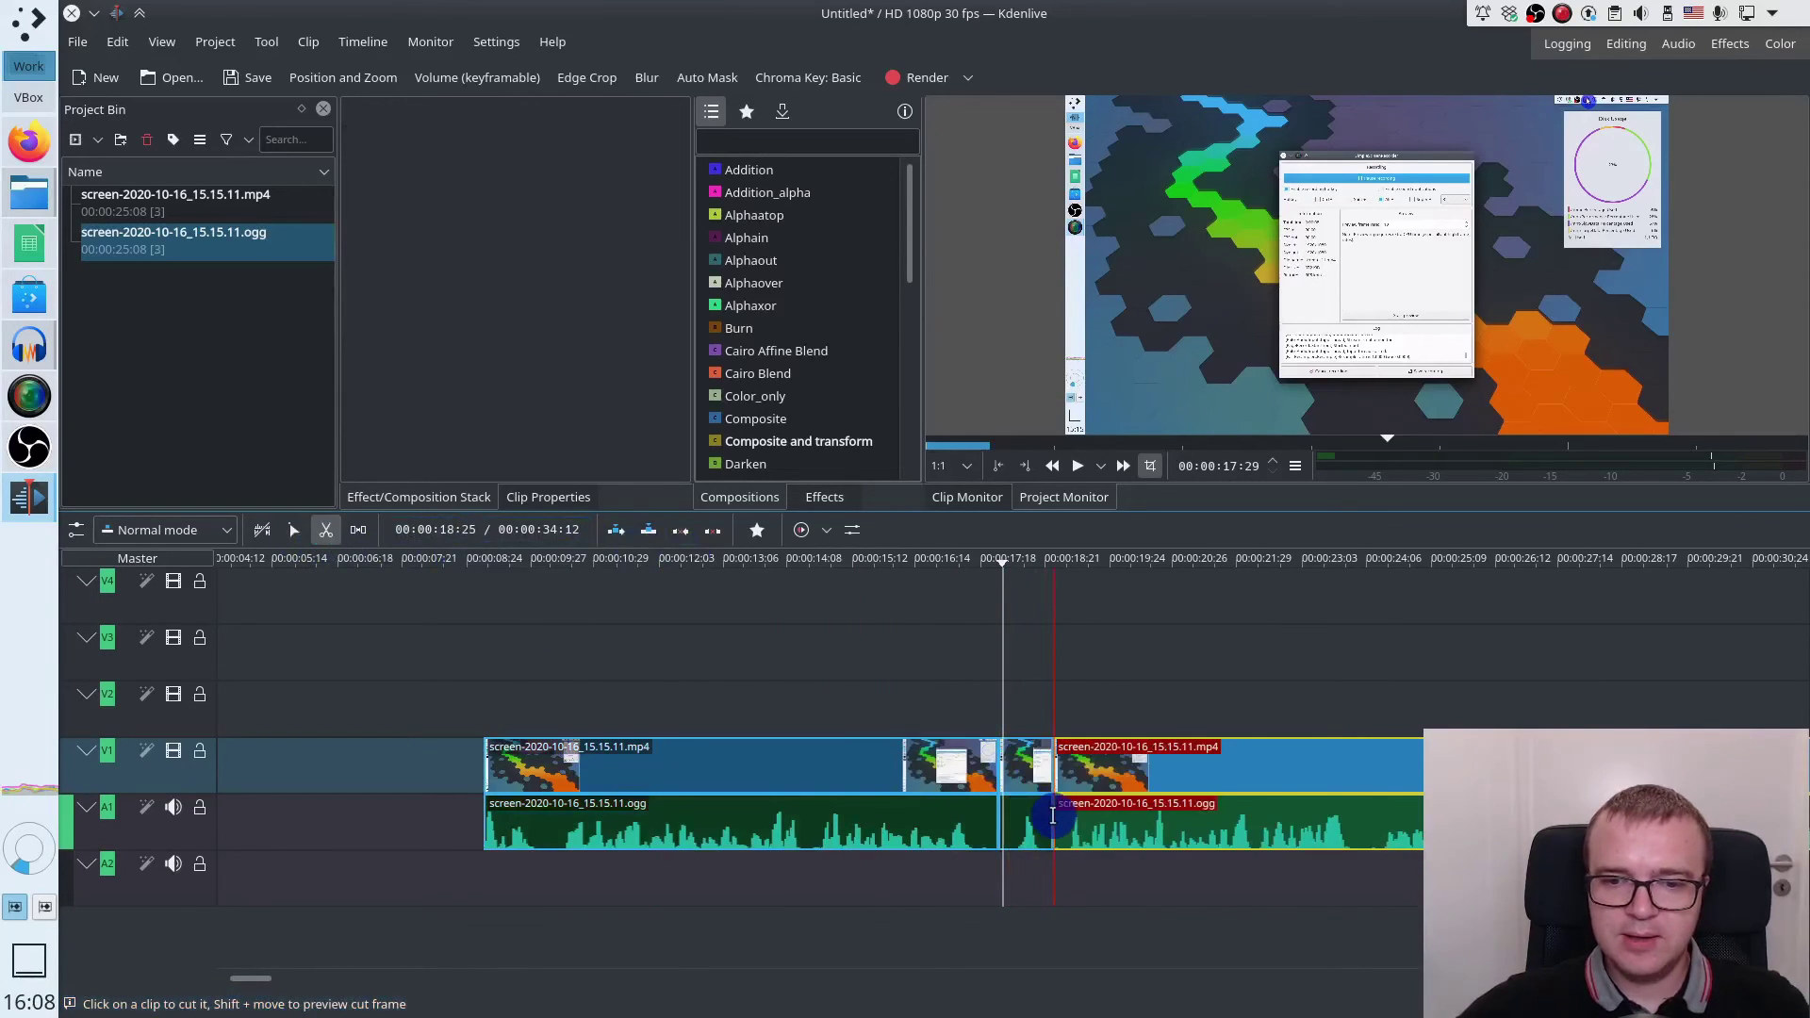
Remove the piece between the cuts, close the gap, and play across the edit to check it
key("s")
left_click(1042, 771)
key("Delete")
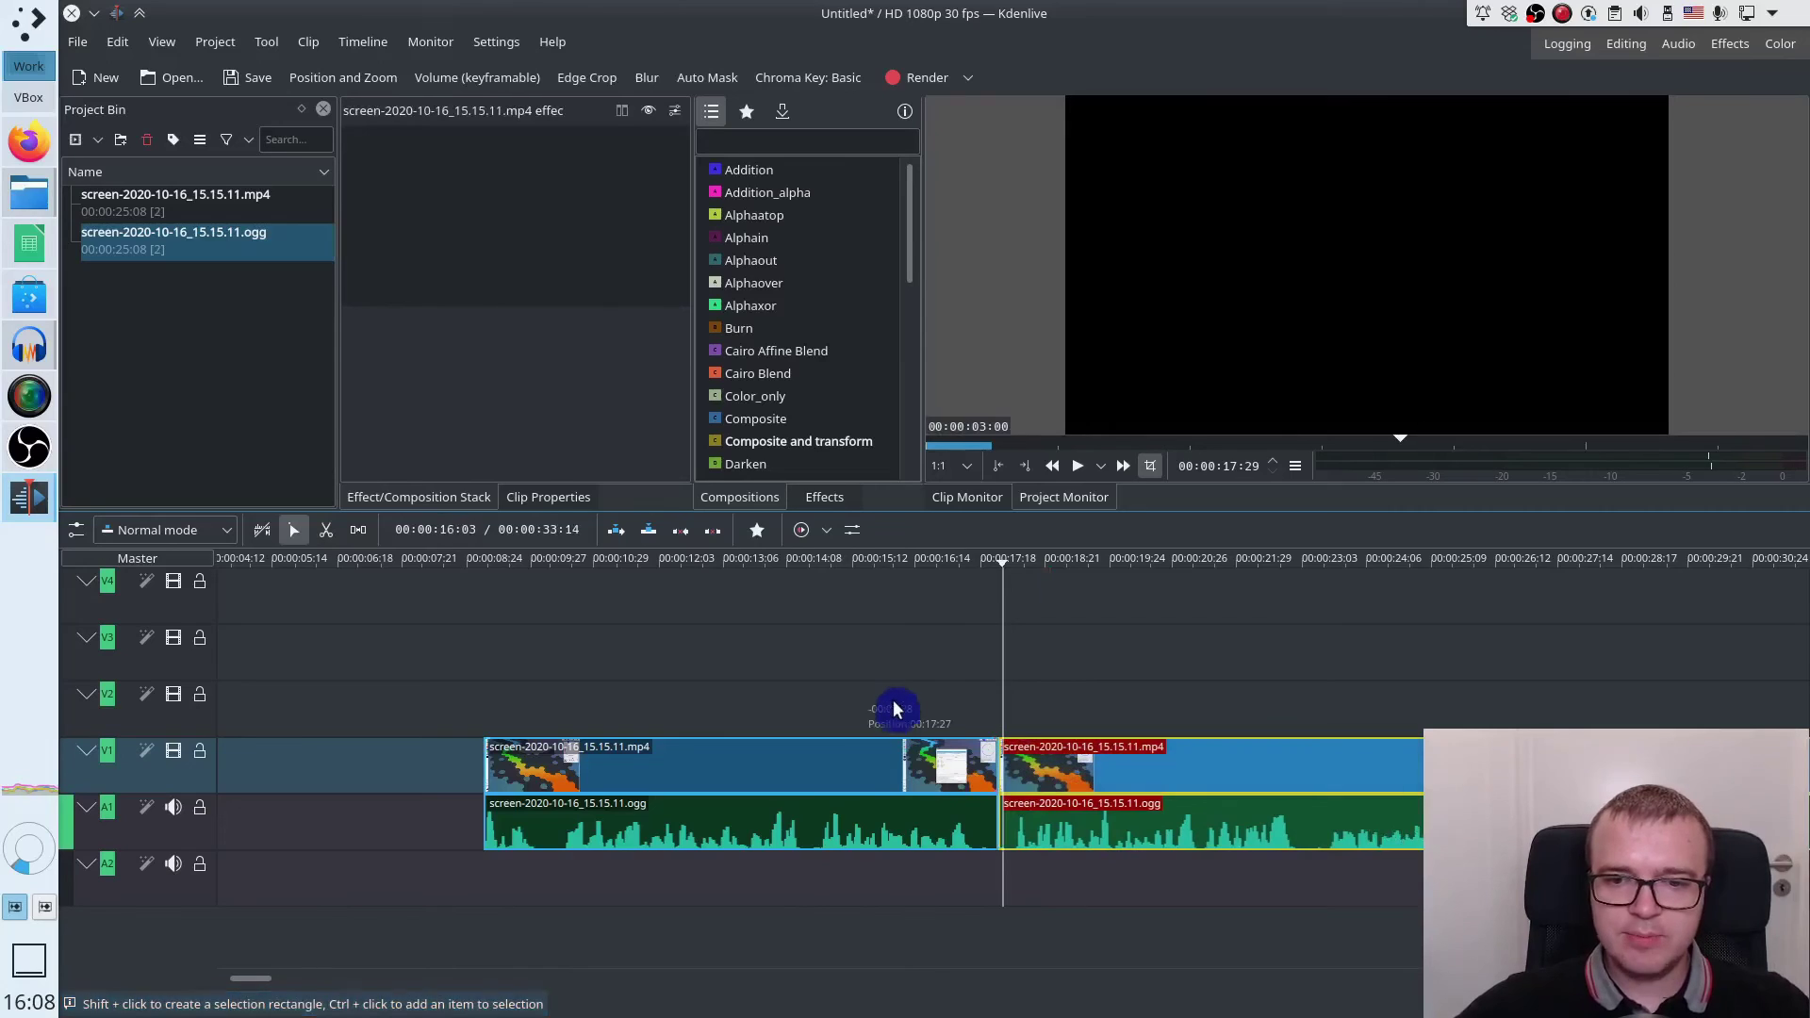
left_click(894, 704)
key("space")
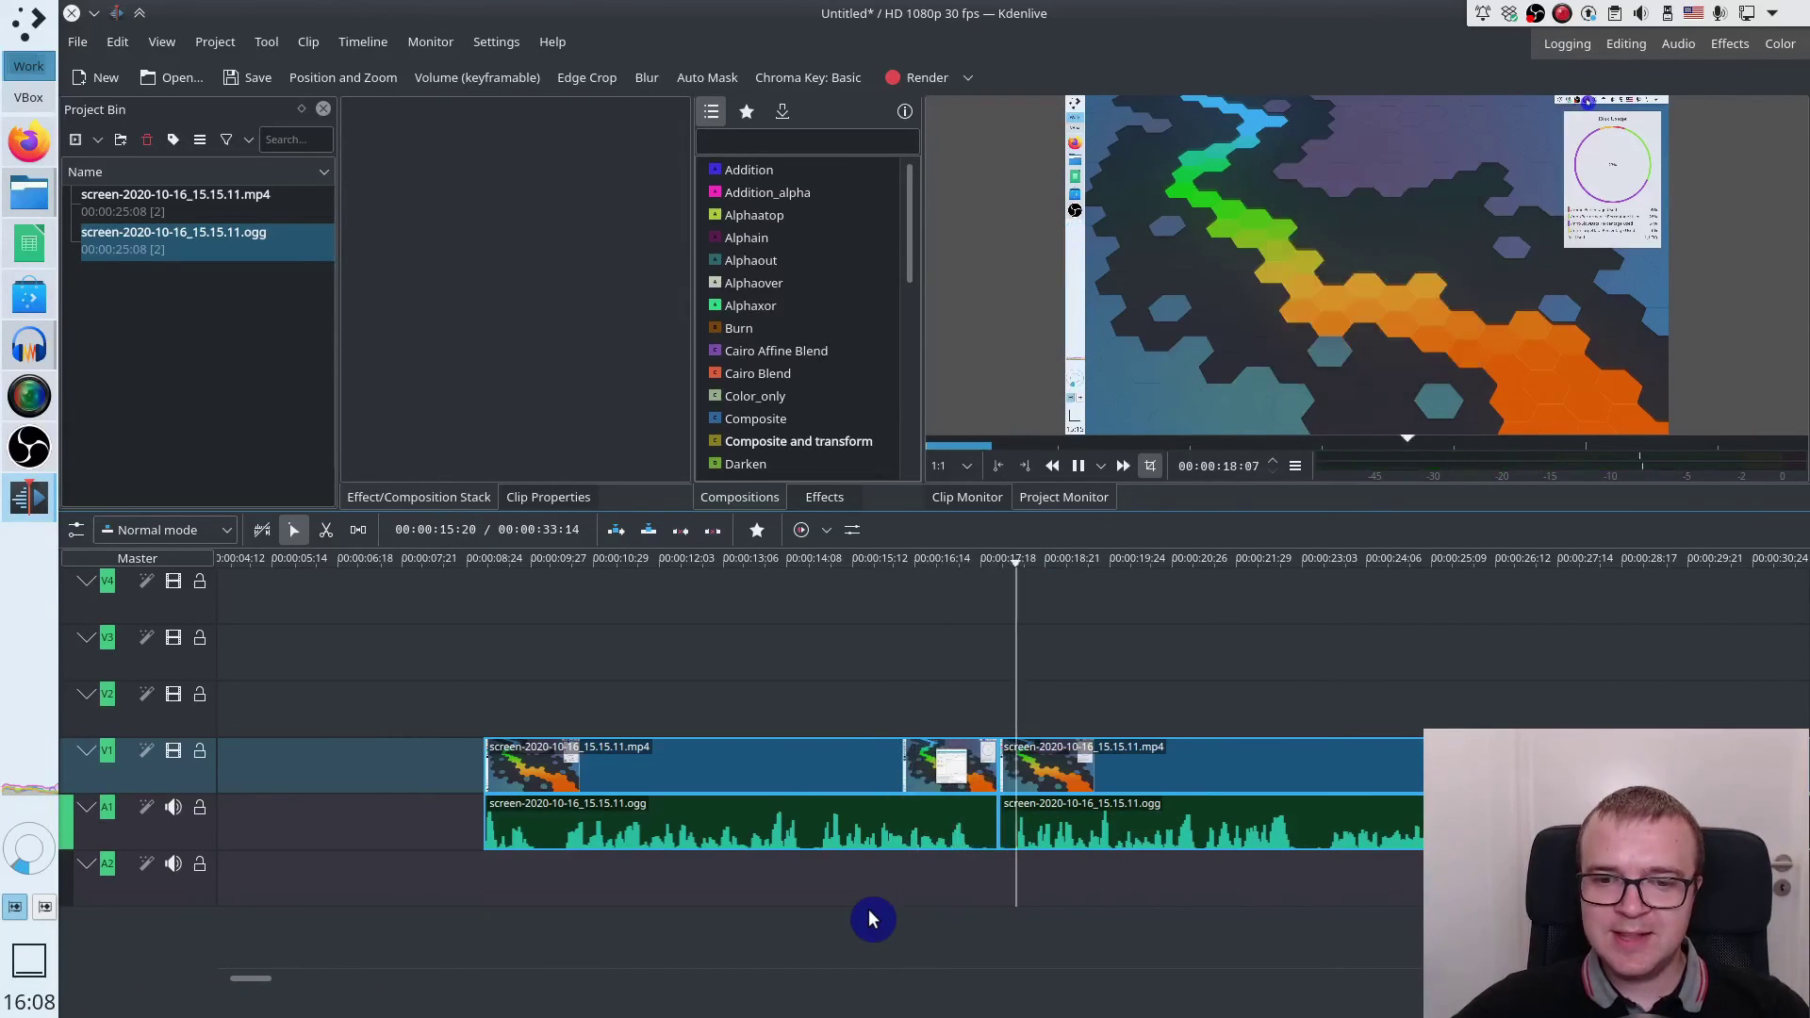
Minimise the Kdenlive, Dolphin and Audacity windows
left_click(117, 13)
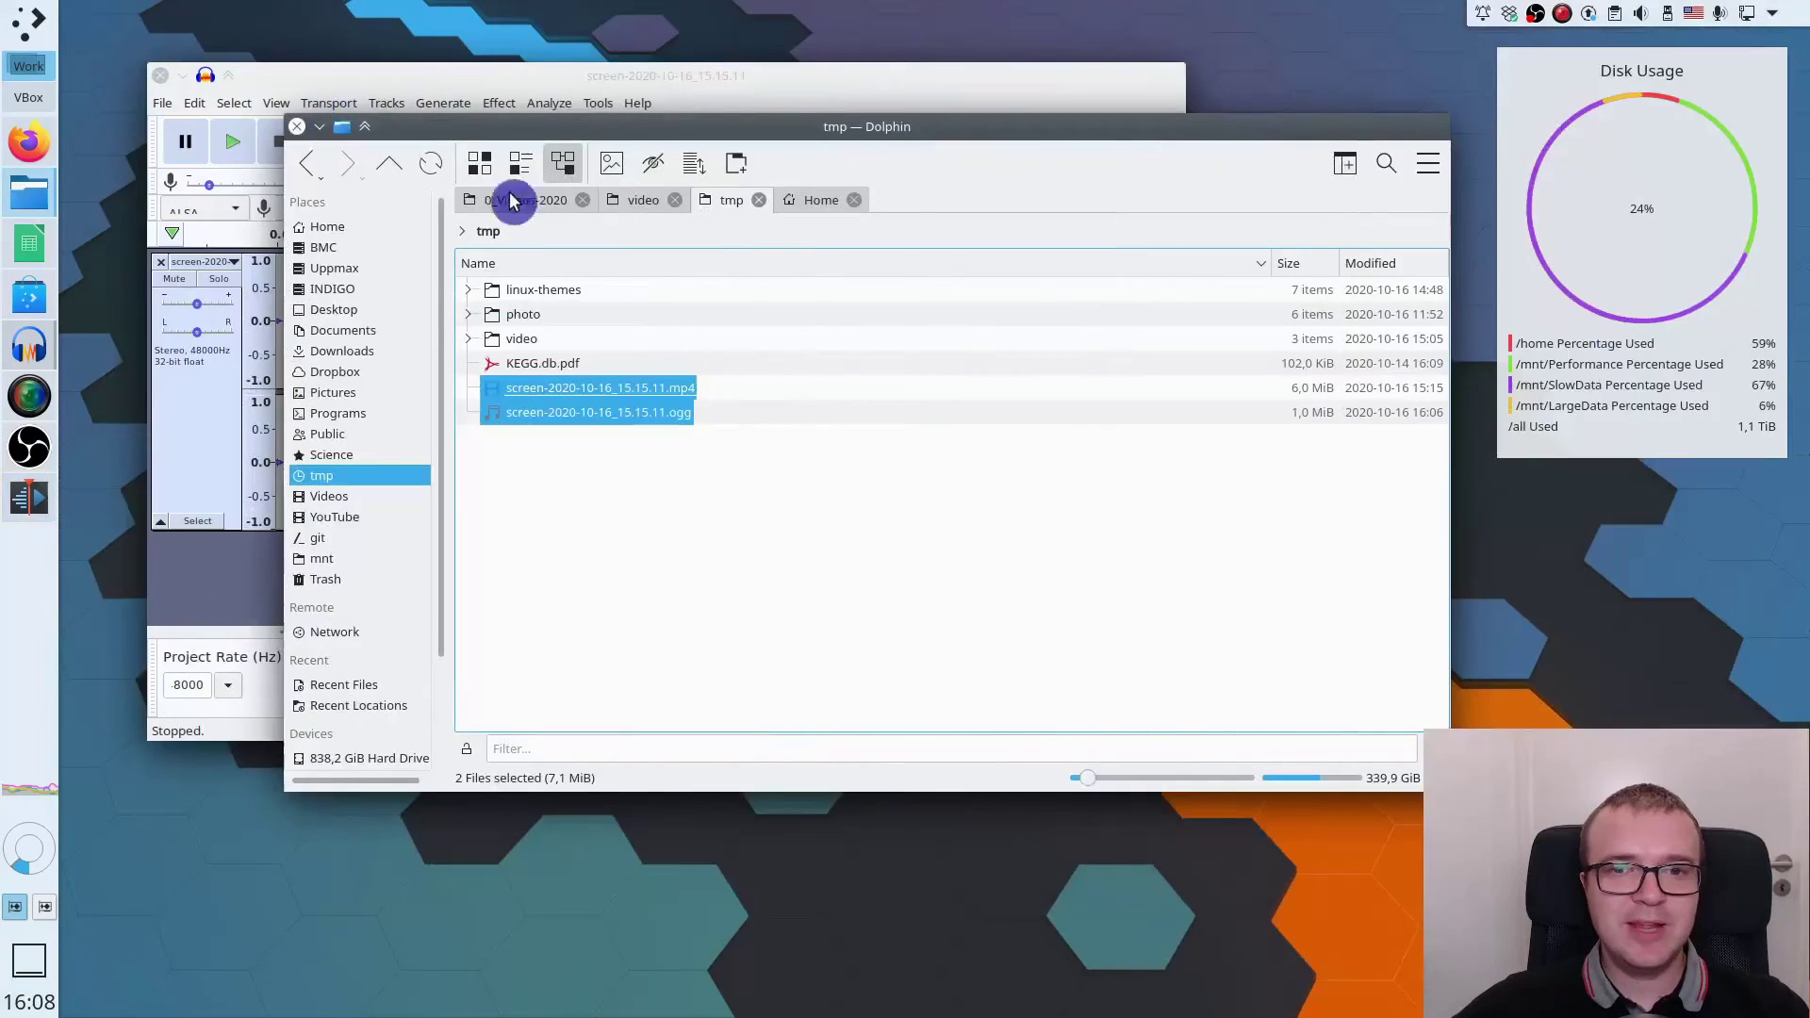
left_click(346, 128)
left_click(185, 73)
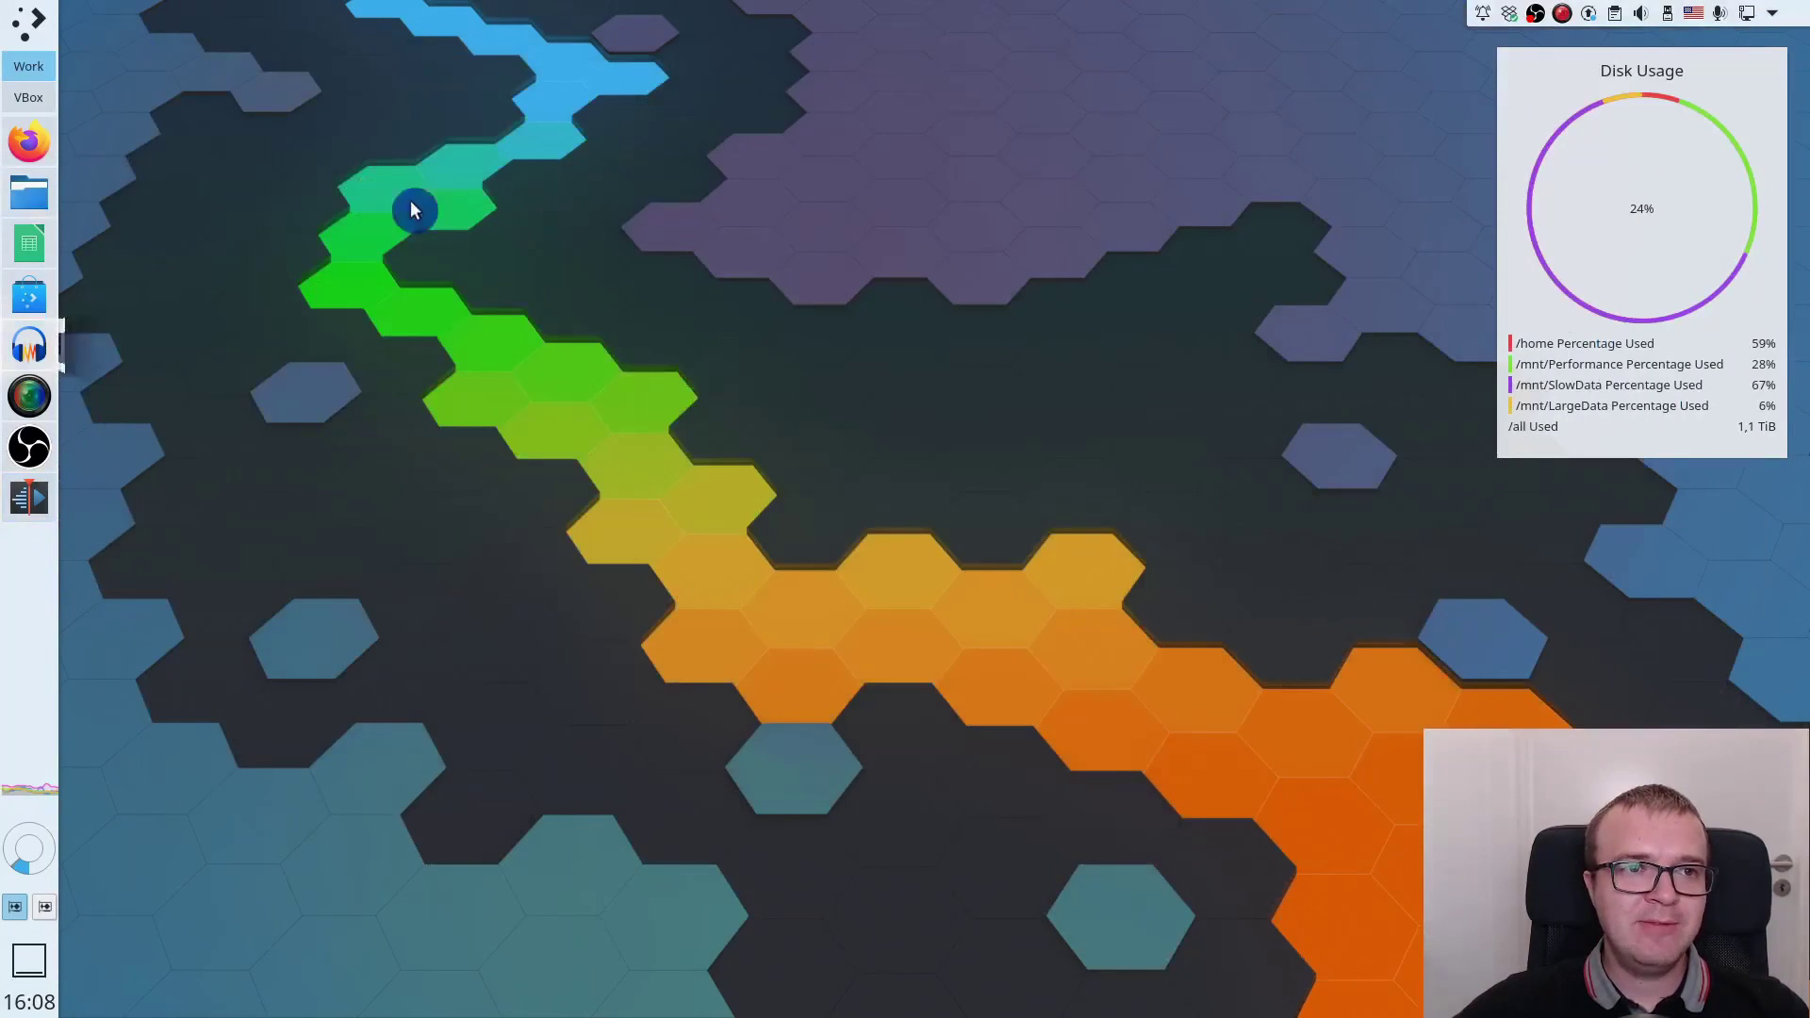